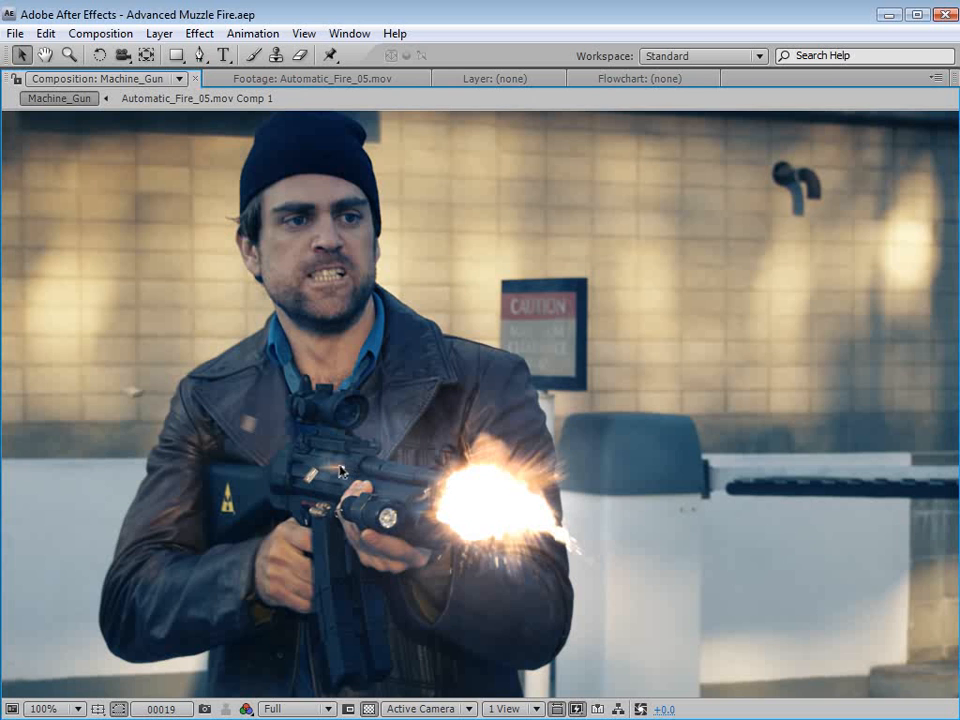
- Inspect the muzzle flash in the finished Machine_Gun composition up close, preview its playback and go to frame 25 at half resolution
key(period)
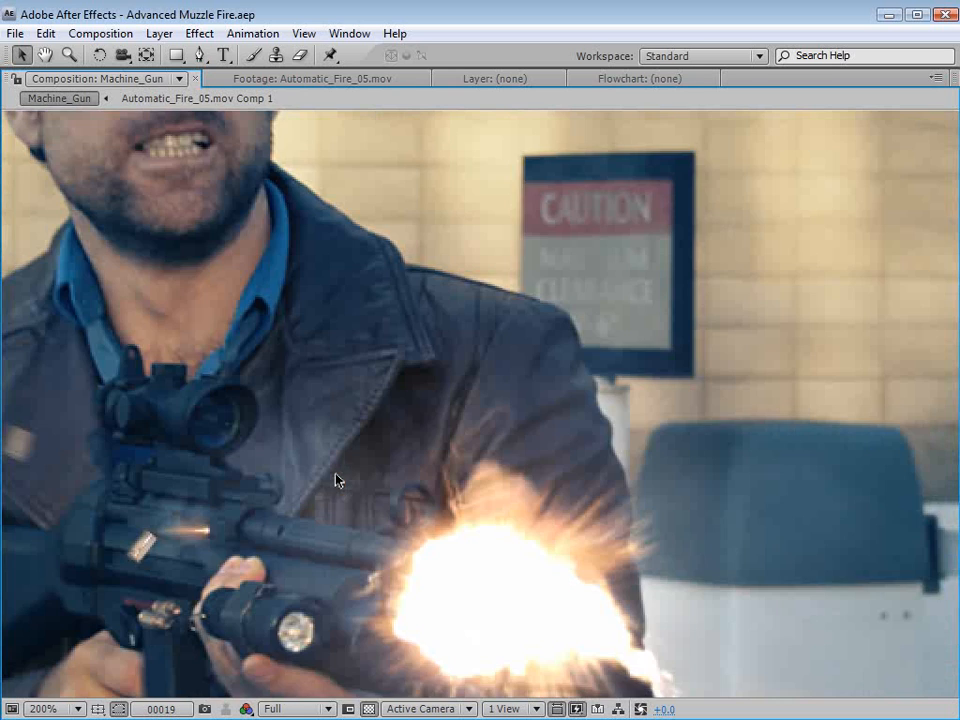
key(comma)
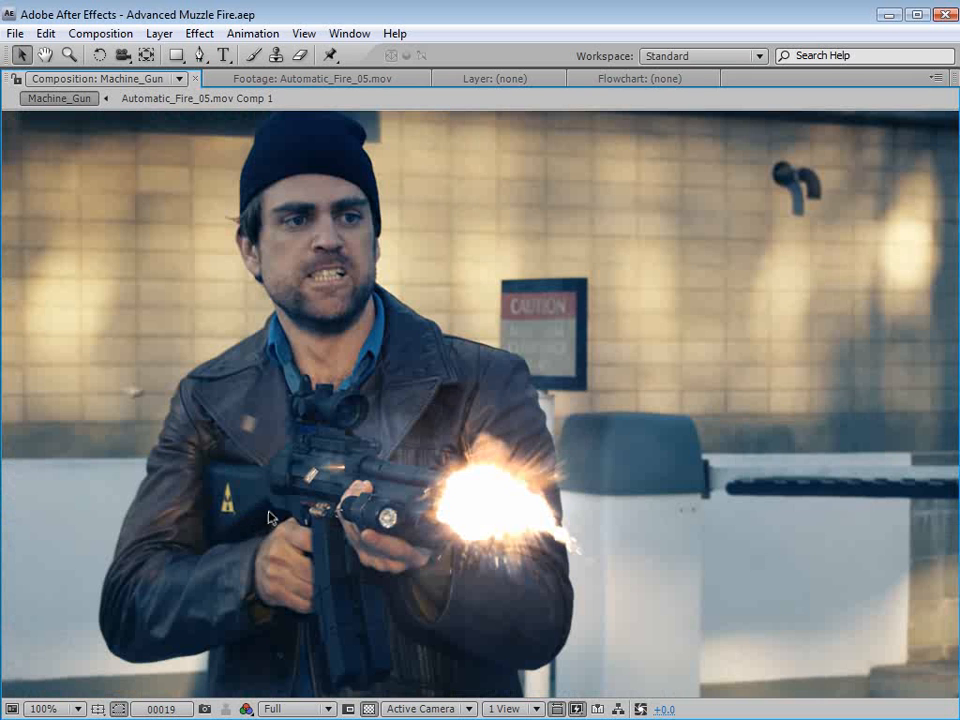
key(comma)
key(grave)
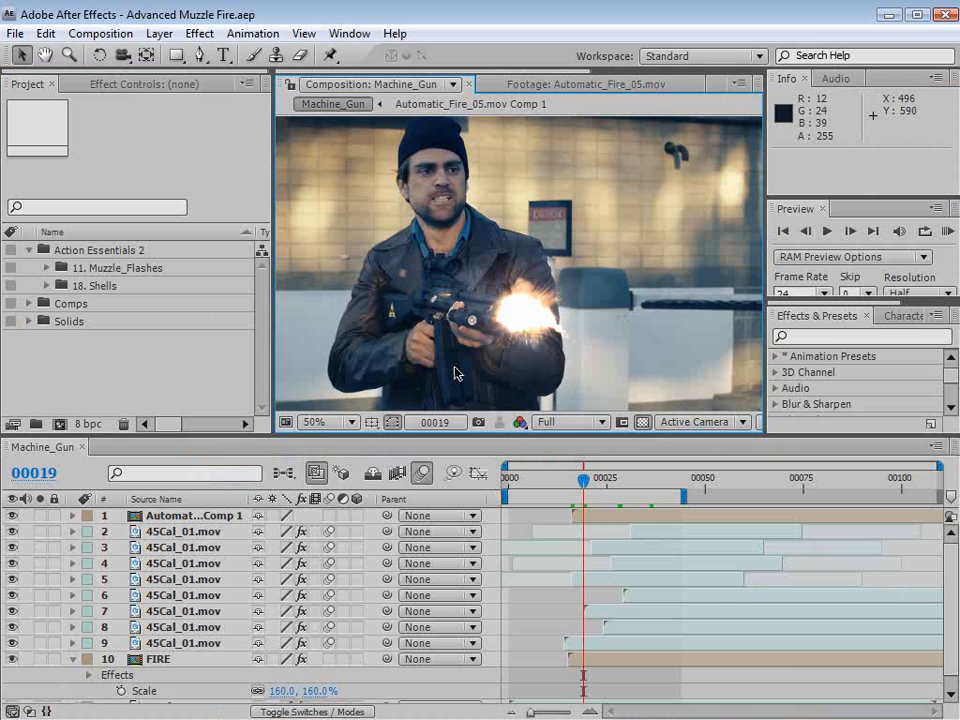
key(KP_0)
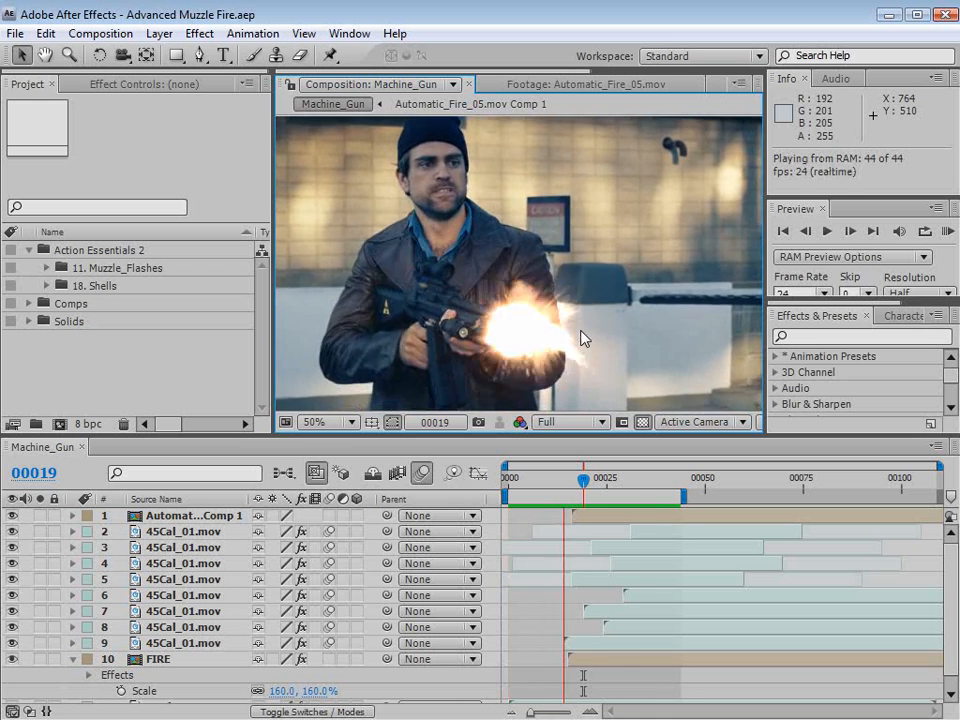
key(space)
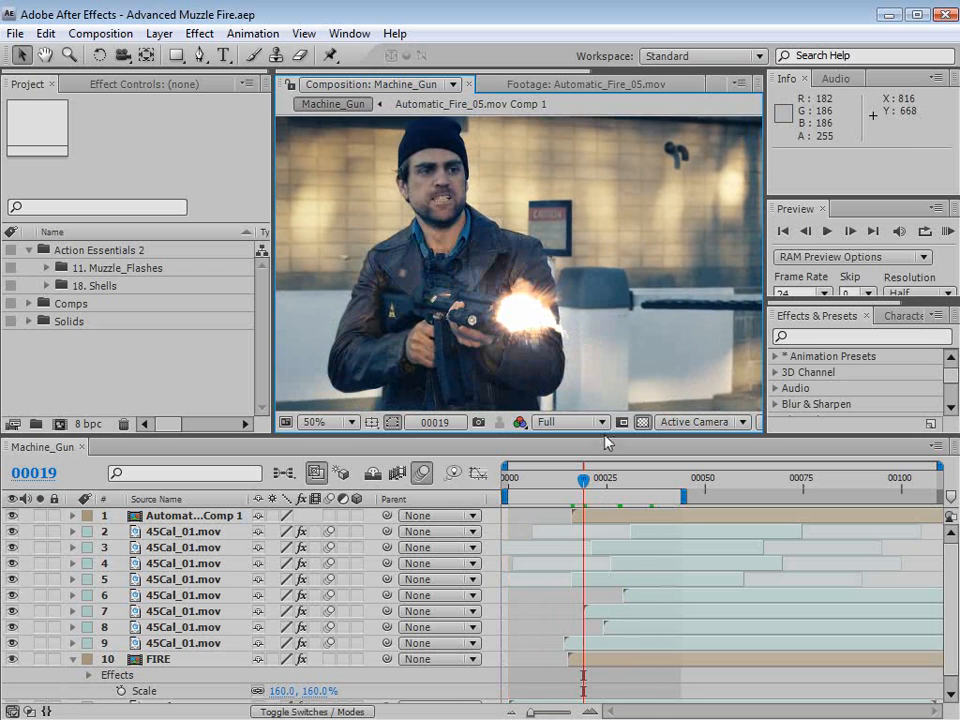
key(ctrl+shift+j)
drag(583, 480, 605, 486)
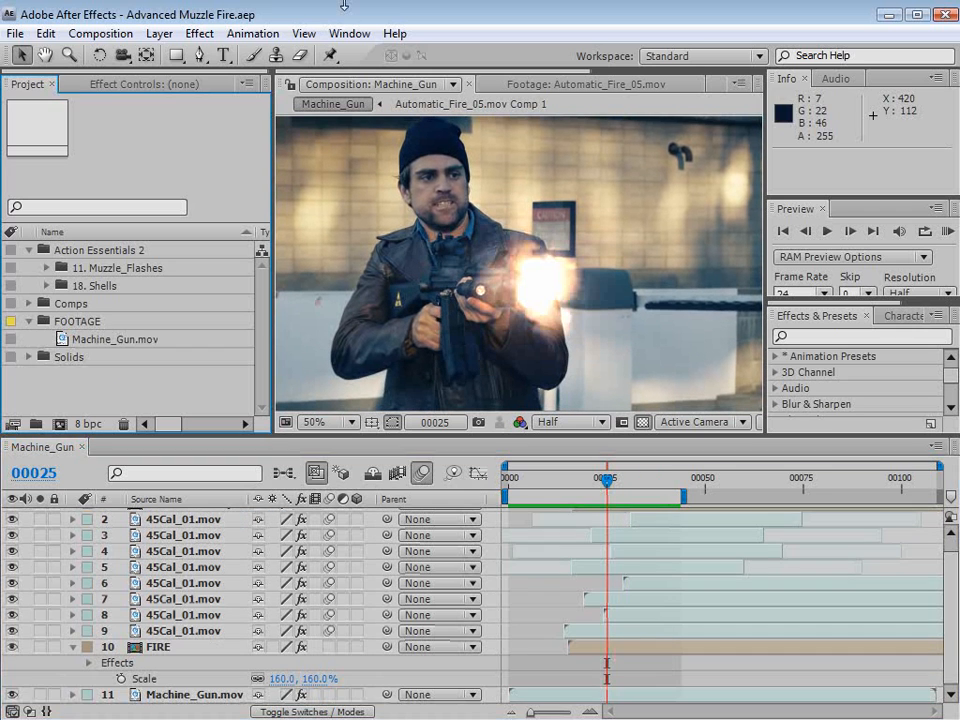
- Create a new composition from the Machine_Gun.mov footage and scrub through it to frame 48
click(112, 343)
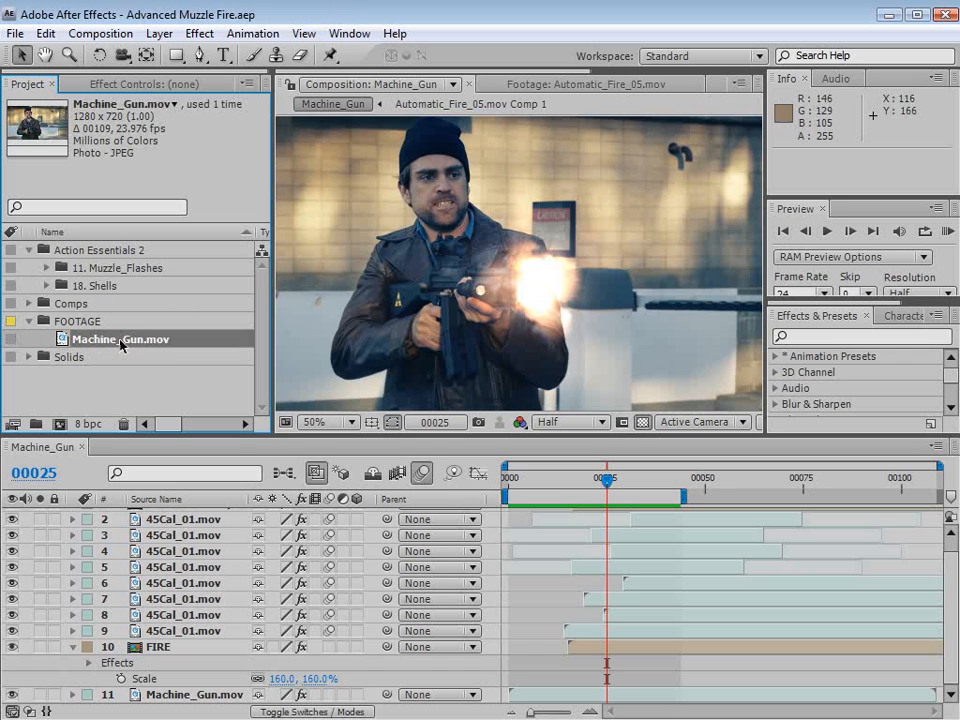
drag(115, 340, 60, 424)
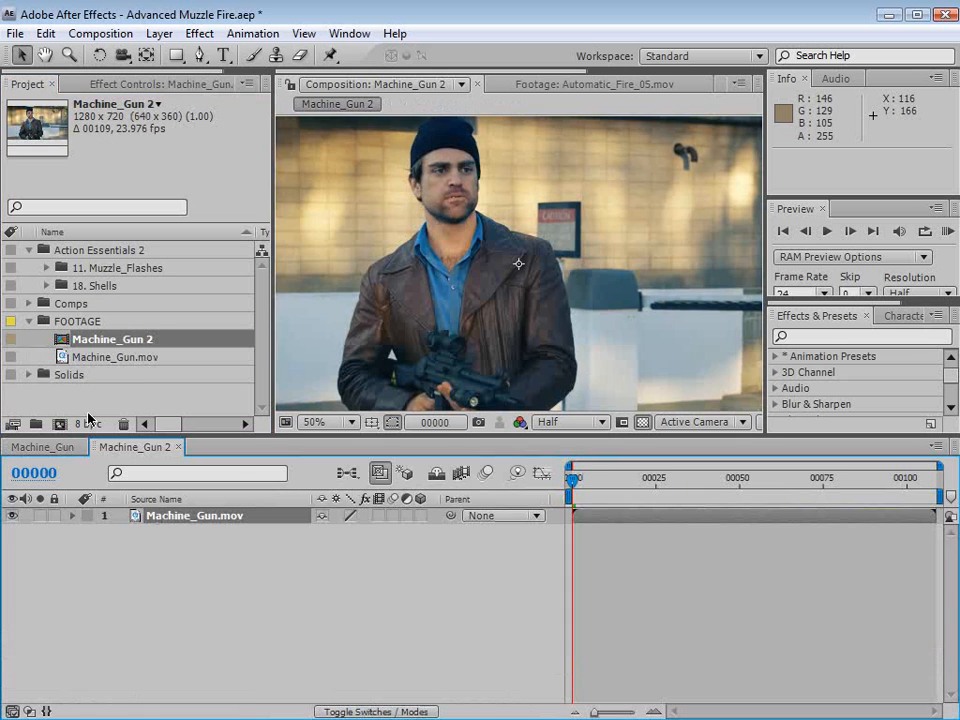
mouse_move(591, 485)
mouse_down()
mouse_move(791, 485)
mouse_move(746, 508)
mouse_move(733, 487)
mouse_up()
click(653, 594)
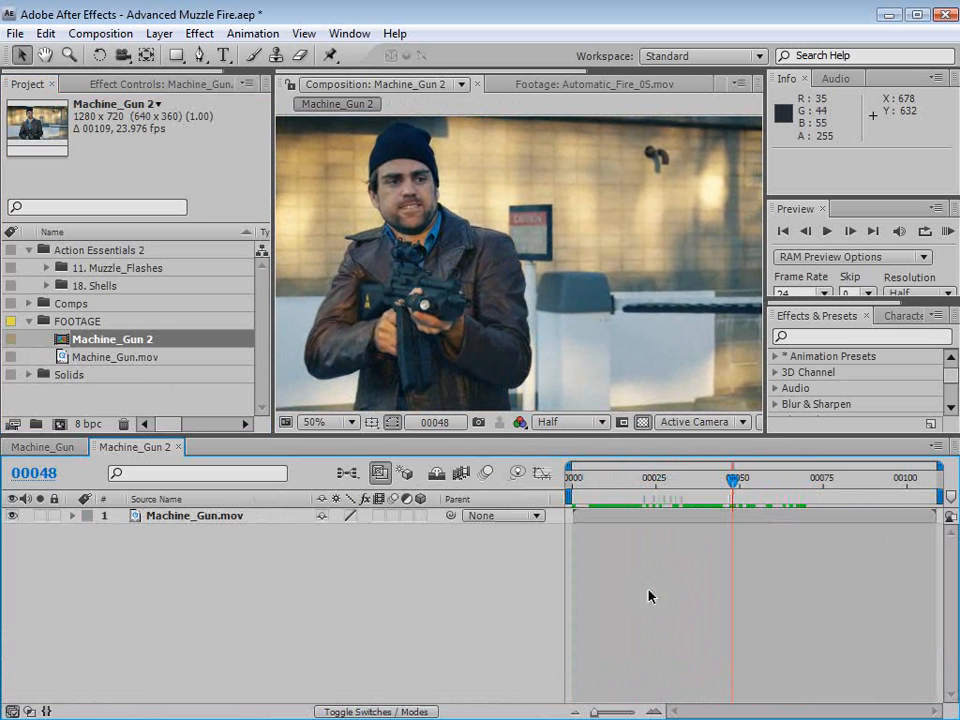
- Expand the Muzzle_Flashes folder and examine the thumbnails of the muzzle flash and automatic fire clips
click(47, 269)
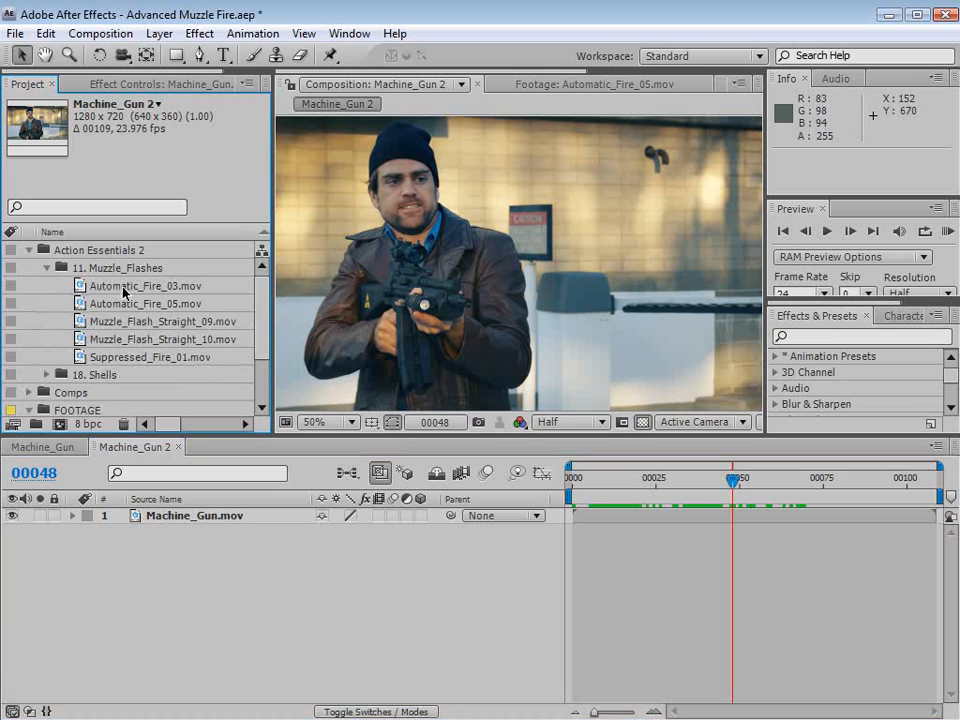
click(86, 285)
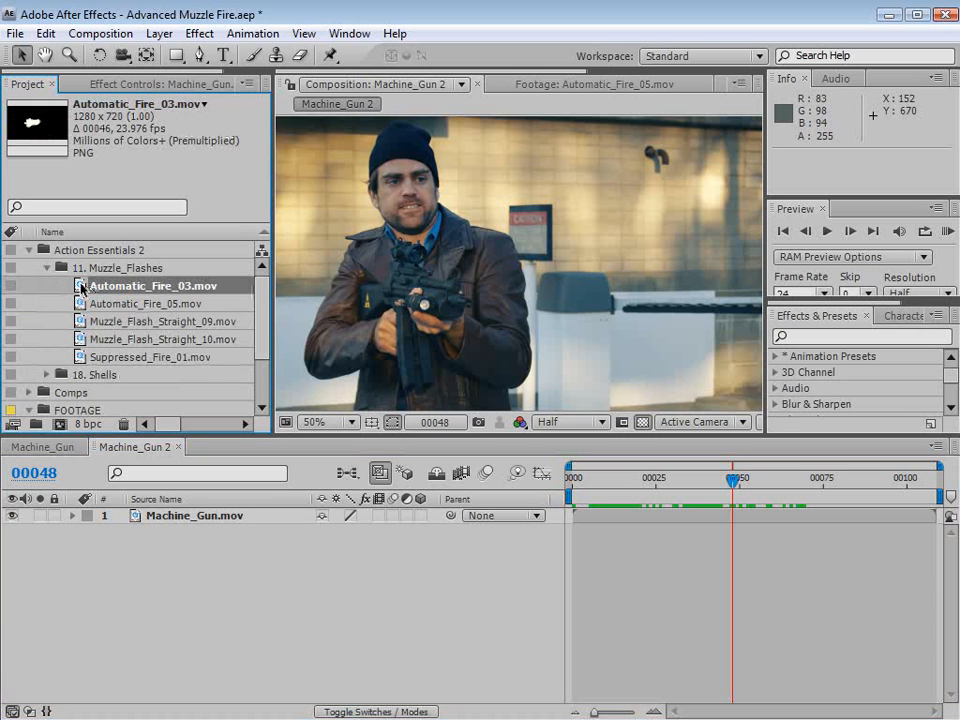
click(81, 304)
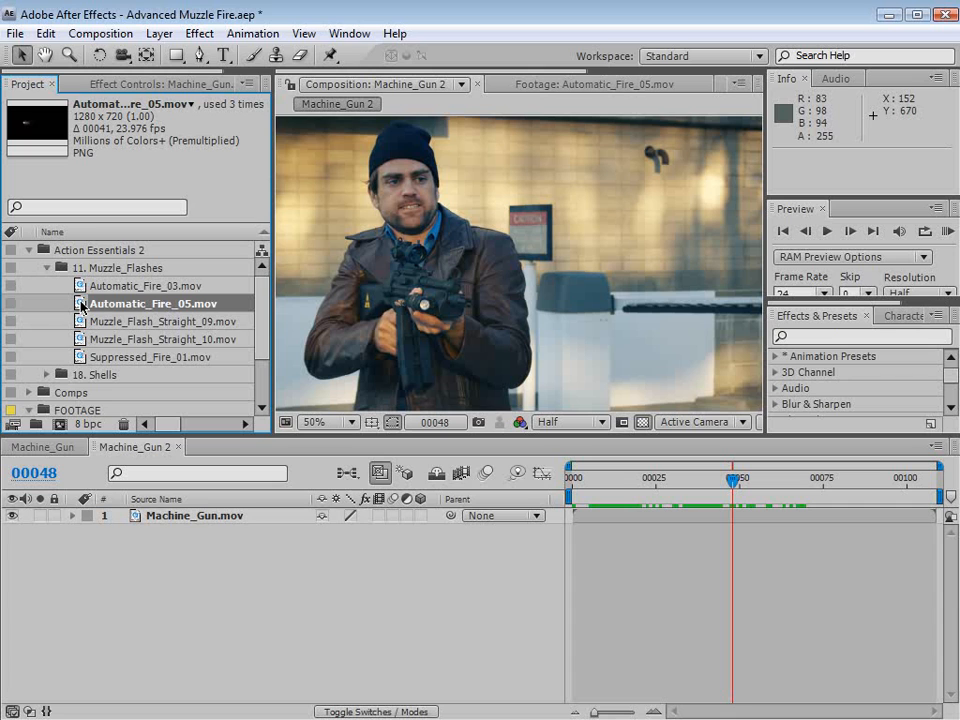
click(78, 322)
click(79, 339)
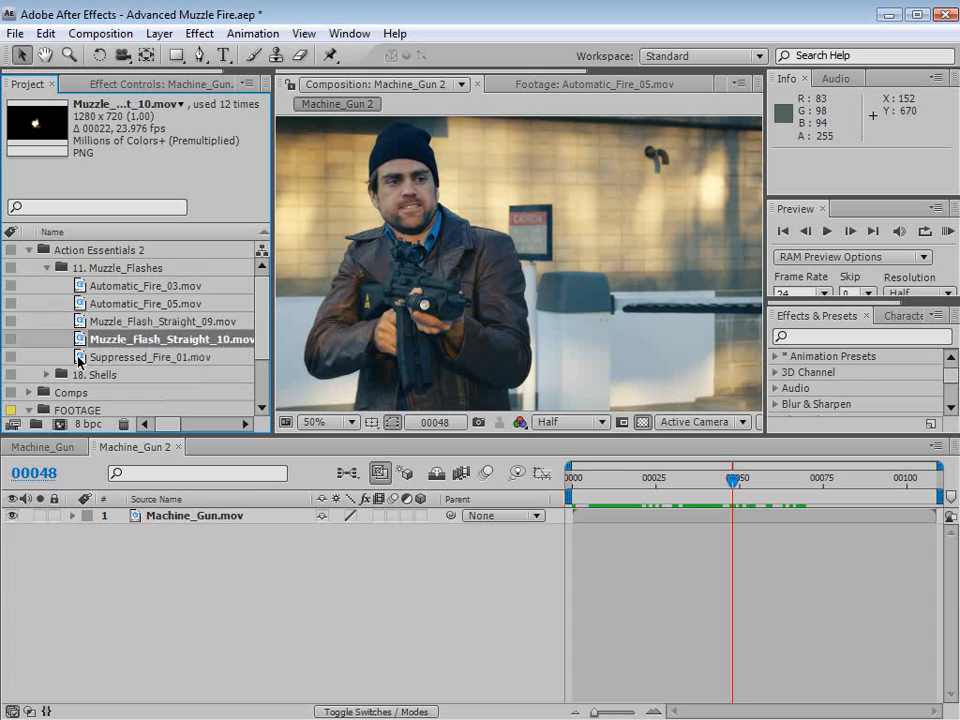
click(80, 356)
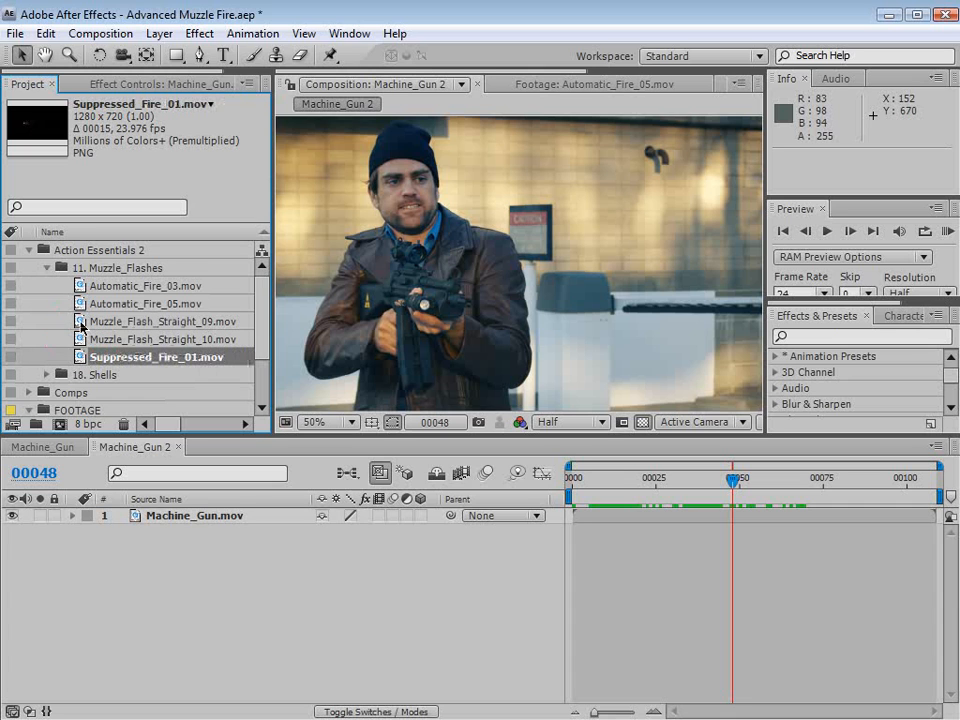
click(82, 324)
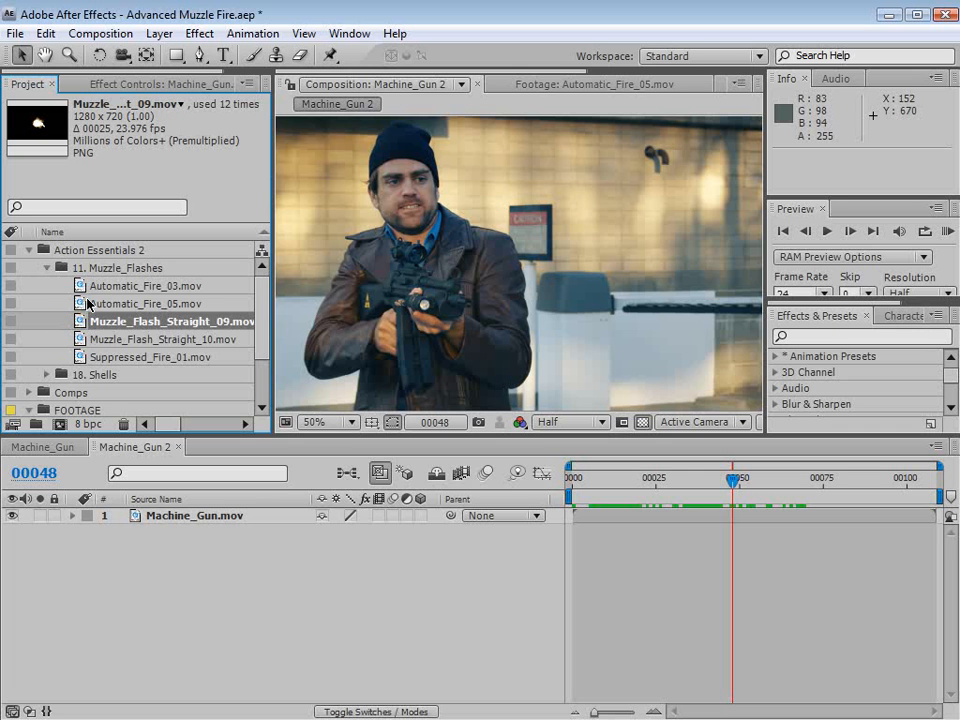
- View Automatic_Fire_03.mov in the footage viewer against a solid background, scrub through it and return to the Machine_Gun 2 composition
double_click(88, 286)
drag(320, 390, 364, 390)
click(354, 390)
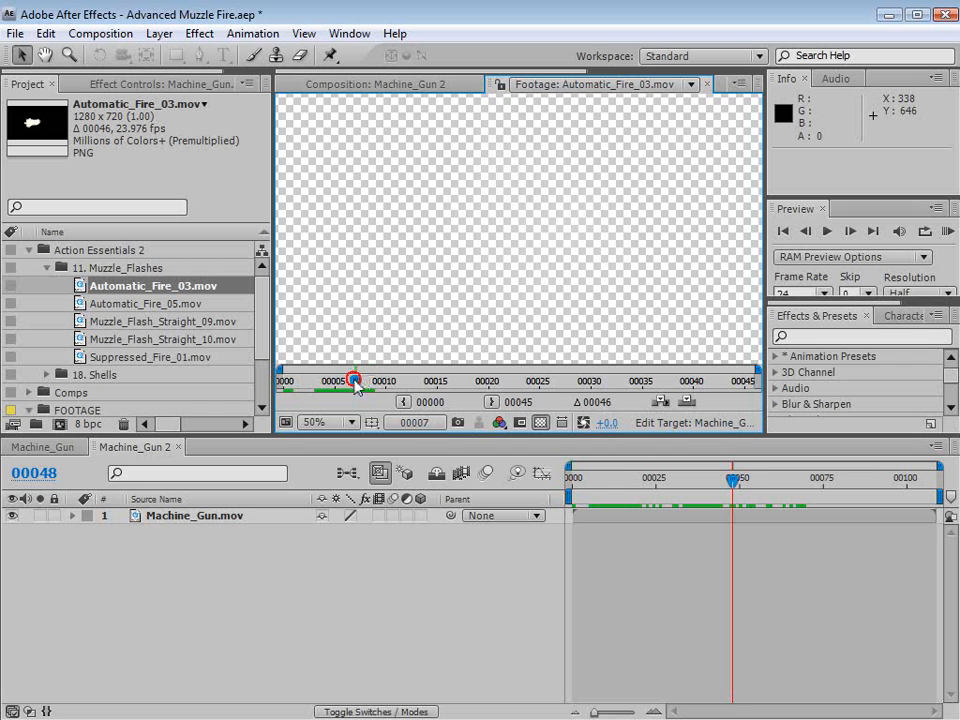
click(540, 422)
drag(362, 384, 284, 384)
click(324, 86)
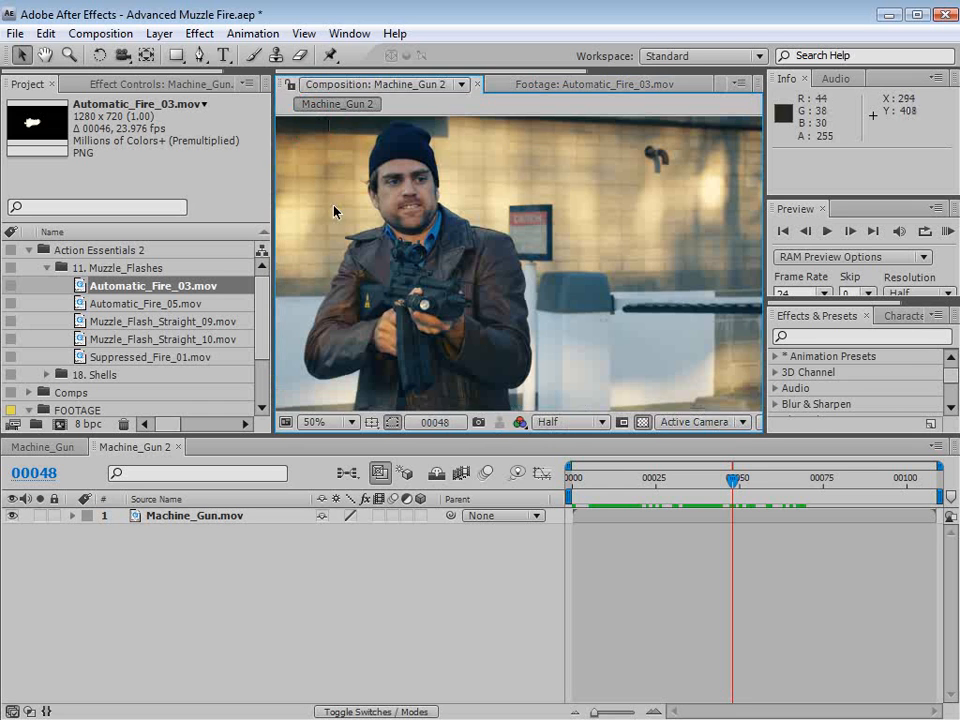
- Add Muzzle_Flash_Straight_09.mov and Muzzle_Flash_Straight_10.mov to the Machine_Gun 2 composition above the gun footage
click(160, 306)
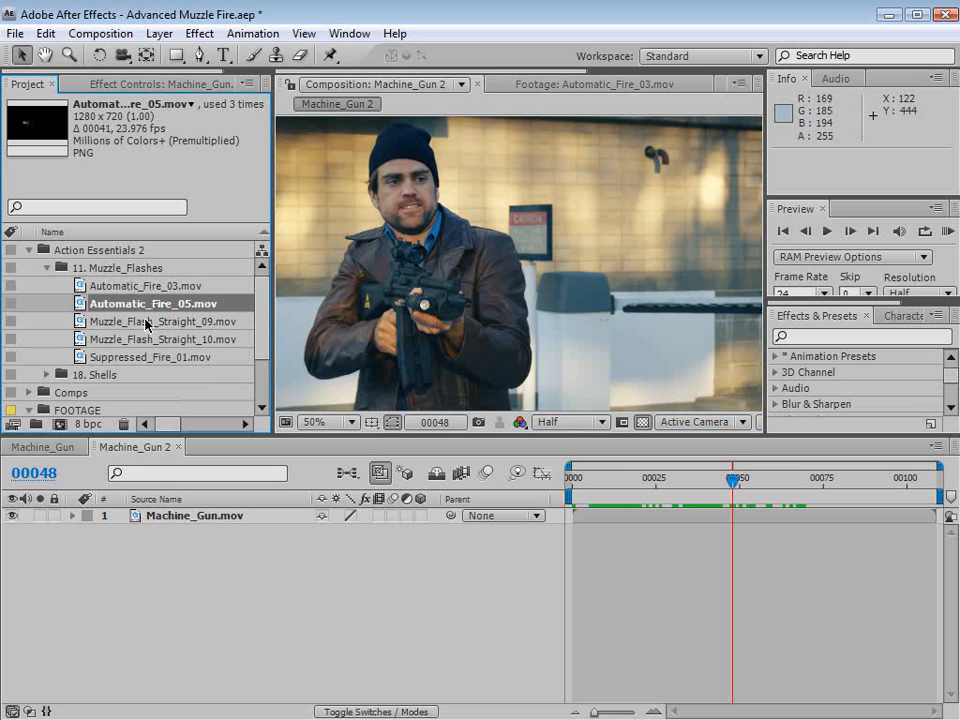
click(145, 324)
click(141, 341)
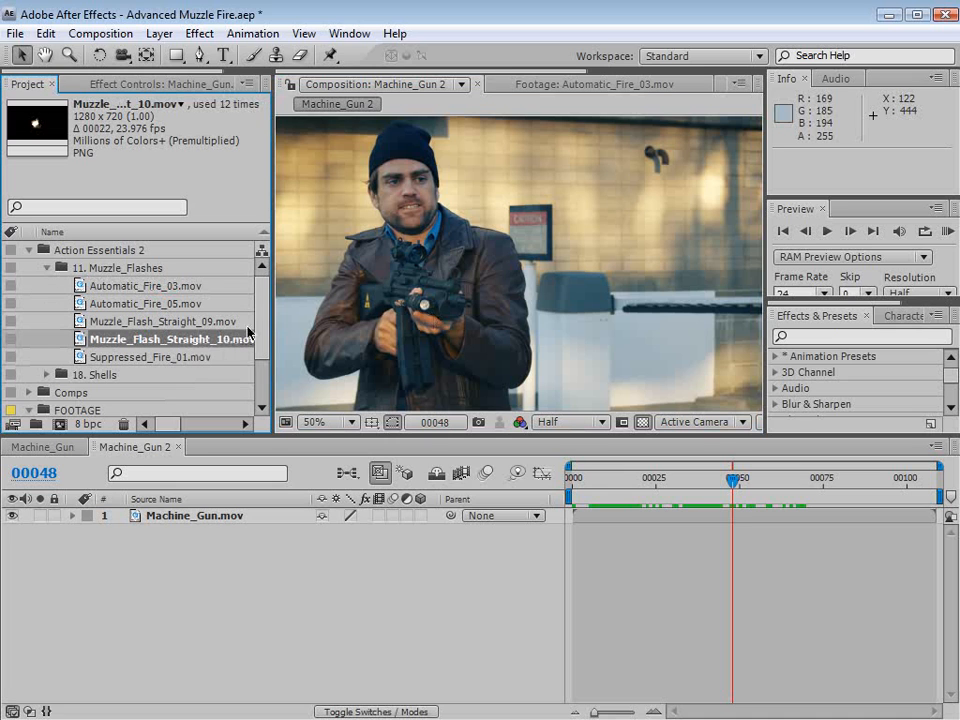
drag(271, 343, 280, 343)
click(160, 322)
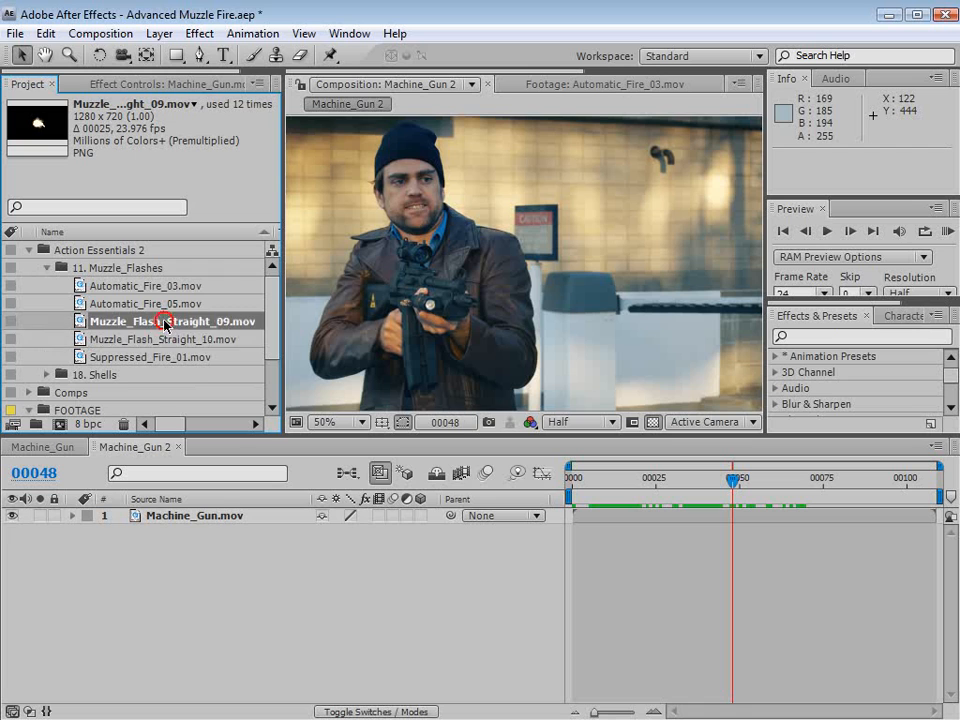
click(167, 341)
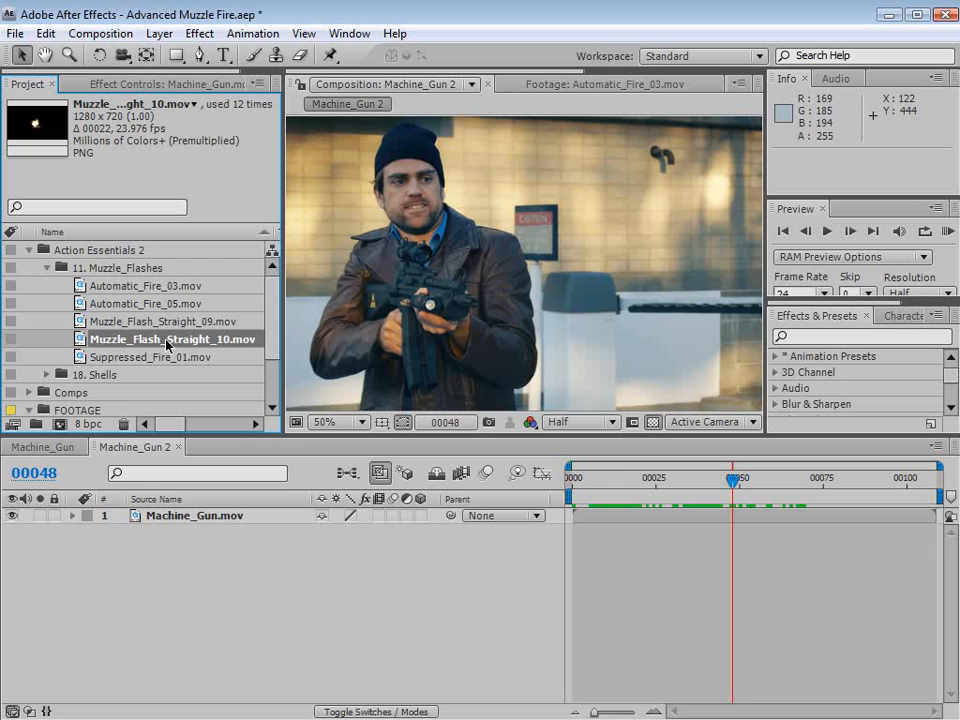
click(120, 323)
shift+click(115, 334)
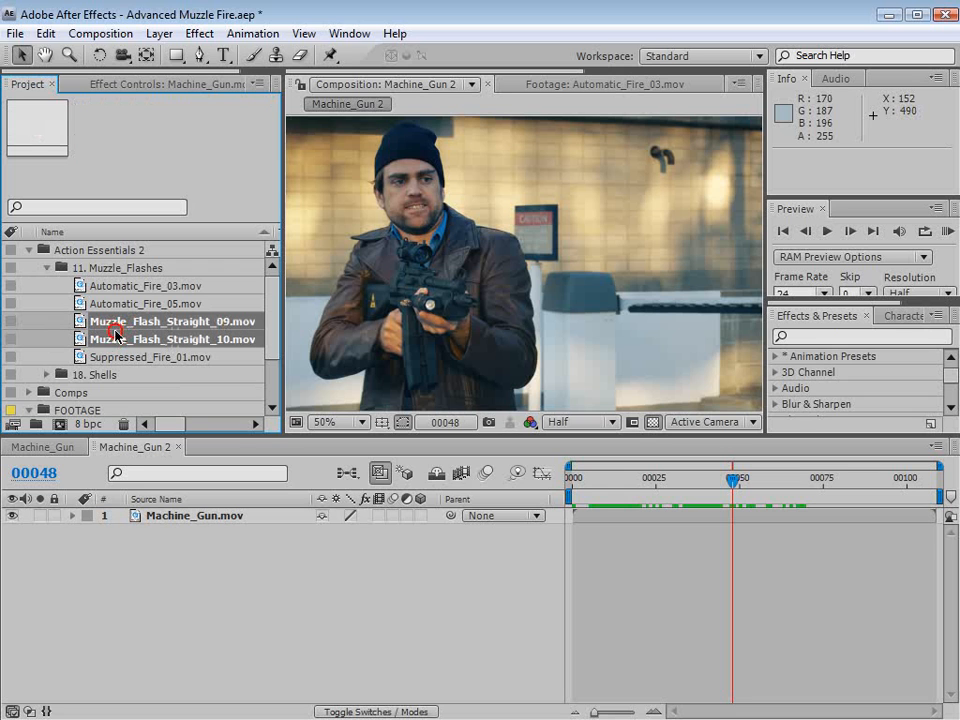
drag(115, 334, 500, 302)
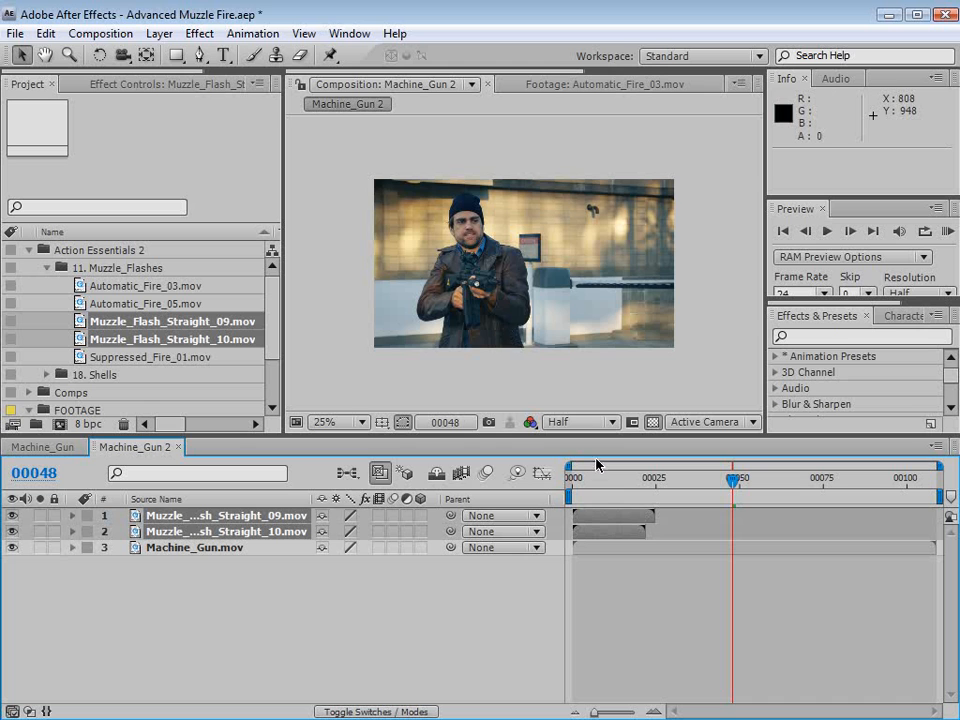
- At frame 0, centre both muzzle flash layers in the view and show the title/action-safe guides
drag(597, 466, 572, 470)
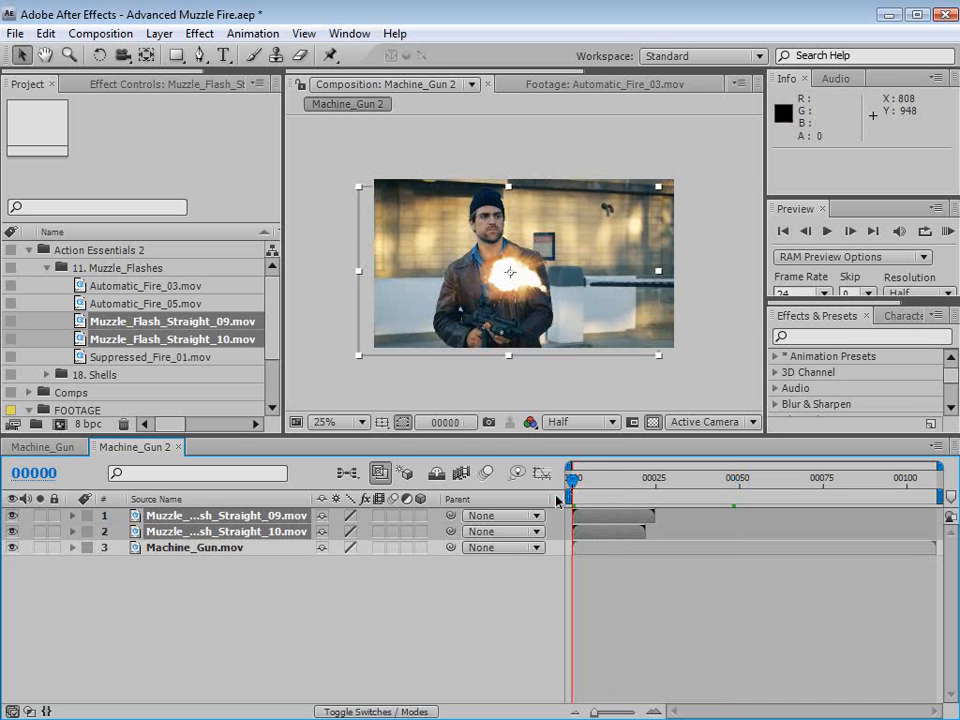
right_click(506, 308)
mouse_move(640, 399)
click(820, 651)
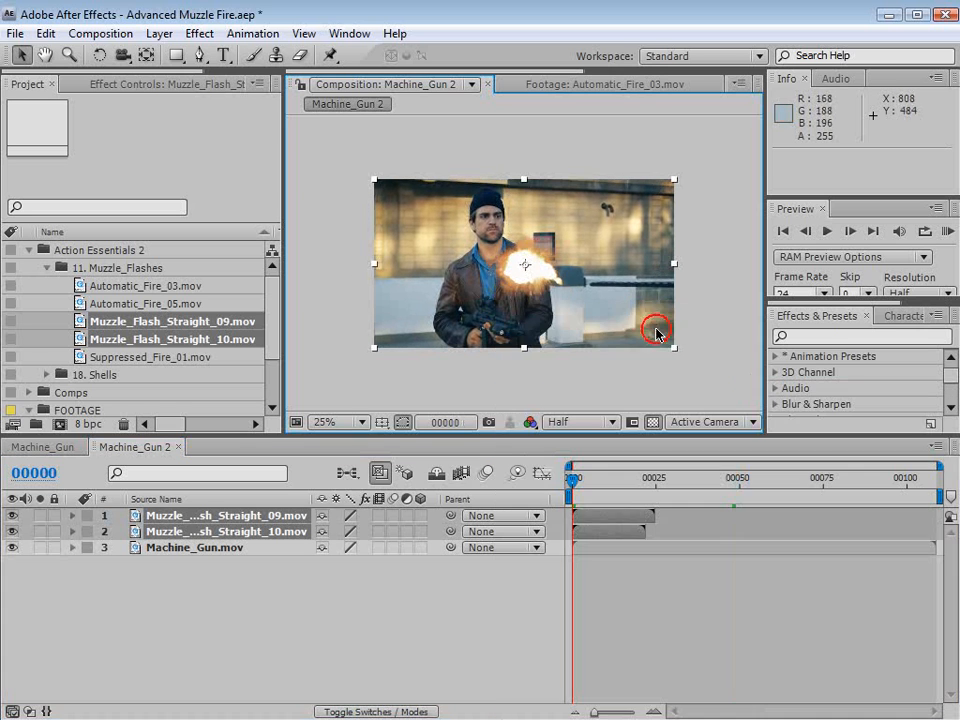
key(apostrophe)
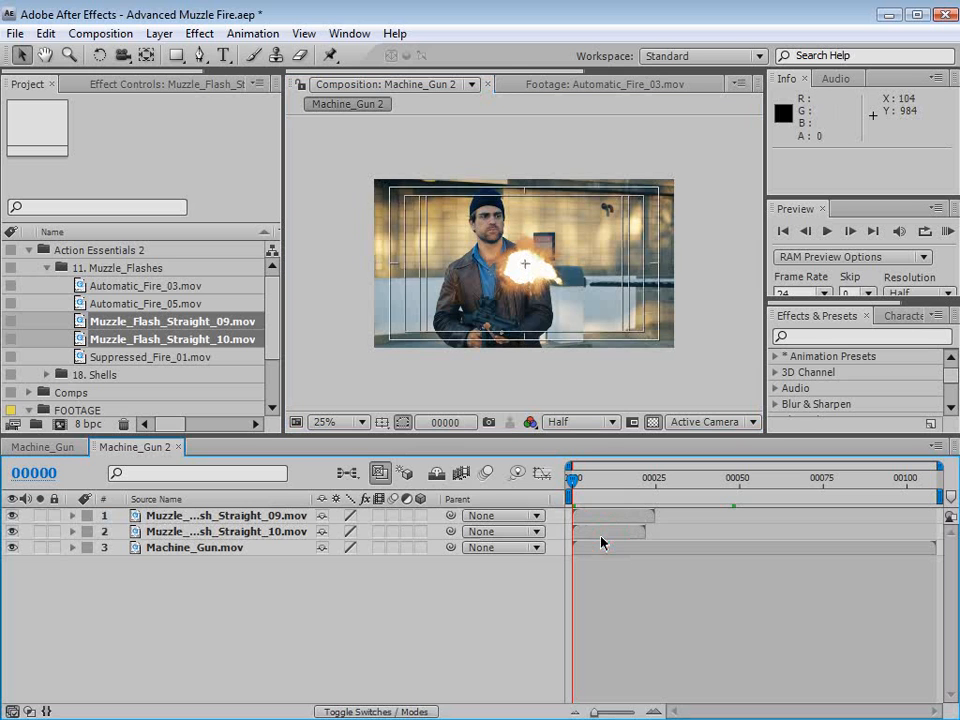
- Label the two muzzle flash layers red and pre-compose them into a composition named Rapid Fire
click(88, 517)
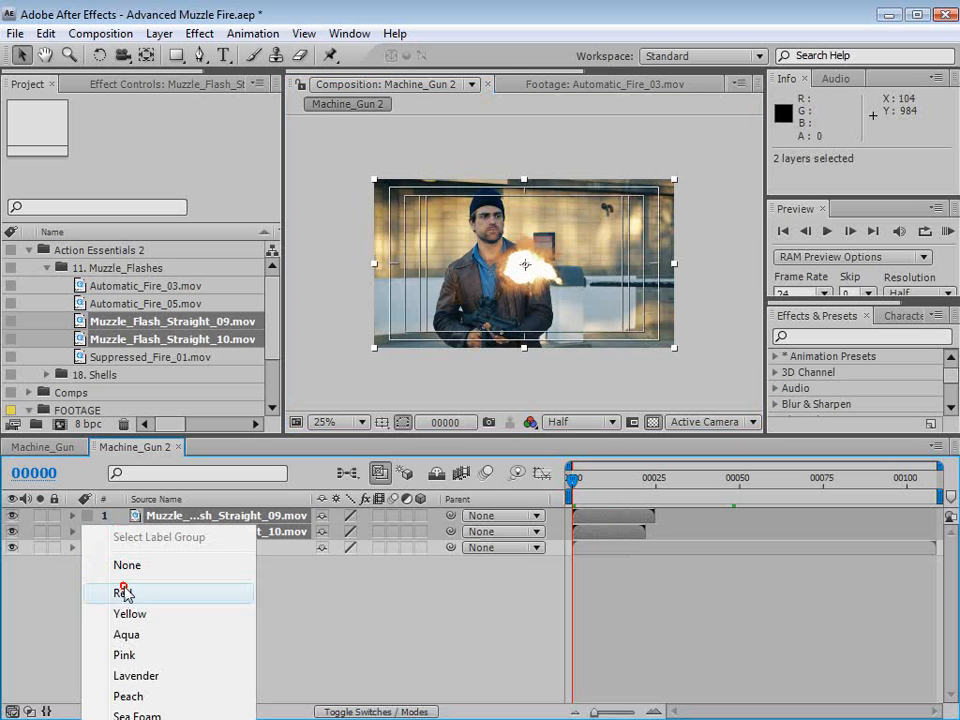
click(122, 589)
click(157, 34)
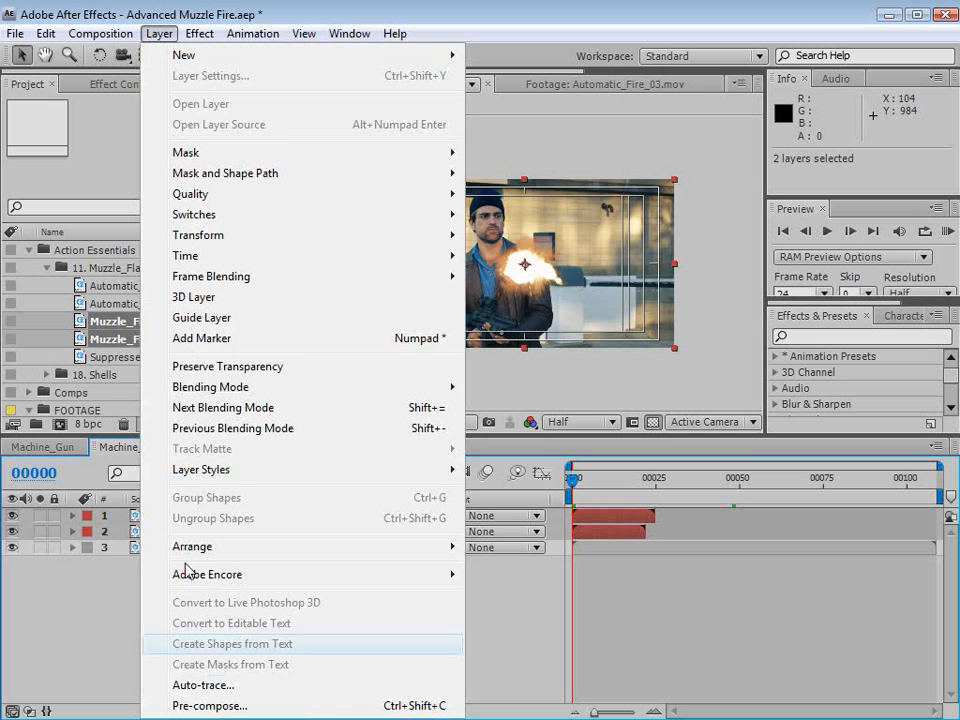
click(190, 706)
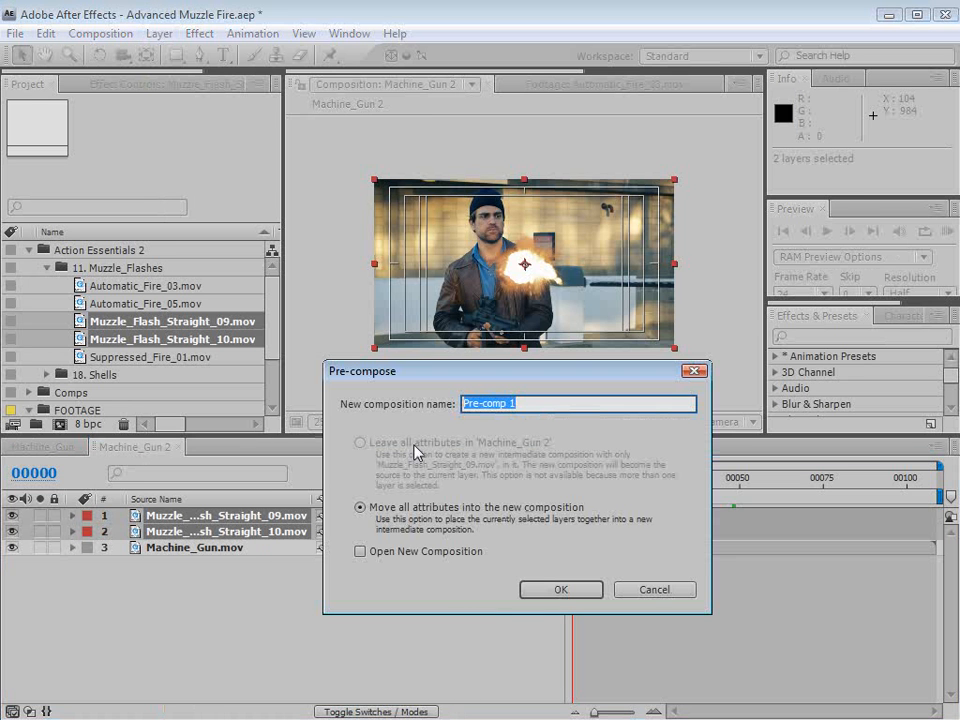
text(Rapid Fire)
click(556, 590)
click(551, 592)
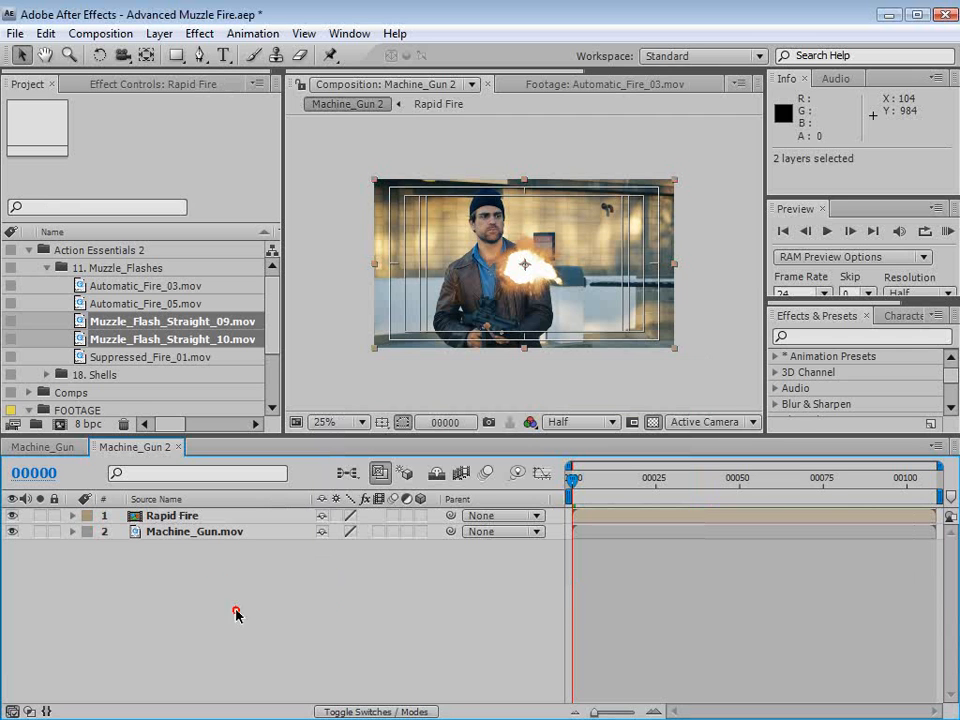
- Open the Rapid Fire pre-composition, enlarge it to 50% and hide its transparency grid
click(176, 517)
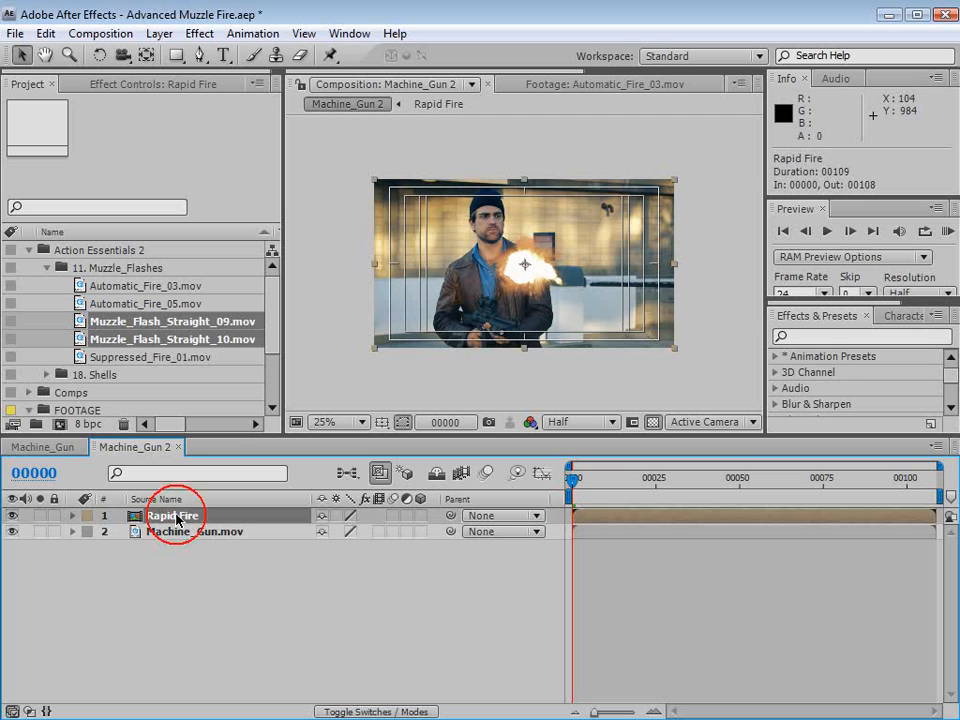
double_click(176, 517)
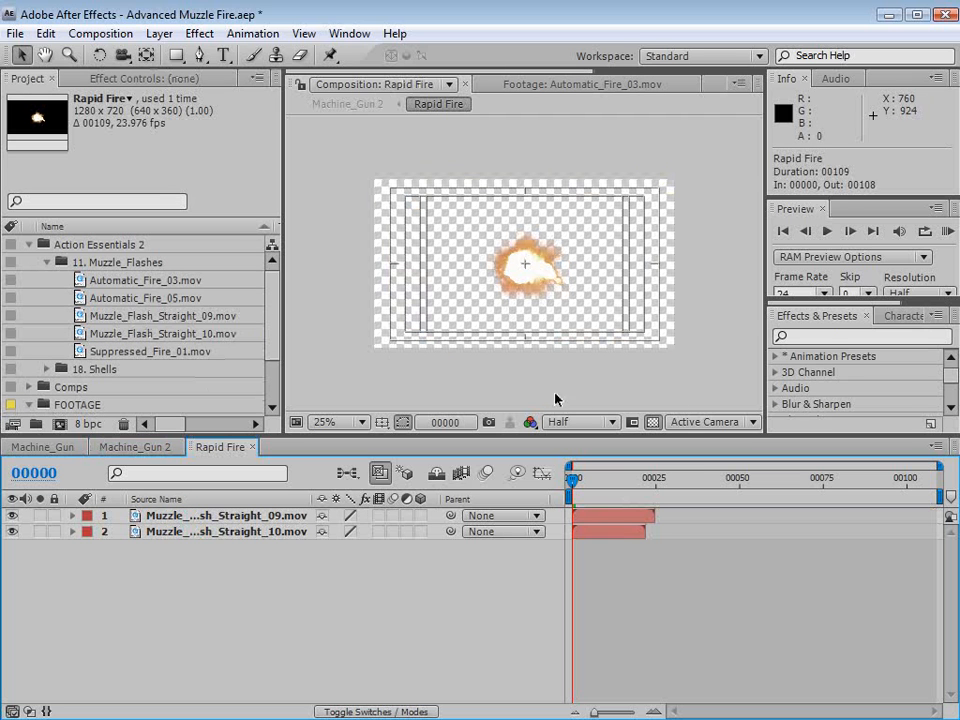
key(period)
click(645, 420)
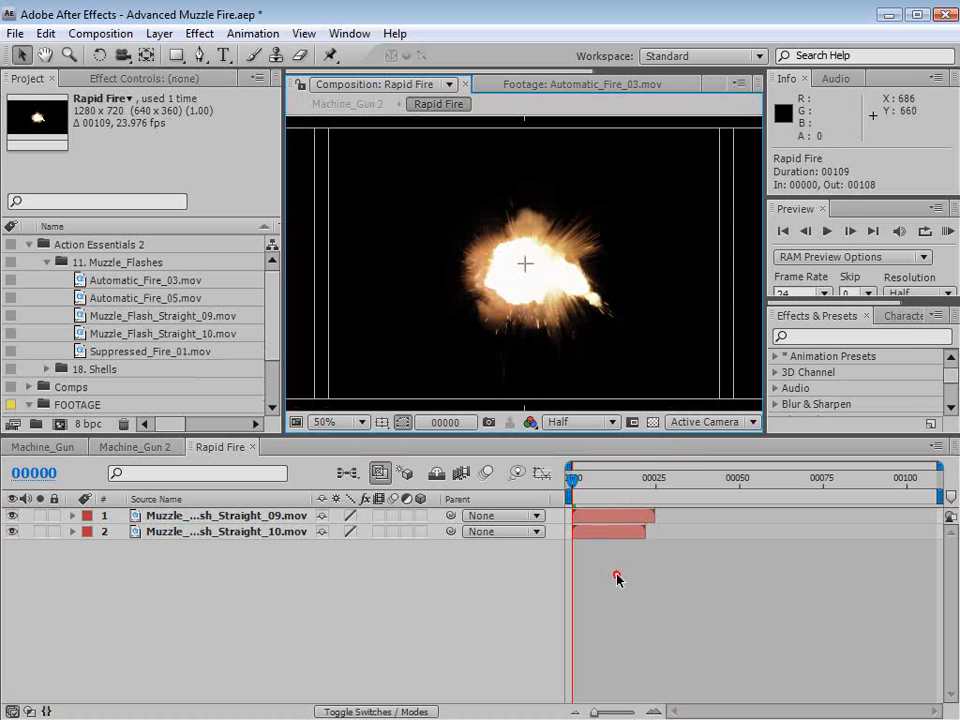
- Shift the Muzzle_Flash_Straight_09.mov layer so it starts at frame 2 in Rapid Fire
drag(592, 481, 569, 525)
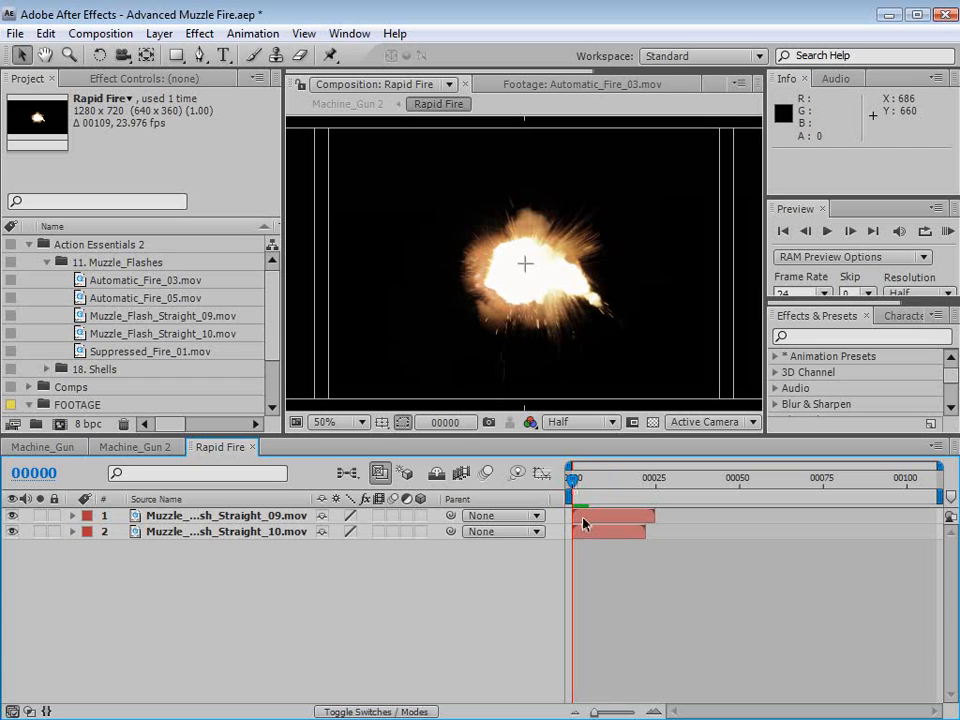
key(Page_Down)
key(Page_Down)
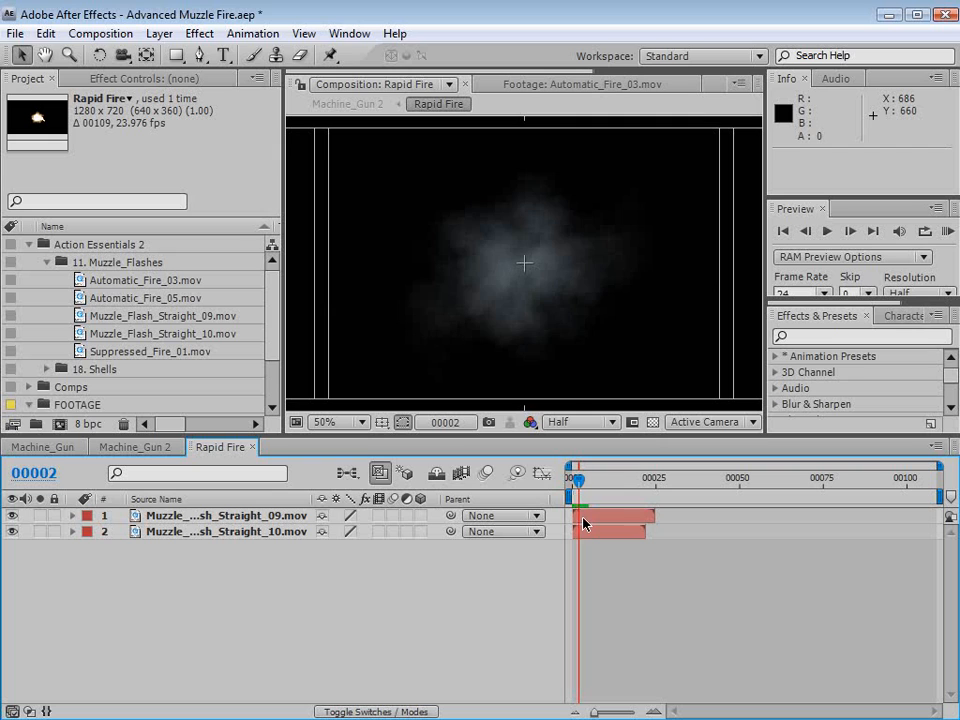
click(584, 518)
key(bracketleft)
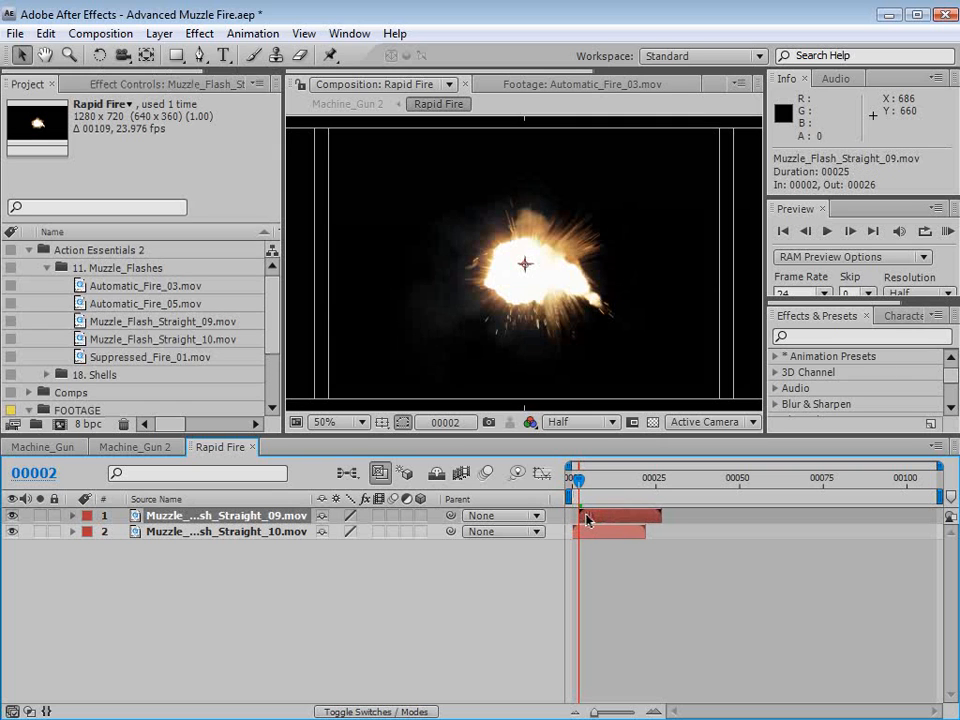
key(grave)
key(grave)
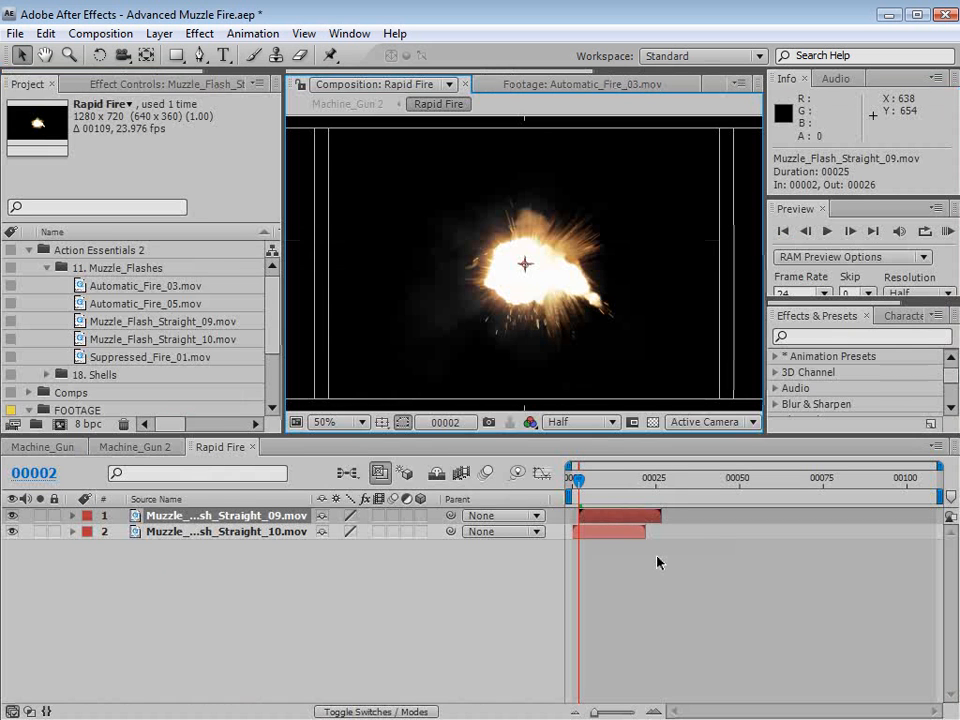
- Duplicate the Muzzle_Flash_Straight_10.mov layer, place the copy at the top of the stack and start it at frame 4
key(Page_Down)
key(Page_Down)
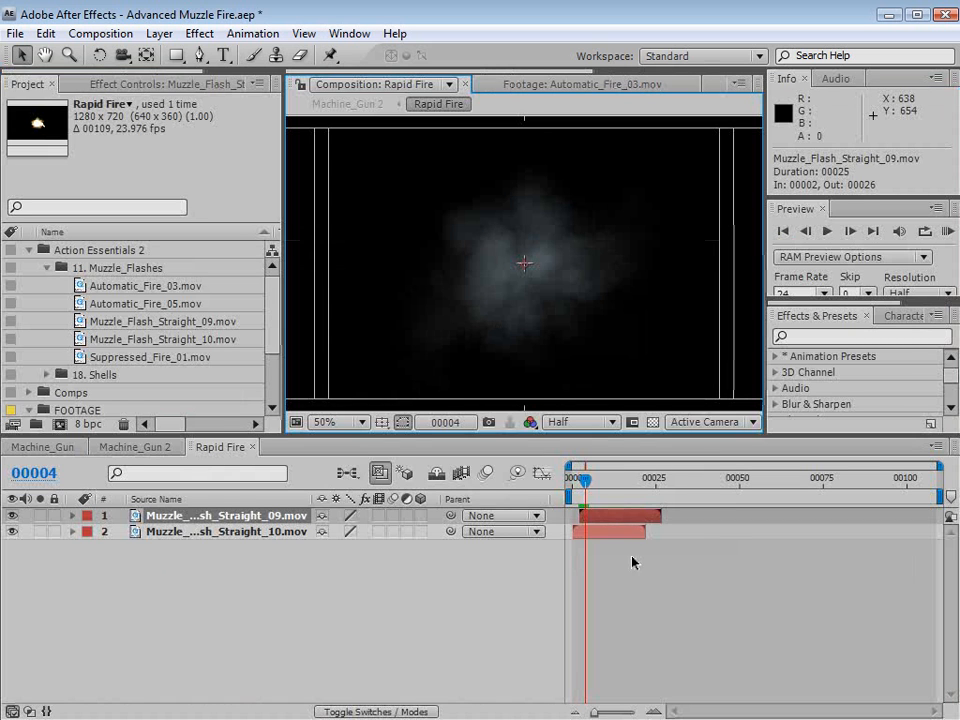
click(196, 535)
key(ctrl+d)
drag(195, 536, 190, 514)
drag(578, 517, 585, 484)
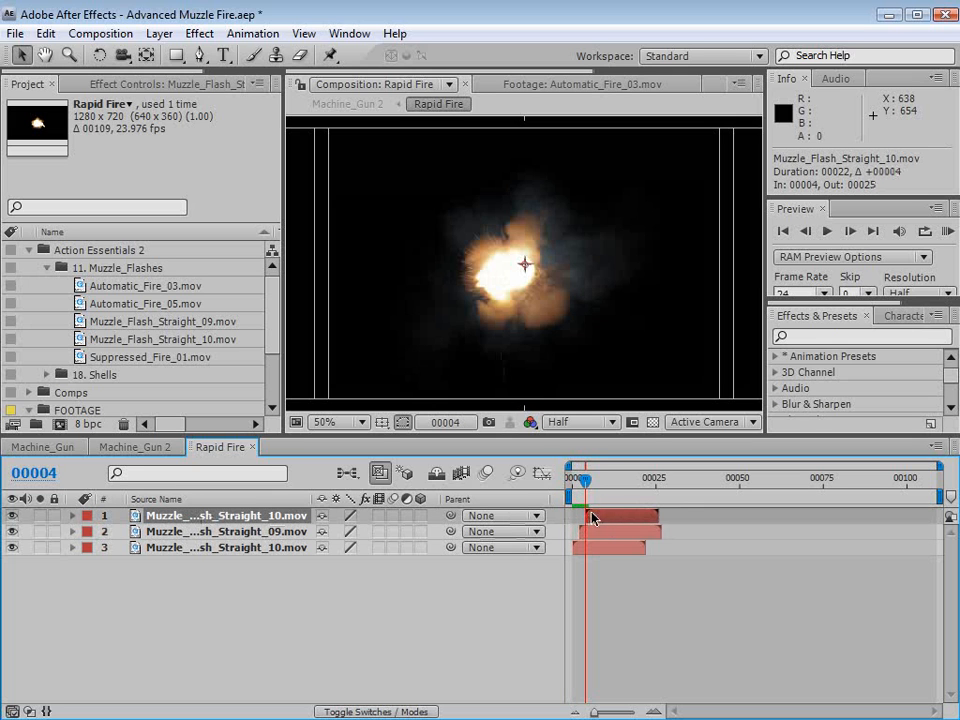
- Resize and rotate the flash copy starting at frame 4, and move it to about 616, 356.5
click(529, 221)
key(comma)
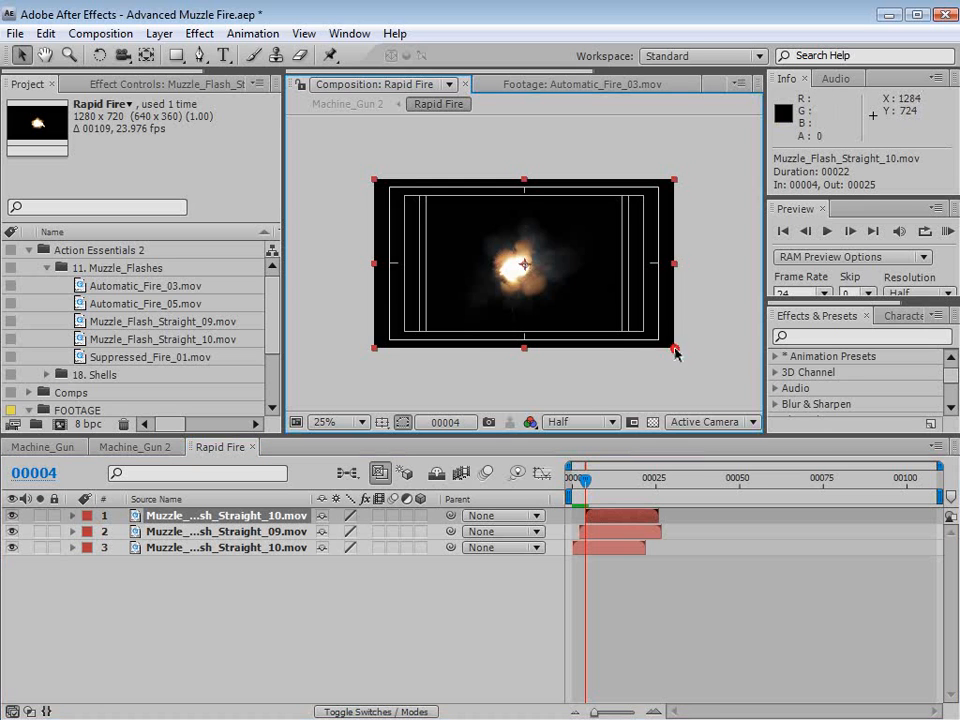
drag(675, 352, 516, 219)
key(w)
key(v)
mouse_move(555, 297)
mouse_down()
mouse_move(556, 305)
mouse_move(540, 302)
mouse_up()
key(period)
key(period)
key(period)
- Move the flash starting at frame 2 to about 634.5, 347 and the flash starting at frame 0 to about 669, 344
click(578, 482)
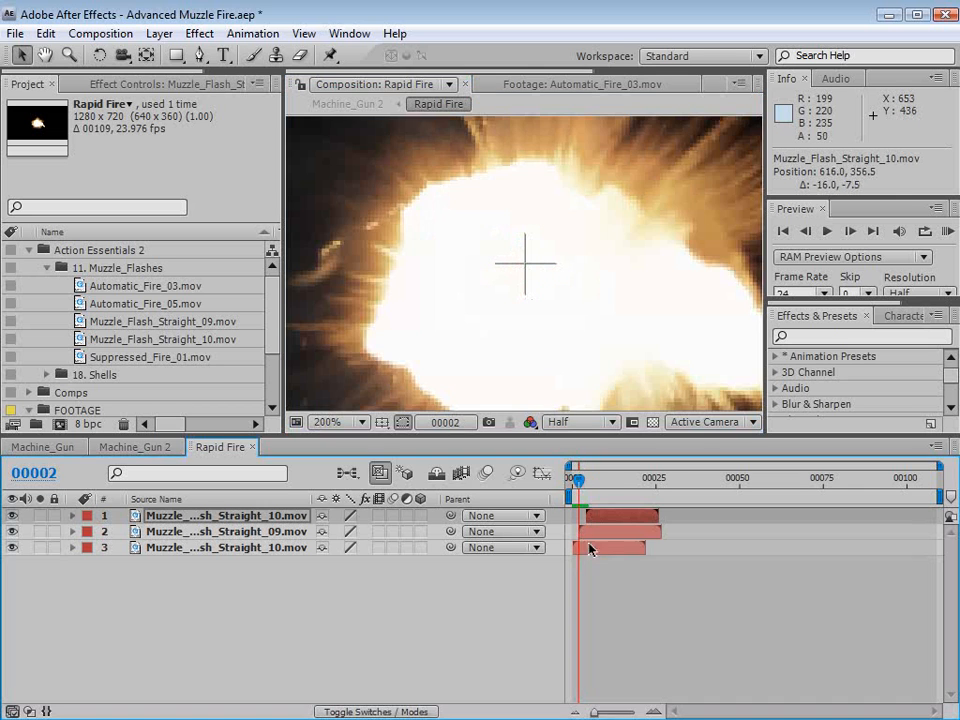
click(590, 532)
drag(615, 287, 601, 263)
drag(579, 481, 571, 480)
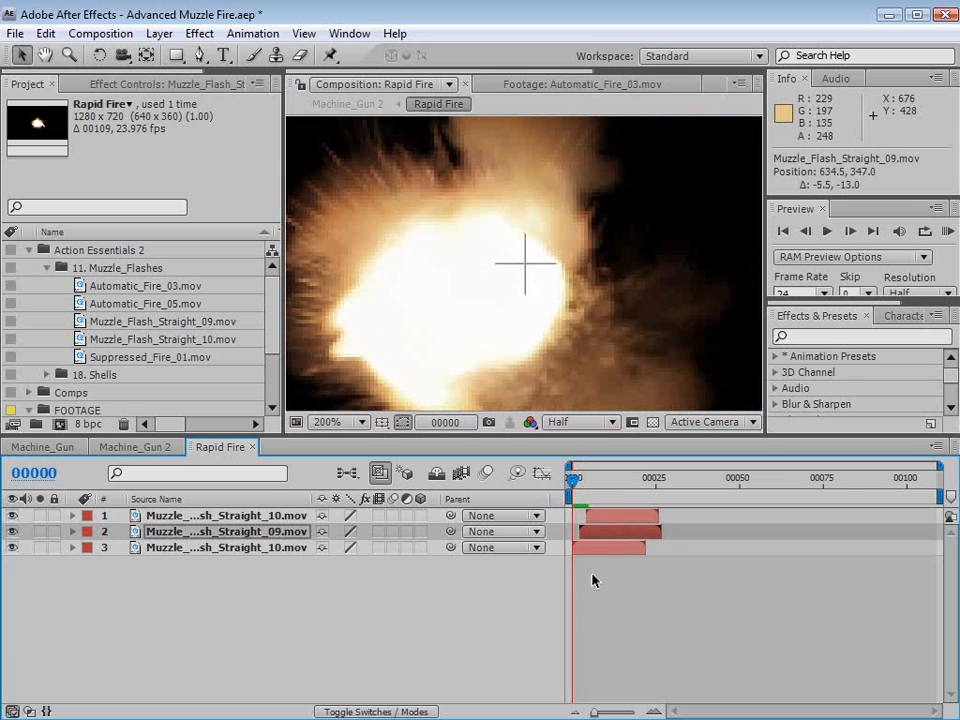
drag(525, 343, 580, 326)
key(comma)
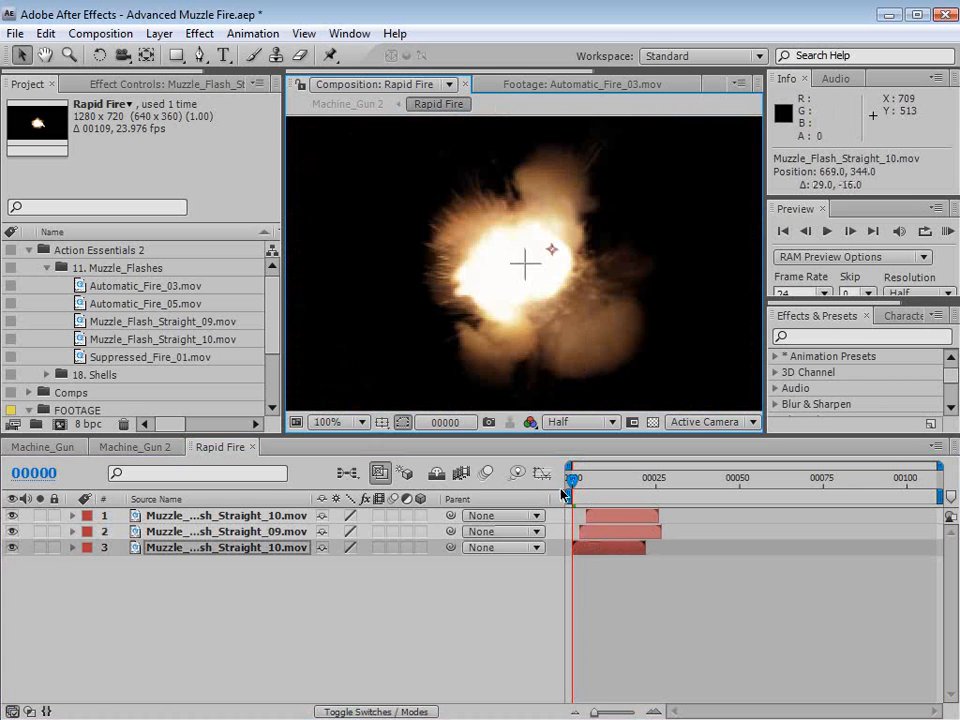
- Duplicate the Muzzle_Flash_Straight_09.mov layer, place the copy at the top of the stack and start it at frame 6
drag(566, 478, 578, 478)
click(591, 532)
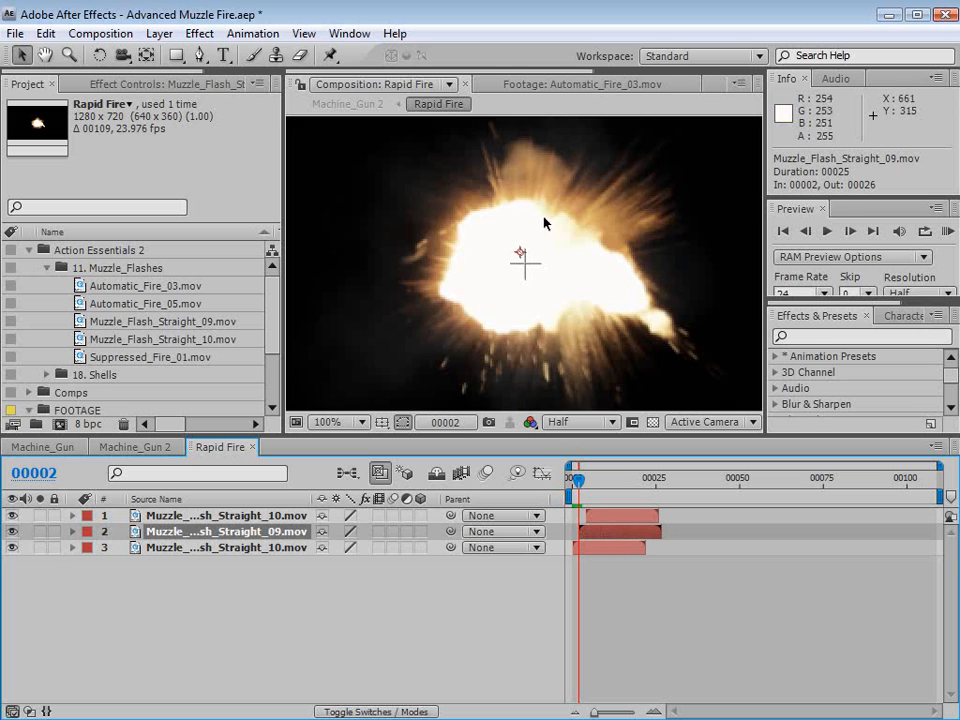
key(comma)
key(ctrl+d)
drag(195, 532, 190, 512)
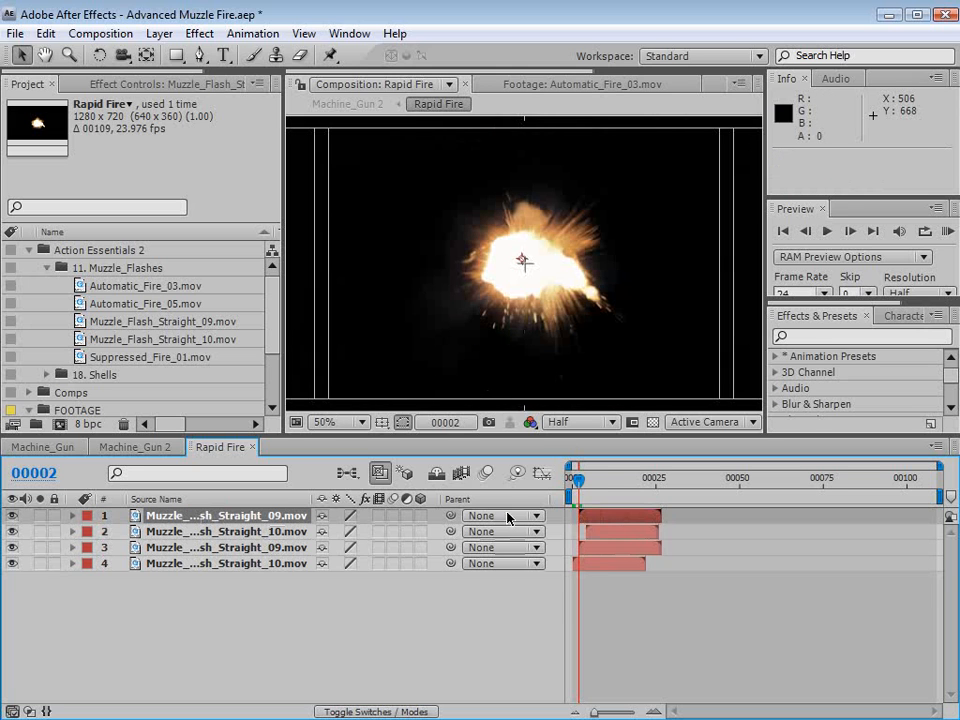
drag(585, 516, 611, 515)
click(589, 479)
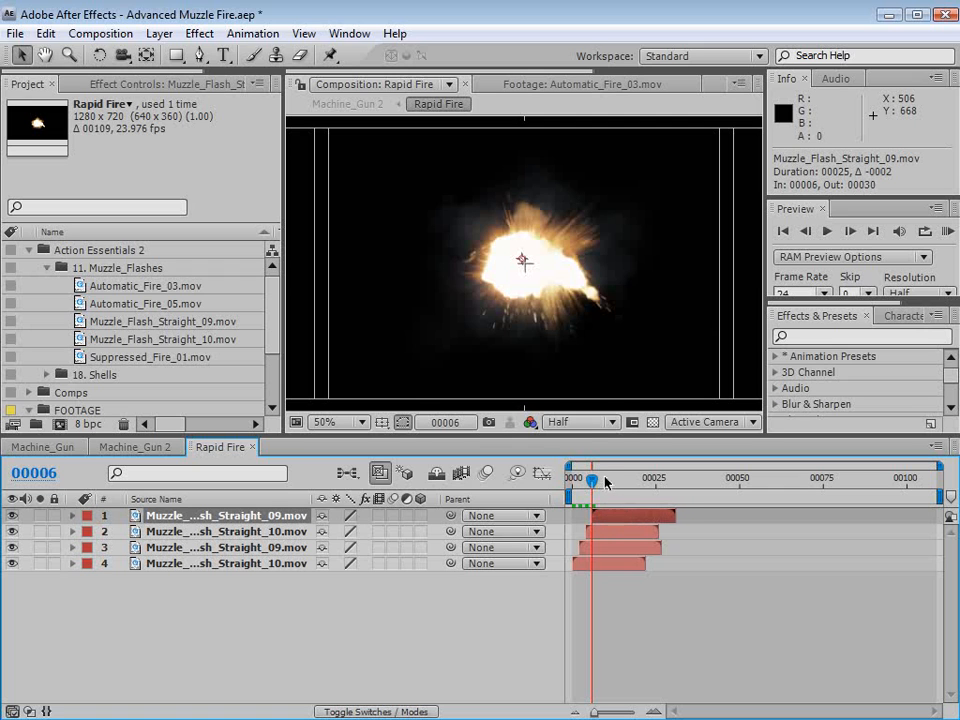
- Resize and rotate the flash copy starting at frame 6, and move it to about 650.5, 359
drag(530, 272, 545, 296)
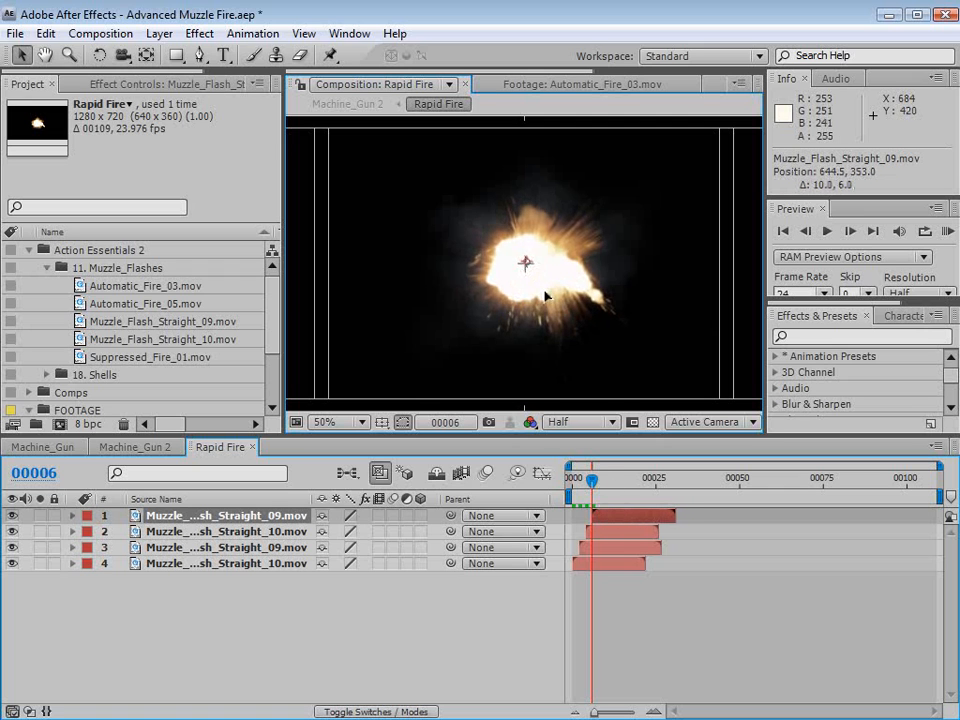
key(comma)
drag(666, 338, 478, 268)
key(w)
key(v)
drag(527, 298, 531, 300)
key(w)
drag(468, 322, 547, 282)
key(v)
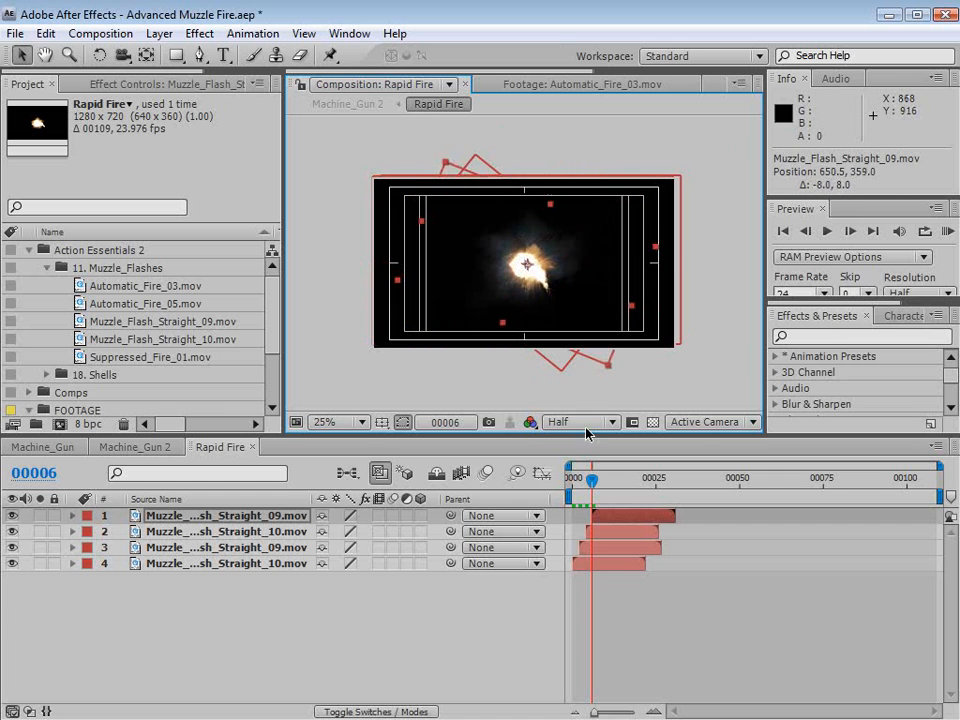
- Trim the two Muzzle_Flash_Straight_09.mov layers to a single frame each, at frames 2 and 6, and scrub through the flashes
drag(591, 480, 585, 530)
key(=)
key(=)
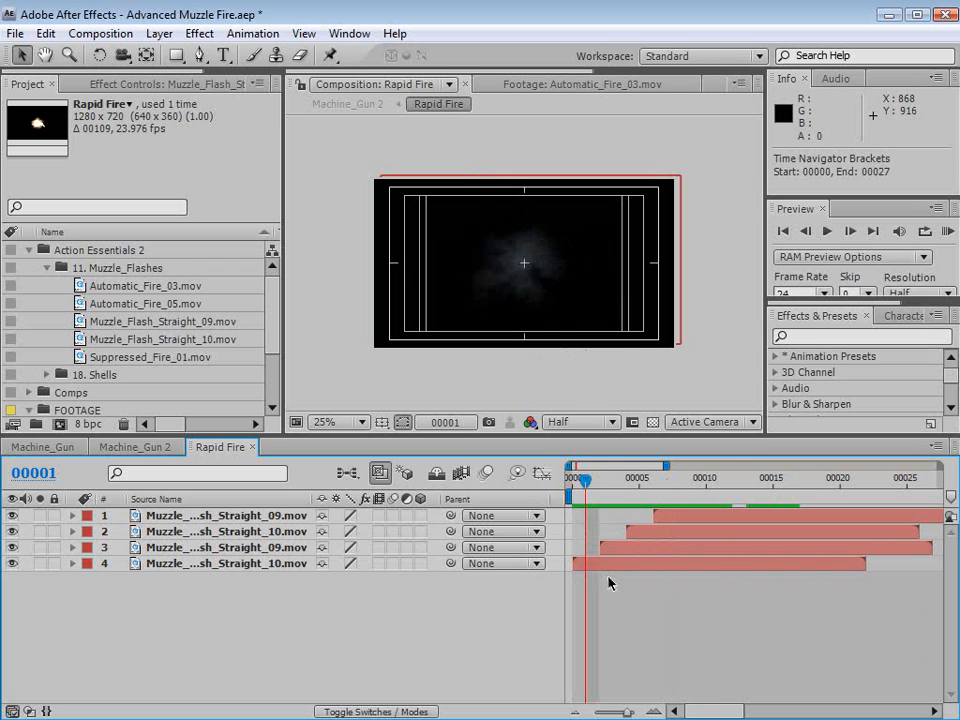
click(603, 481)
click(816, 552)
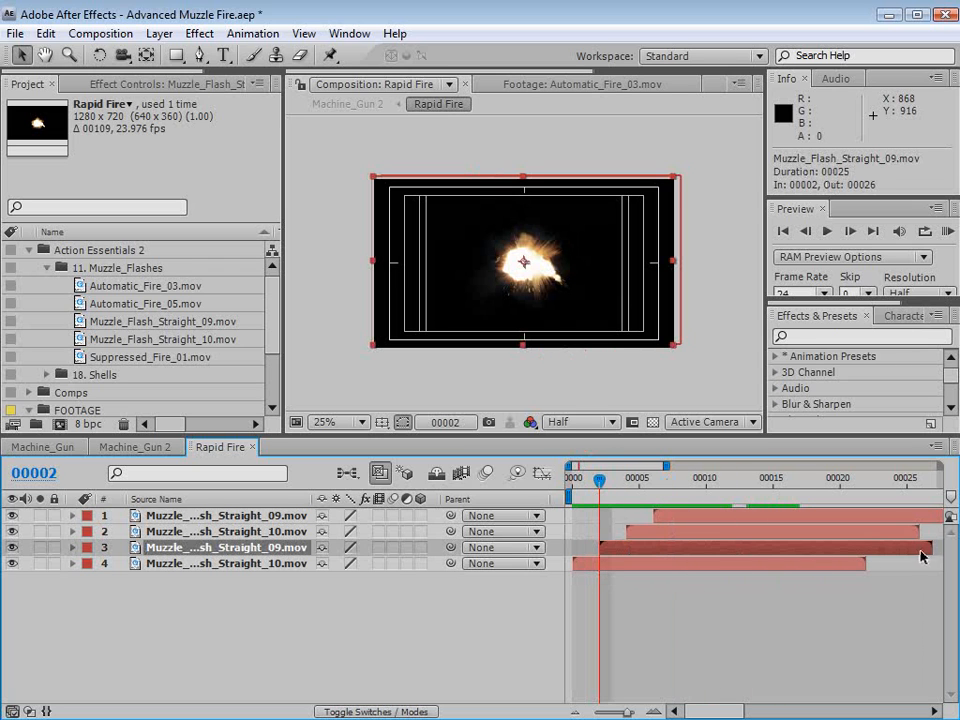
click(657, 517)
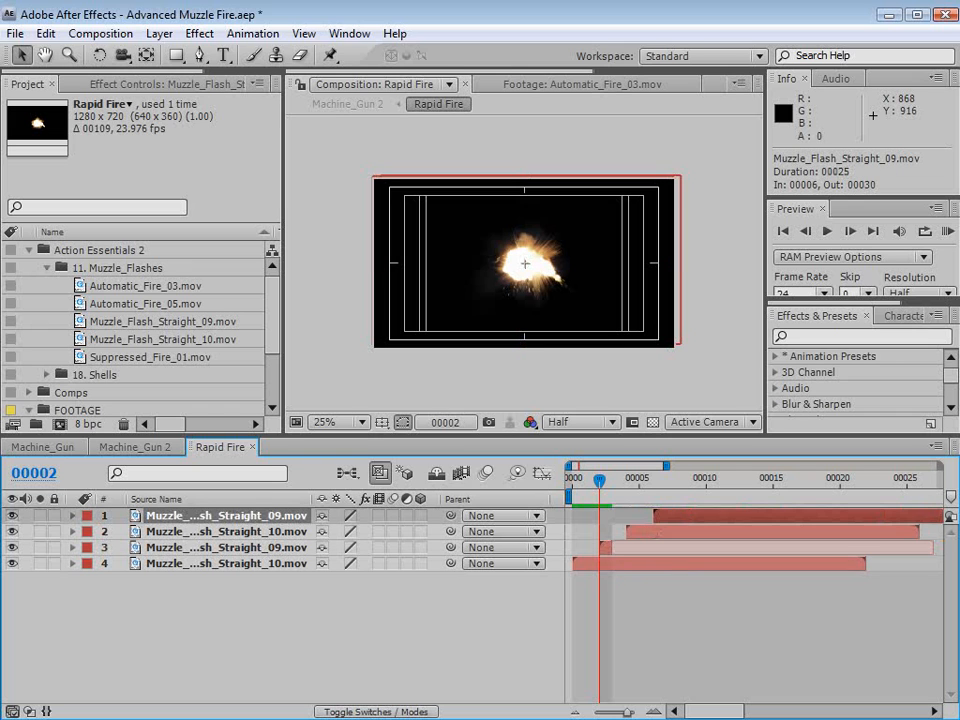
click(655, 481)
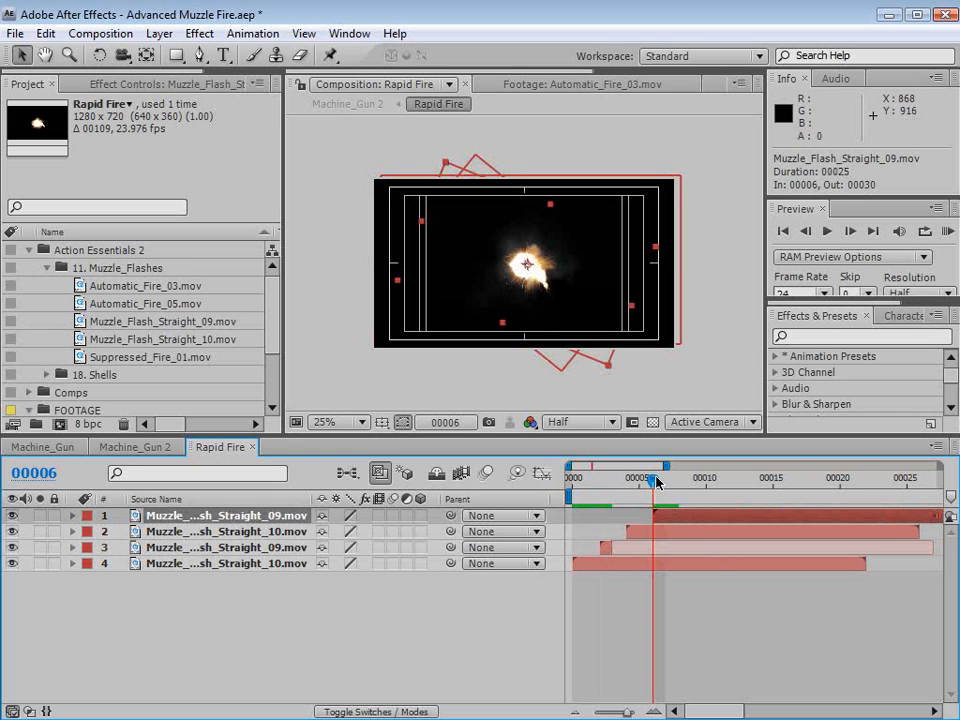
click(677, 609)
drag(653, 481, 670, 588)
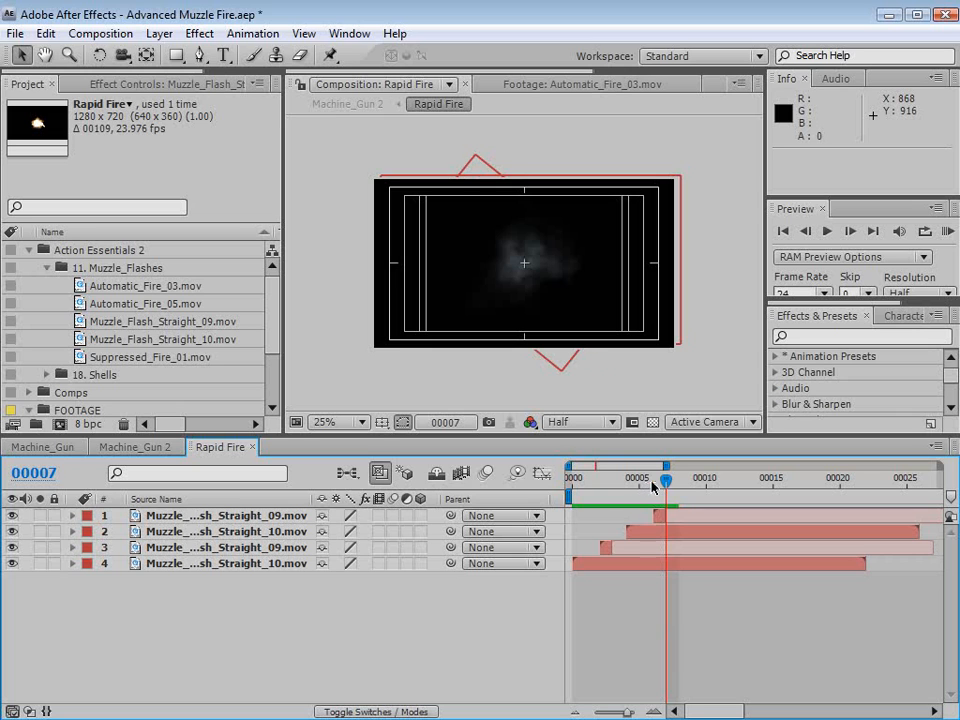
drag(665, 480, 570, 478)
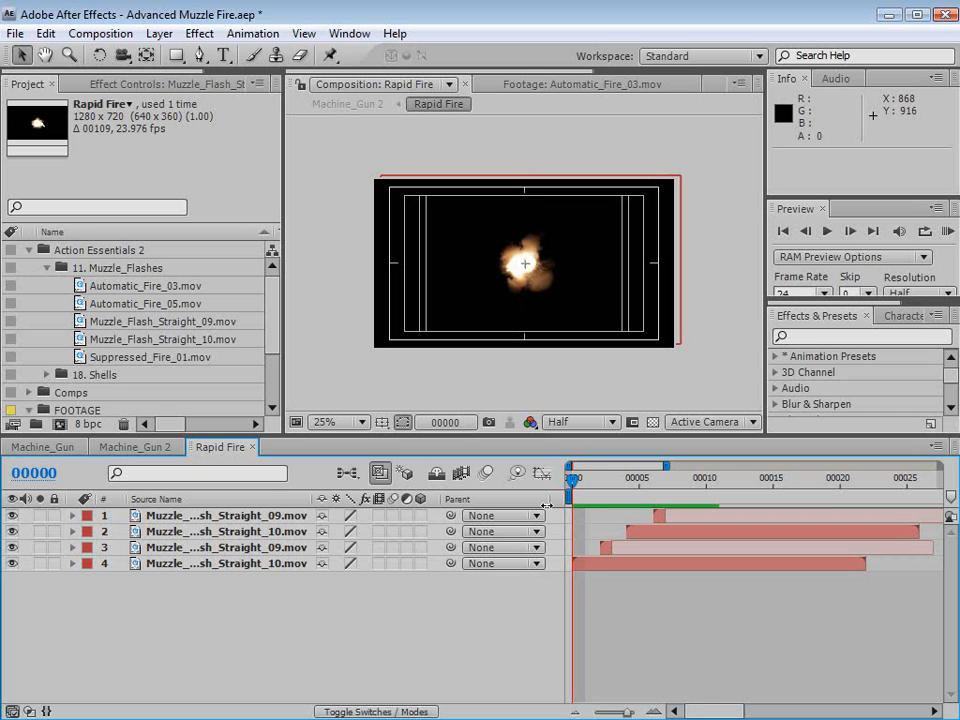
mouse_move(575, 487)
mouse_down()
mouse_move(673, 489)
mouse_move(615, 512)
mouse_move(664, 488)
mouse_move(573, 500)
mouse_up()
- Duplicate all four flash layers, stack the copies above the originals and shift them 8 frames to start at frame 8
key(Home)
key(period)
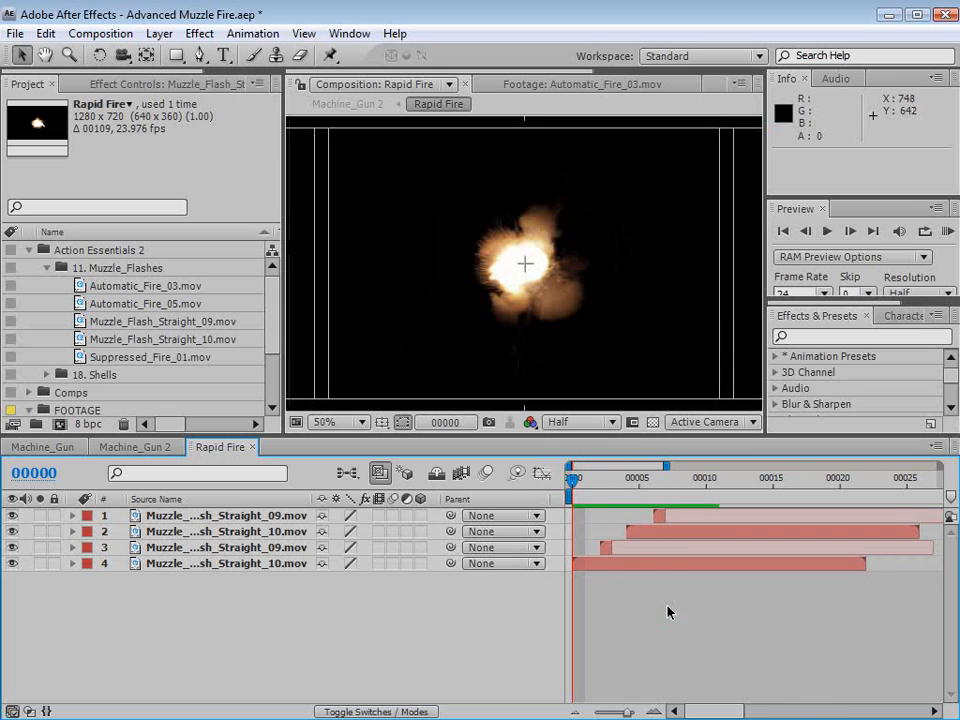
key(minus)
click(204, 561)
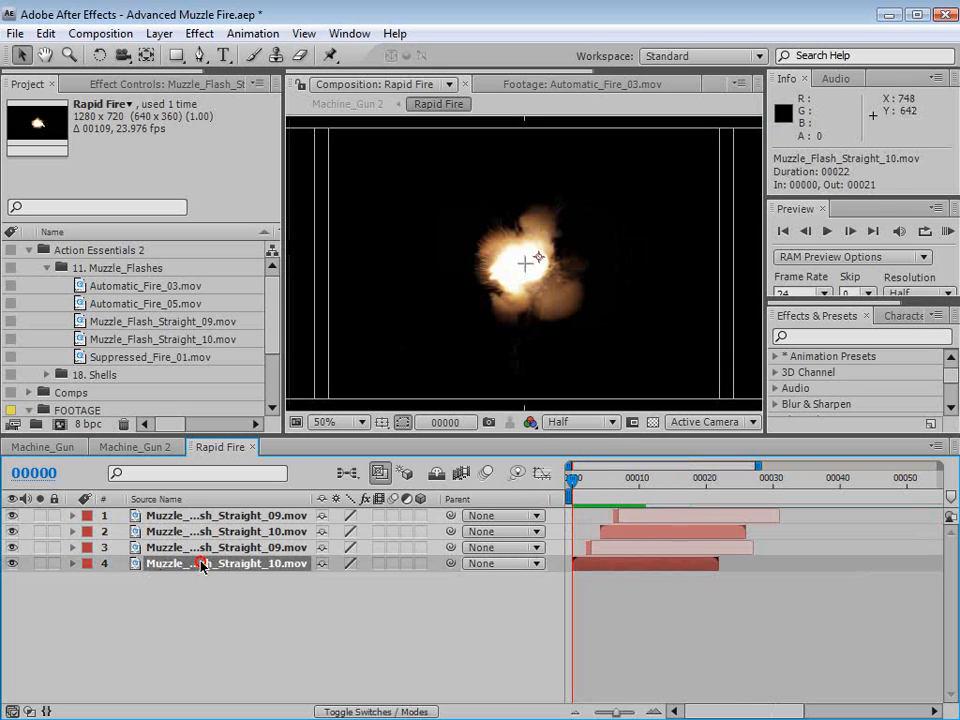
shift+click(206, 514)
click(45, 35)
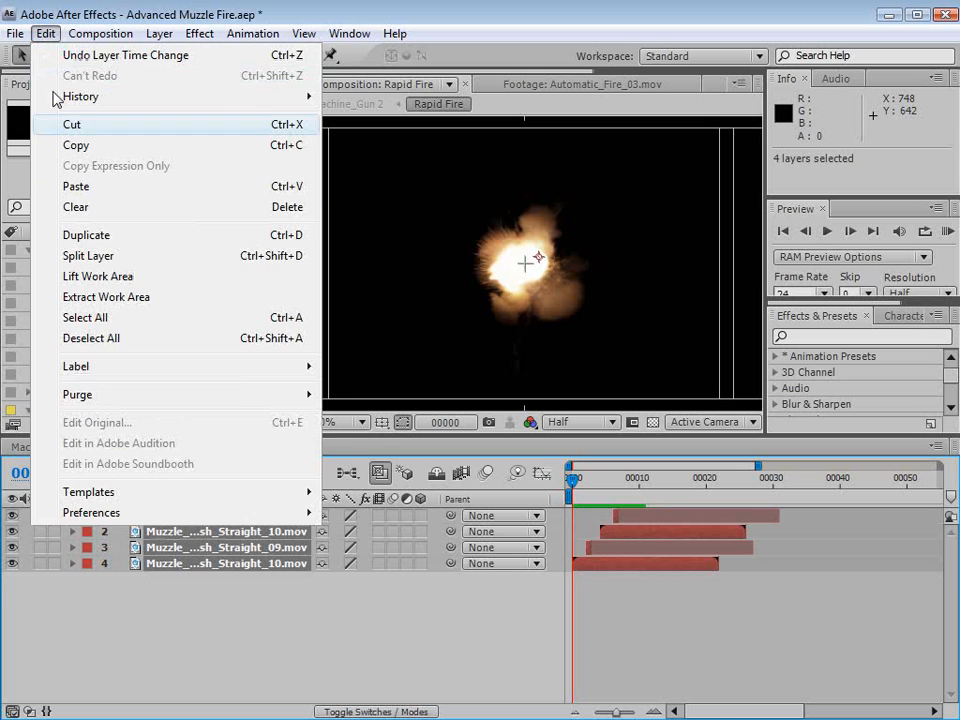
click(95, 237)
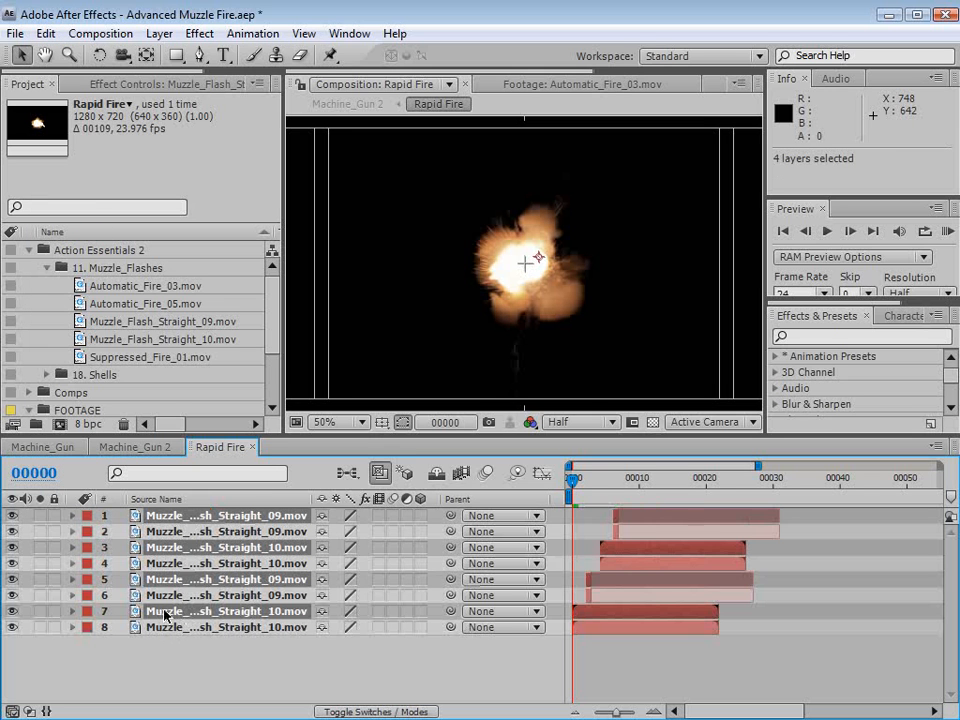
drag(166, 615, 182, 512)
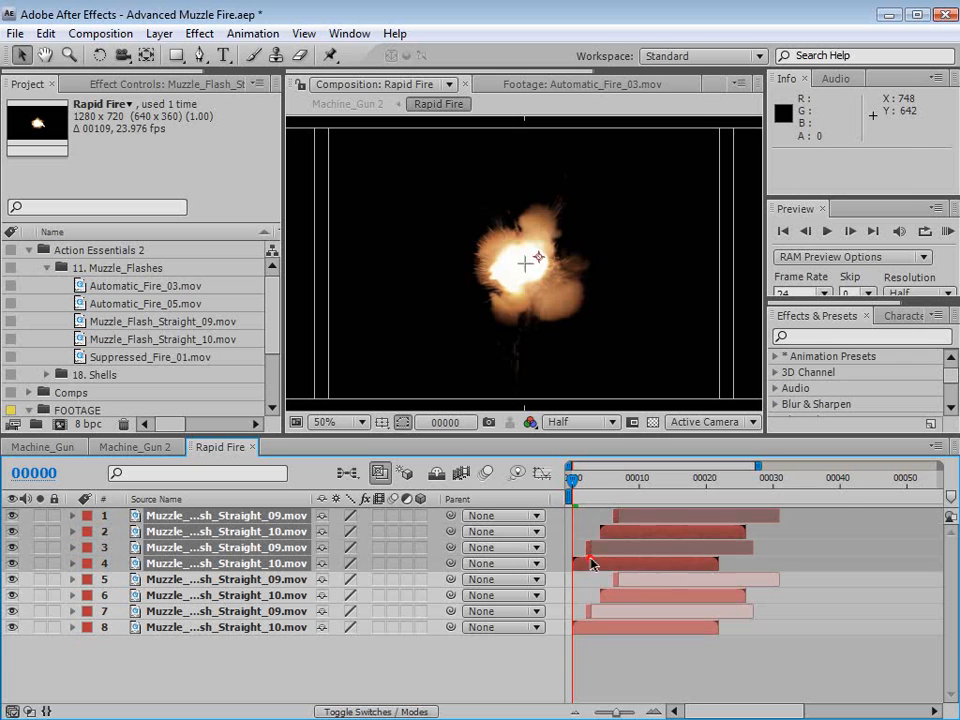
drag(591, 565, 645, 566)
- Duplicate the second set of four flashes, stack the copies on top and shift them another 8 frames to start at frame 16
click(613, 488)
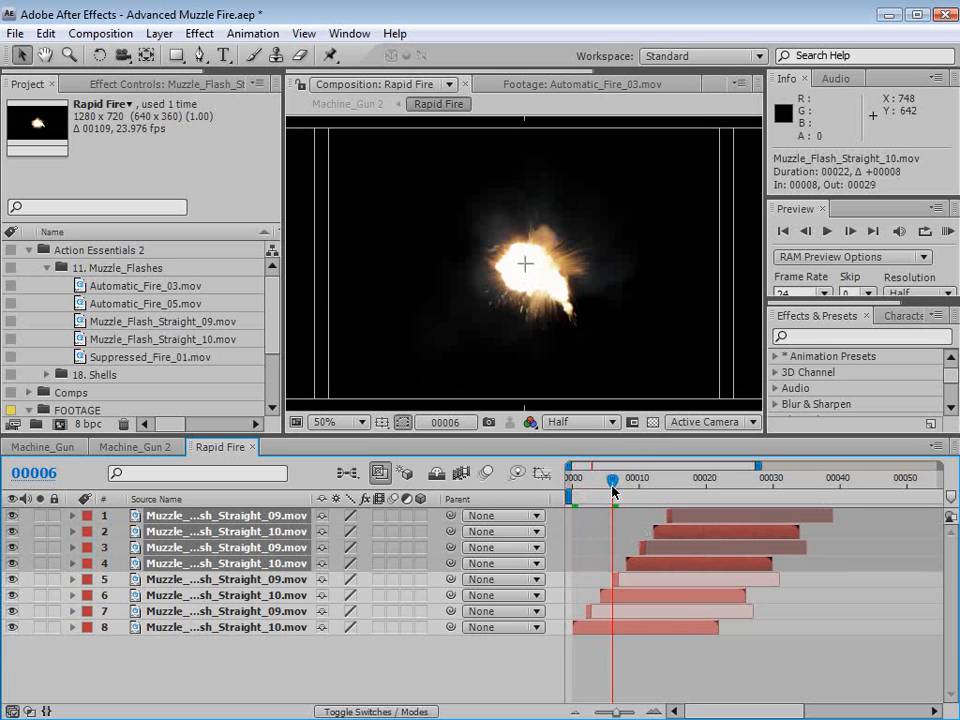
key(Page_Down)
key(Page_Down)
drag(636, 492, 665, 485)
key(ctrl+d)
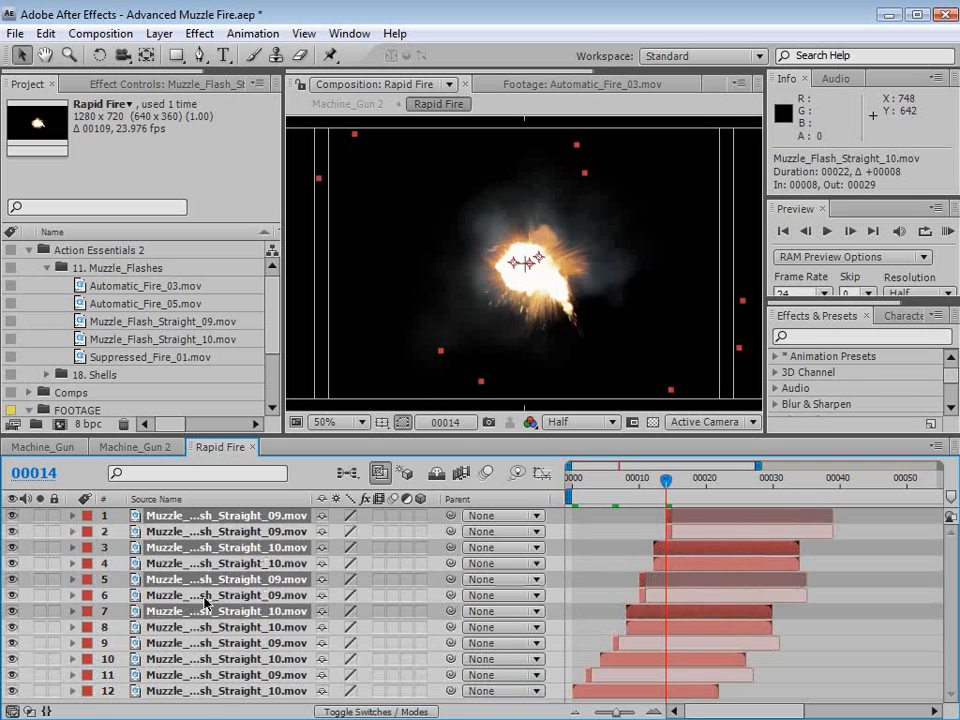
drag(204, 615, 209, 530)
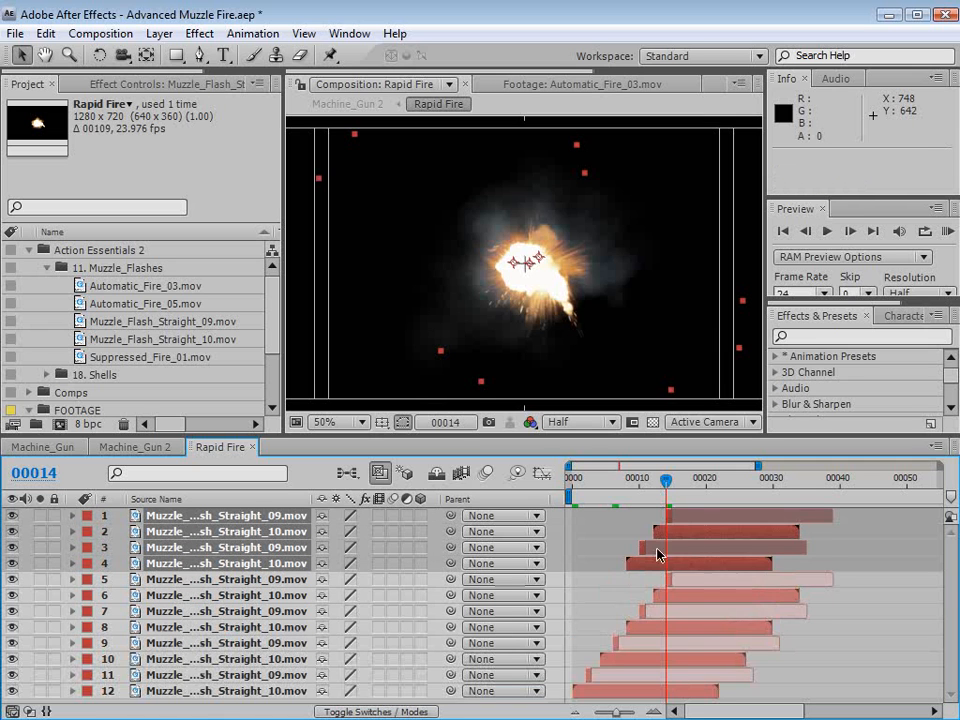
drag(646, 560, 699, 561)
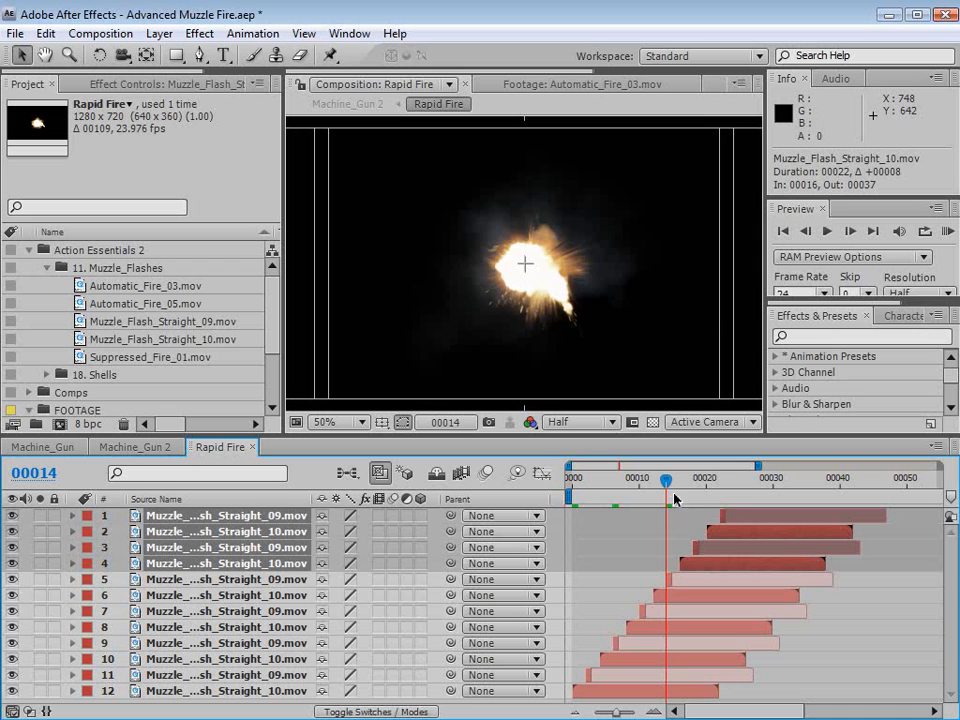
drag(671, 488, 651, 502)
drag(727, 513, 557, 533)
scroll(443, 205, down, 2)
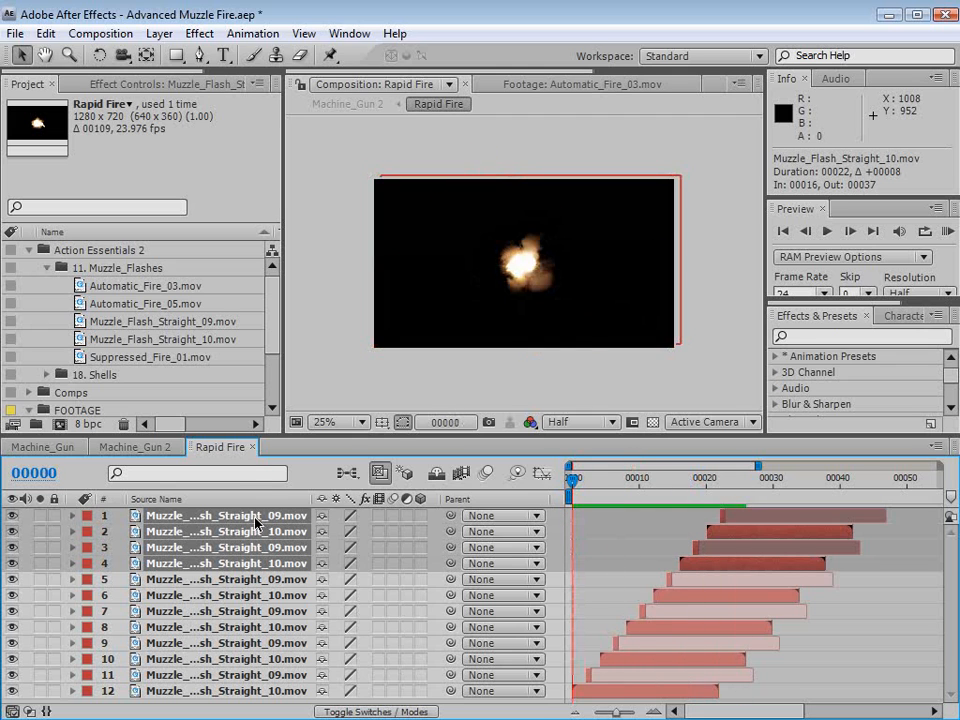
- Close the Rapid Fire composition and, in Machine_Gun 2, shift the Rapid Fire layer to start at frame 14
click(254, 448)
click(186, 516)
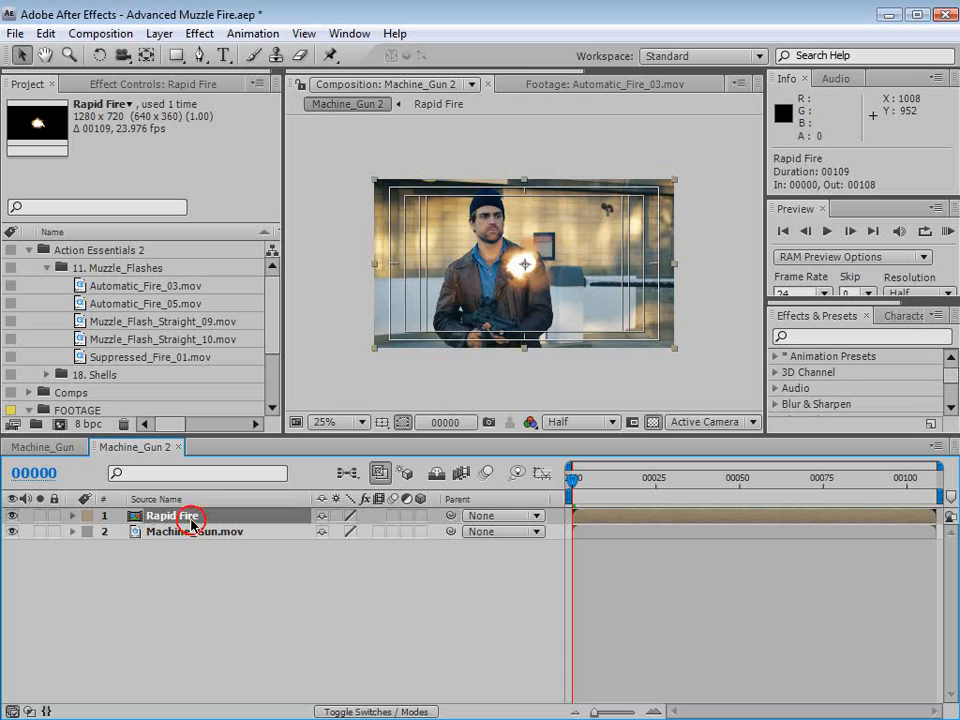
scroll(517, 270, up, 1)
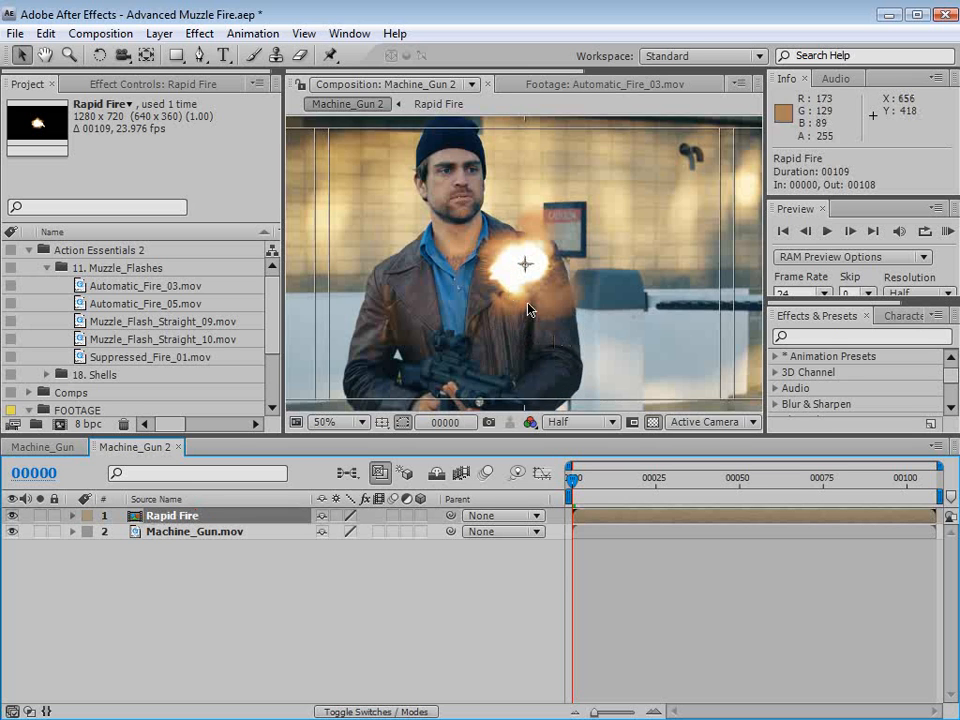
click(580, 422)
click(583, 491)
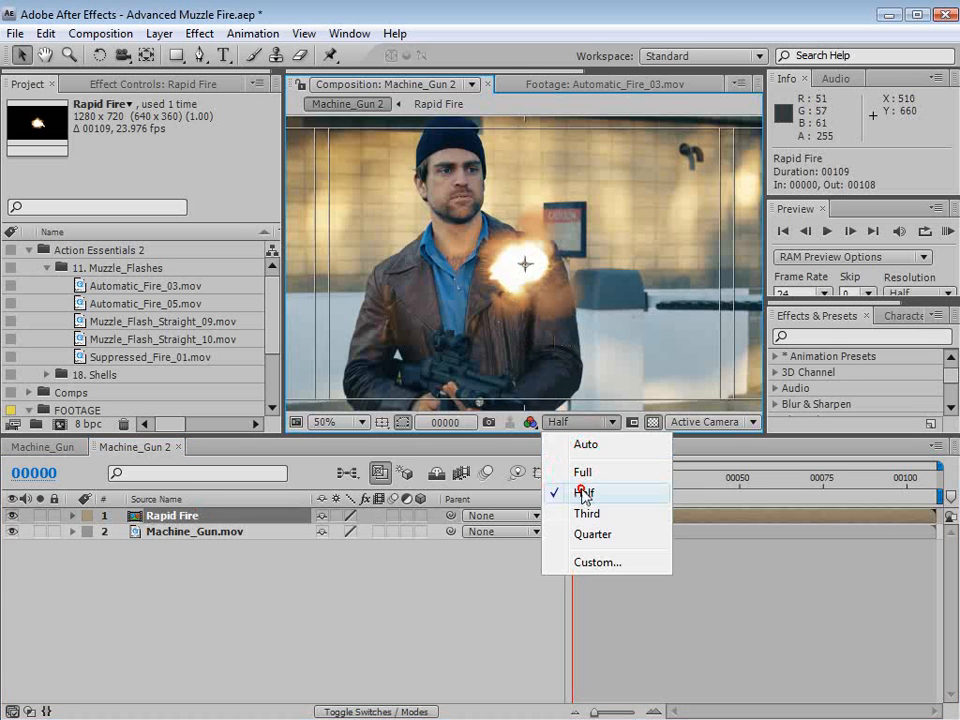
drag(505, 388, 508, 332)
drag(585, 482, 627, 524)
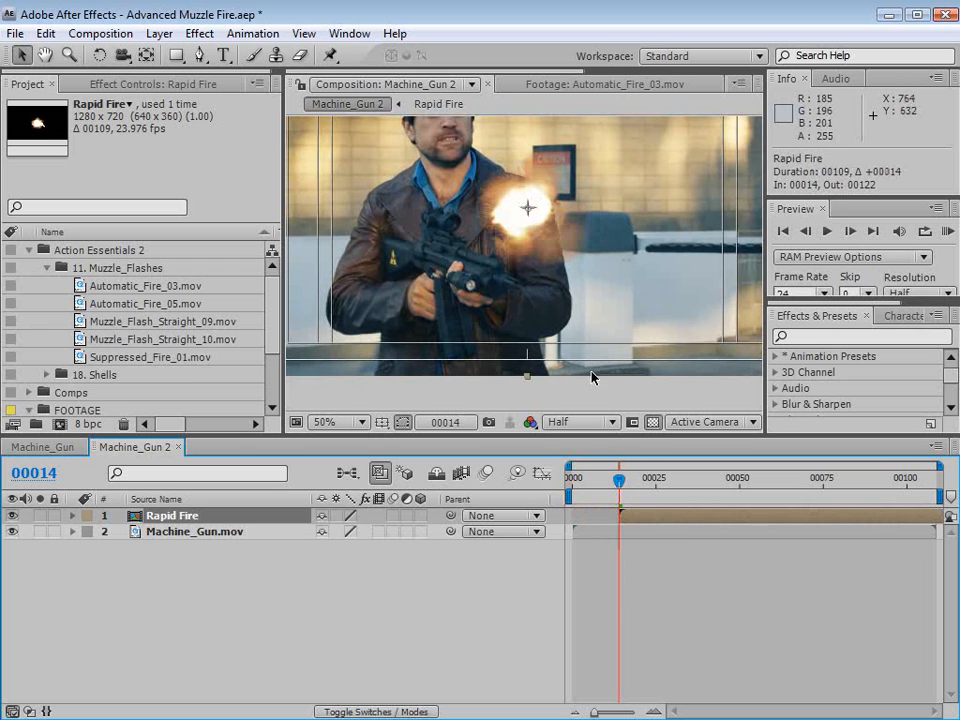
- Shrink the Rapid Fire layer to about half its size and place it over the gun's muzzle at about 632, 520
scroll(548, 377, down, 2)
drag(664, 349, 605, 308)
scroll(605, 308, up, 2)
drag(500, 282, 527, 313)
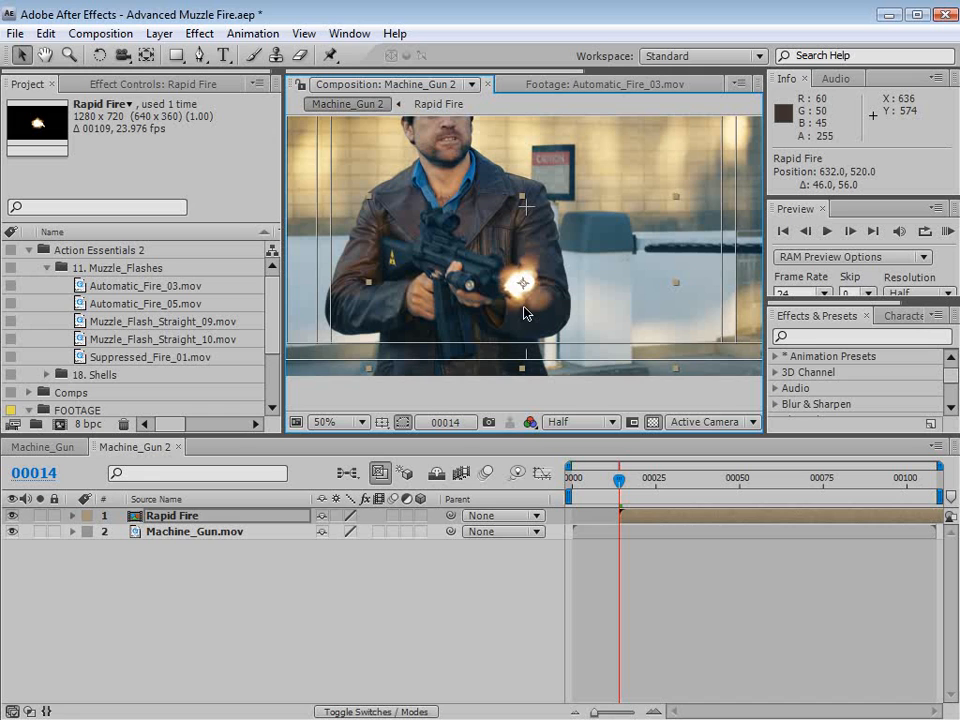
- Lower the Rapid Fire layer's opacity to about 17% and start keyframing its position at frame 14
key(t)
drag(322, 531, 253, 536)
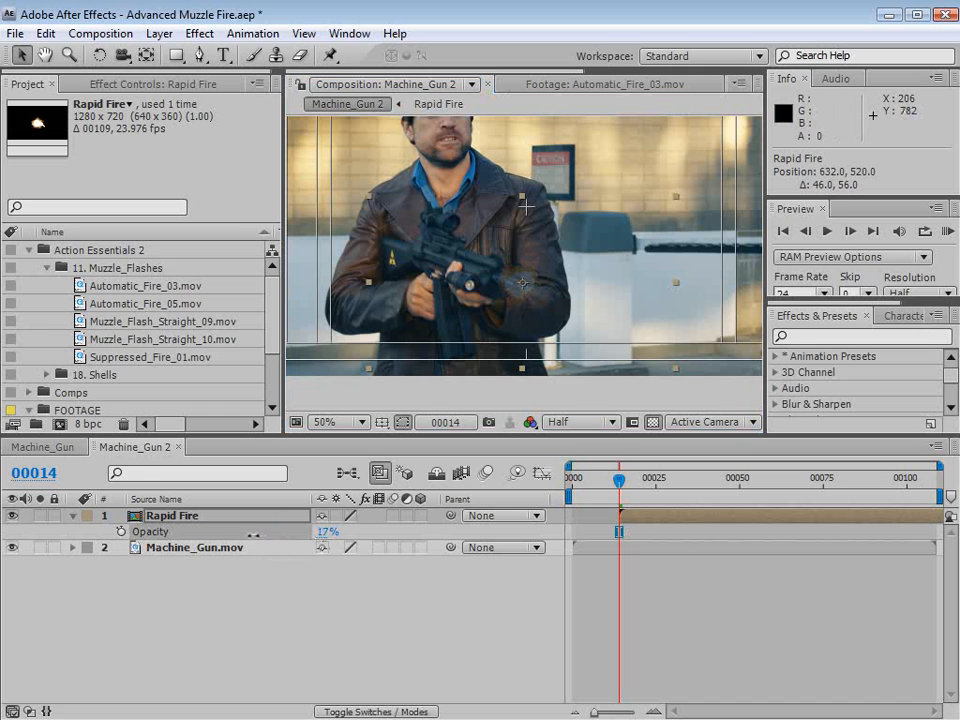
click(155, 517)
click(121, 531)
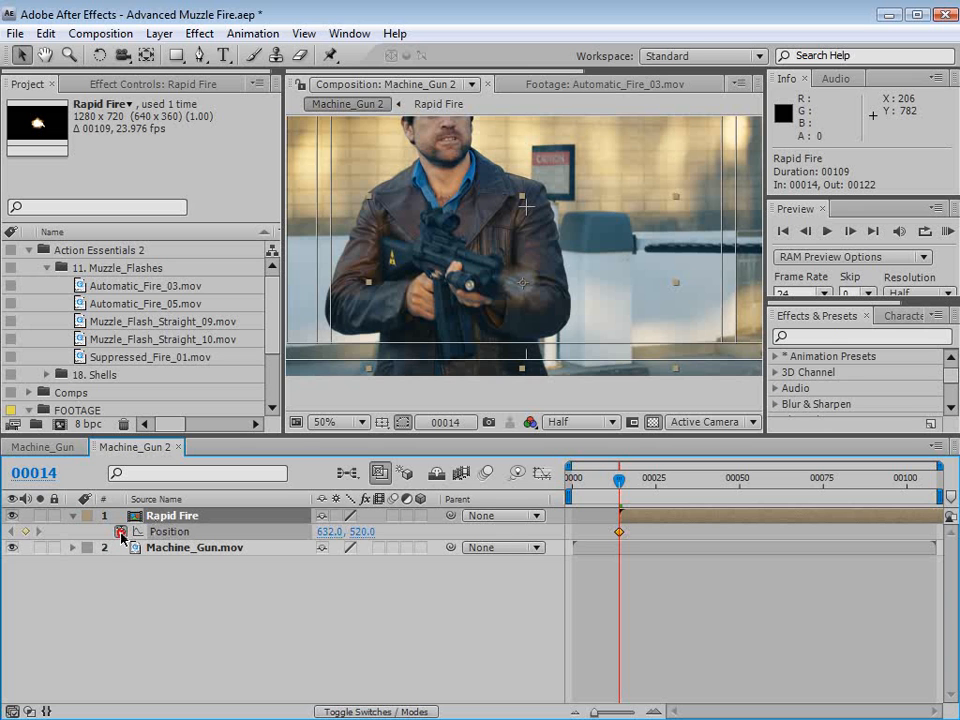
- Step through the footage up to frame 41, repositioning the Rapid Fire layer to keyframe it onto the moving muzzle
key(period)
key(h)
drag(480, 315, 492, 284)
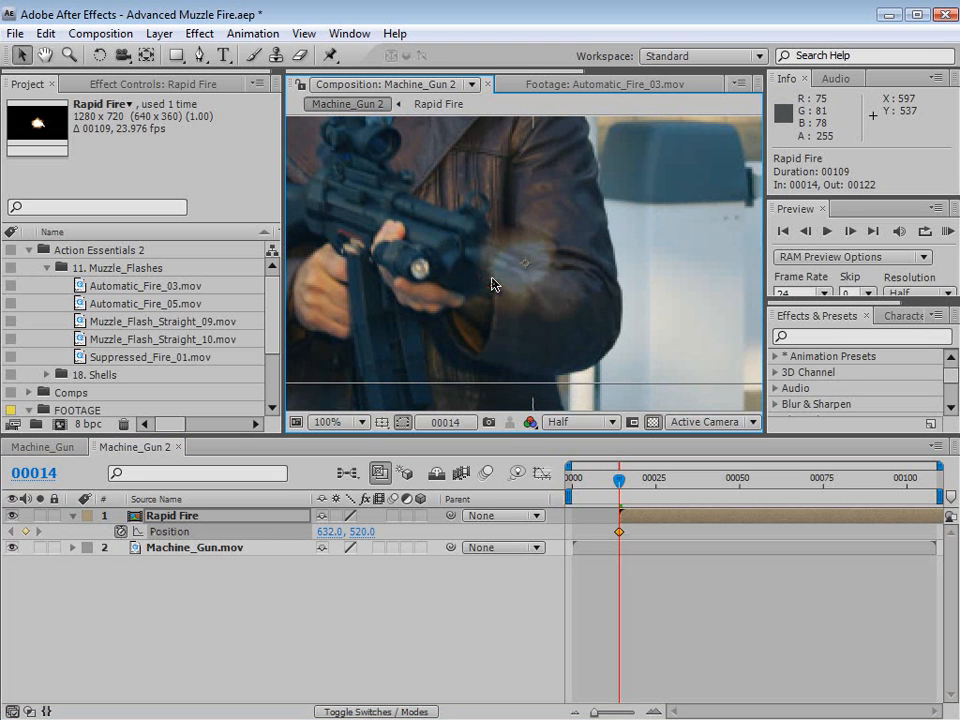
key(Page_Down)
key(Page_Down)
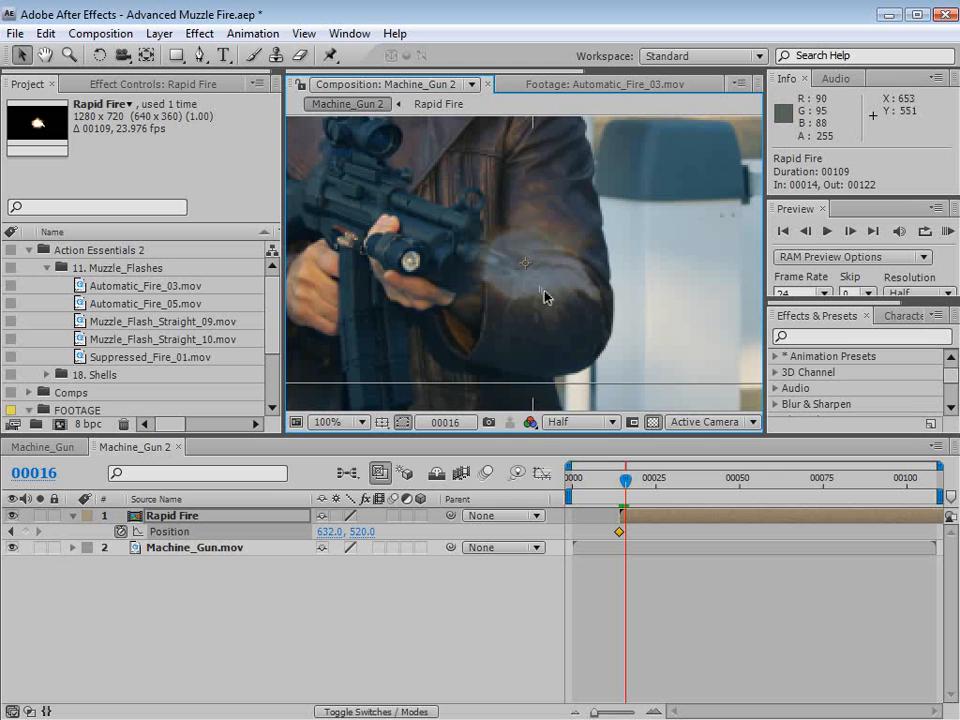
mouse_move(546, 296)
mouse_down()
mouse_move(529, 298)
mouse_move(540, 274)
mouse_move(541, 285)
mouse_move(570, 253)
mouse_move(561, 255)
mouse_move(559, 194)
mouse_move(552, 257)
mouse_move(523, 281)
mouse_move(536, 284)
mouse_move(524, 297)
mouse_move(556, 305)
mouse_up()
key(Page_Down)
key(Page_Down)
key(Page_Down)
key(Page_Down)
key(Page_Down)
key(Page_Down)
key(Page_Down)
key(Page_Down)
scroll(559, 194, down, 1)
key(space)
key(Page_Down)
key(Page_Down)
key(Page_Down)
key(Page_Down)
key(Page_Down)
key(Page_Down)
key(Page_Down)
key(Page_Down)
key(Page_Down)
key(Page_Down)
key(Page_Down)
key(Page_Down)
key(Page_Down)
key(Page_Down)
key(Page_Down)
key(Page_Down)
key(Page_Down)
- Go back to frame 24 and restore the Rapid Fire layer's opacity to 100%
click(708, 512)
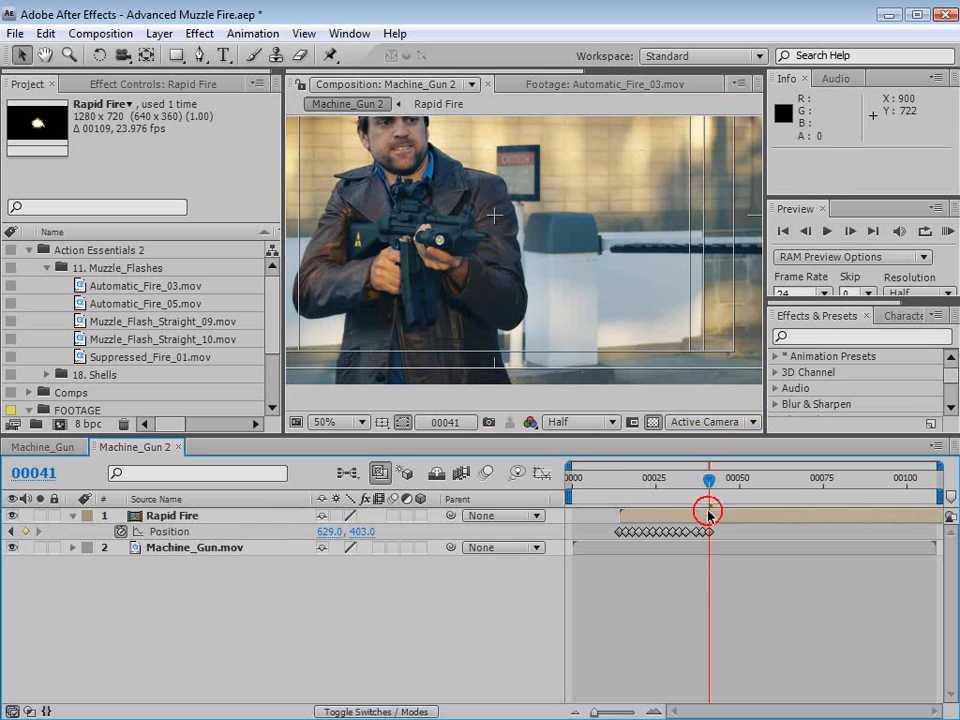
drag(708, 512, 655, 488)
click(167, 518)
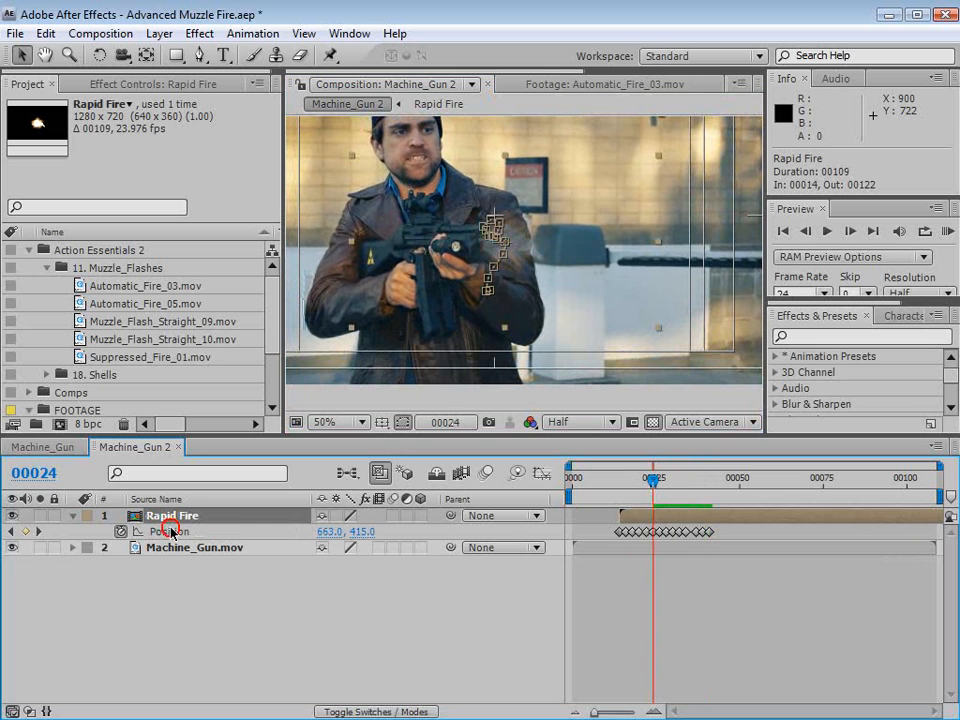
key(t)
drag(326, 532, 390, 531)
click(669, 610)
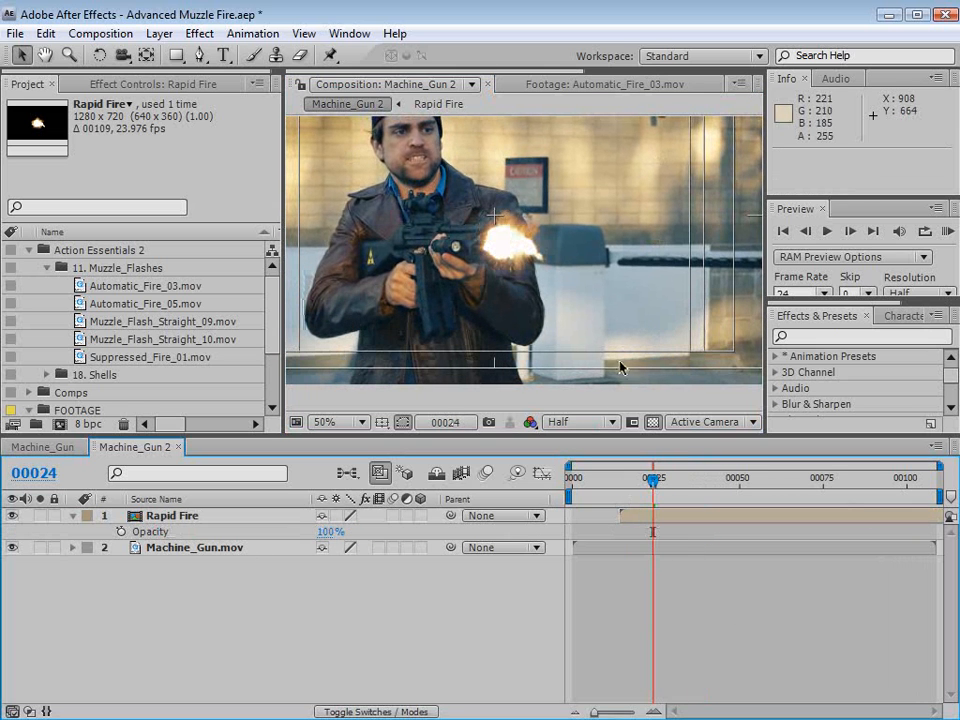
- Set the Rapid Fire layer's blending mode to Add
key(h)
drag(516, 321, 508, 368)
key(v)
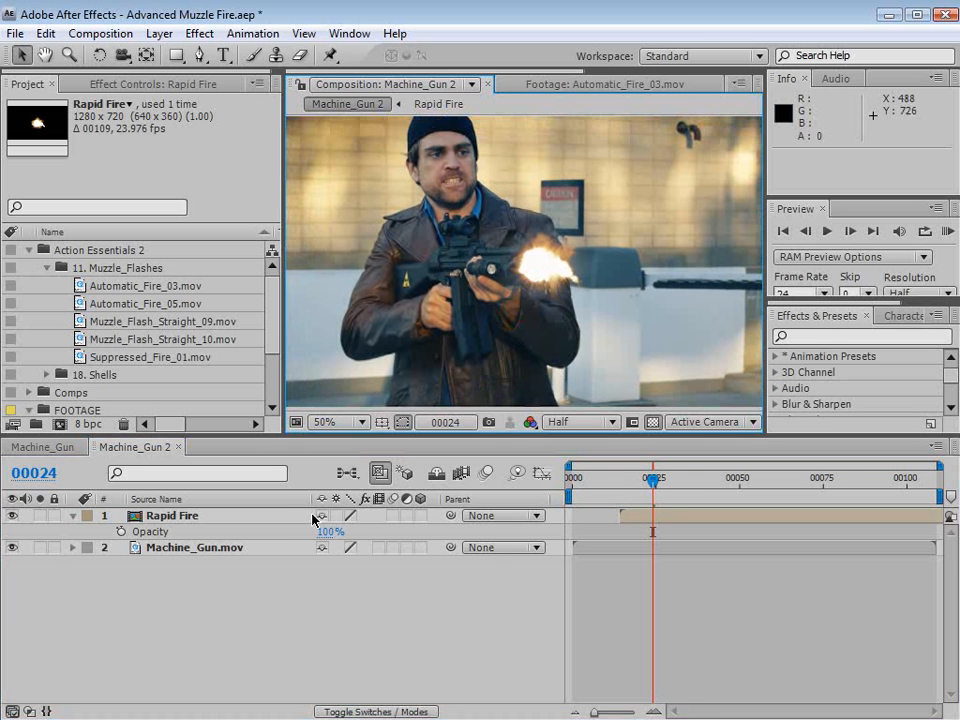
key(F4)
click(346, 515)
click(345, 700)
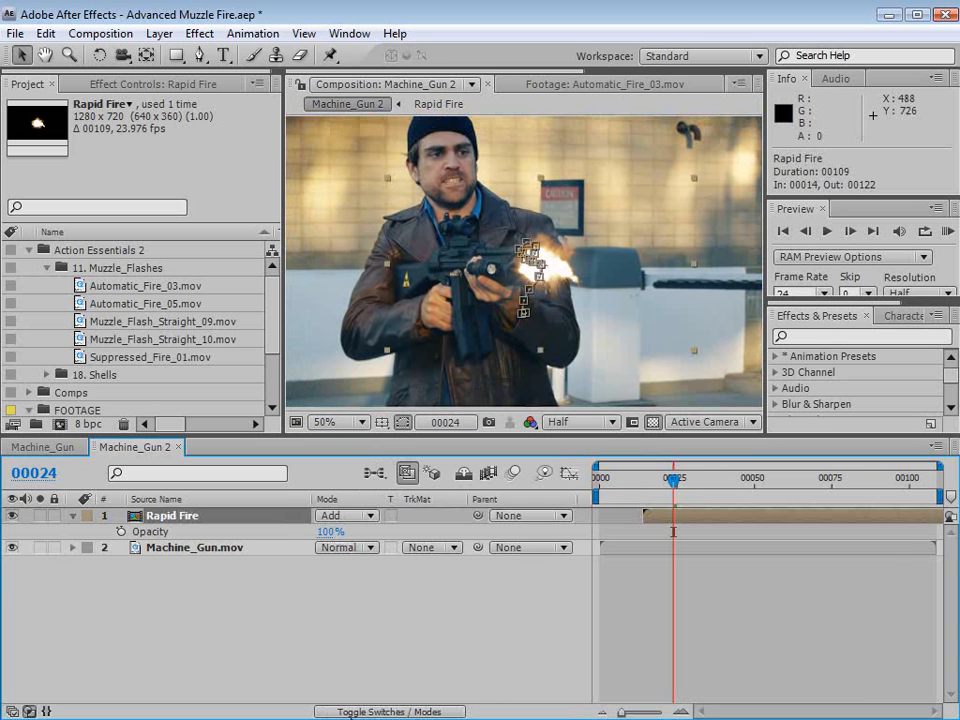
- Apply a Glow effect to the Rapid Fire layer
click(214, 518)
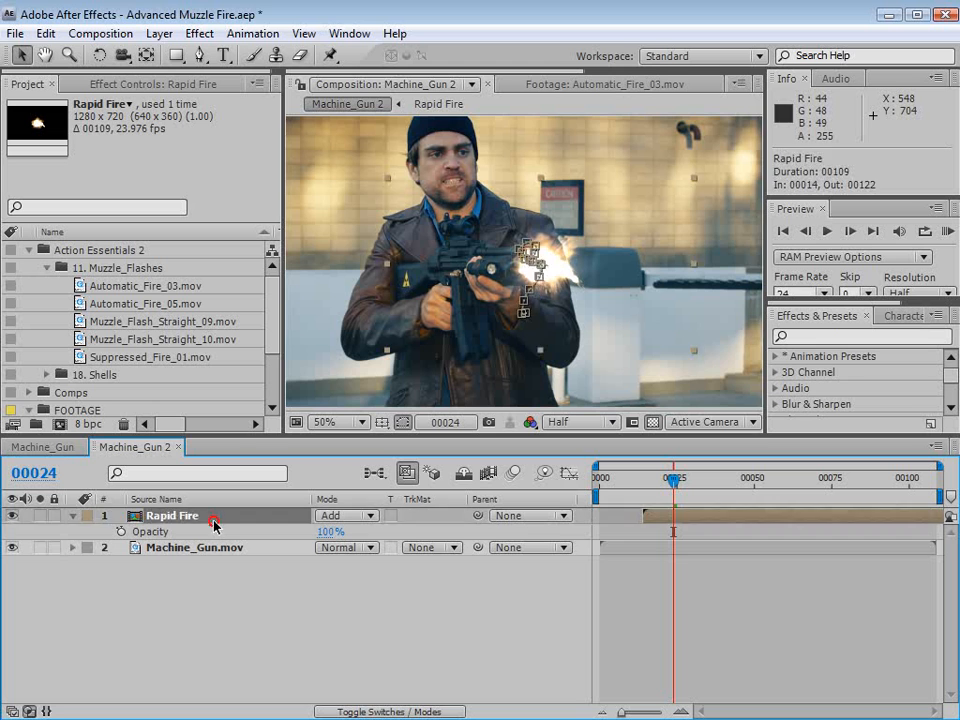
click(531, 321)
click(192, 516)
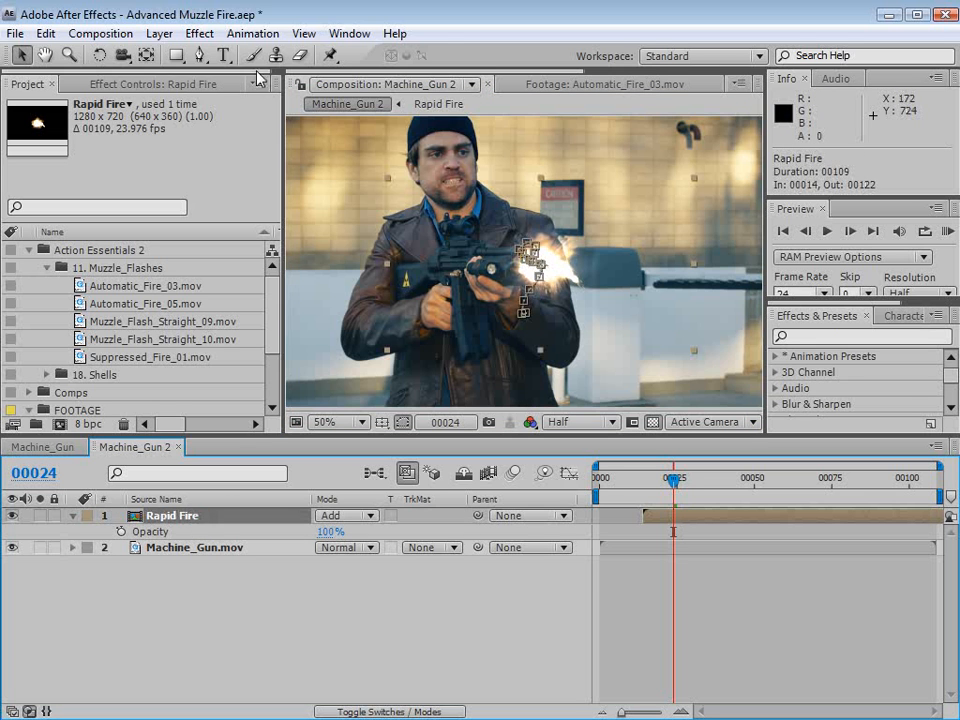
click(199, 34)
click(414, 641)
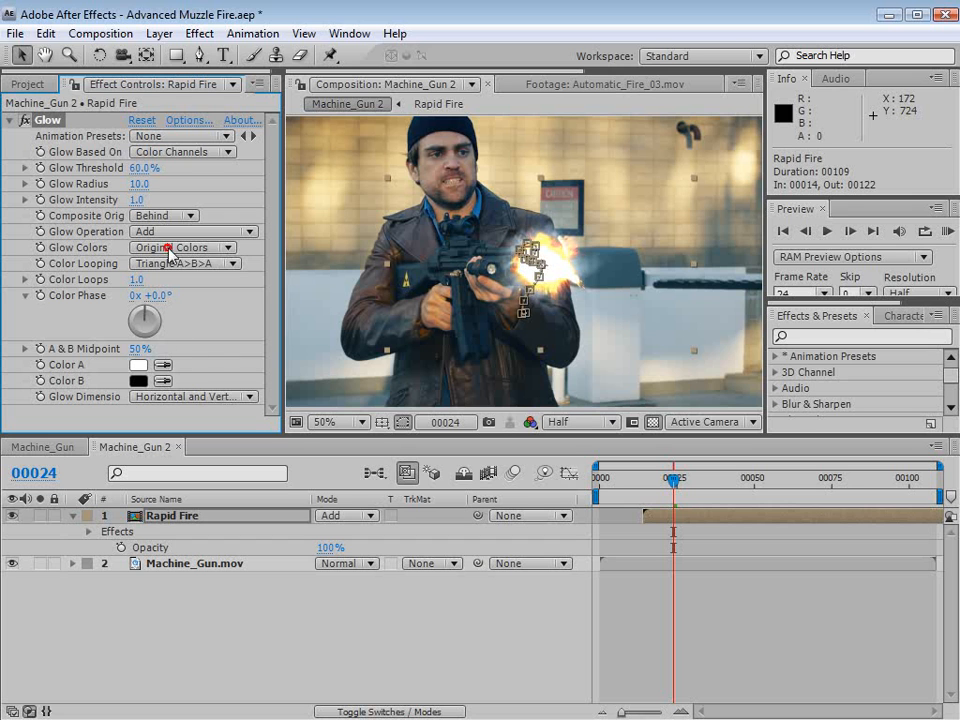
- Set the Glow Colors to A & B Colors and make Color A a light orange
click(168, 248)
click(168, 222)
click(145, 373)
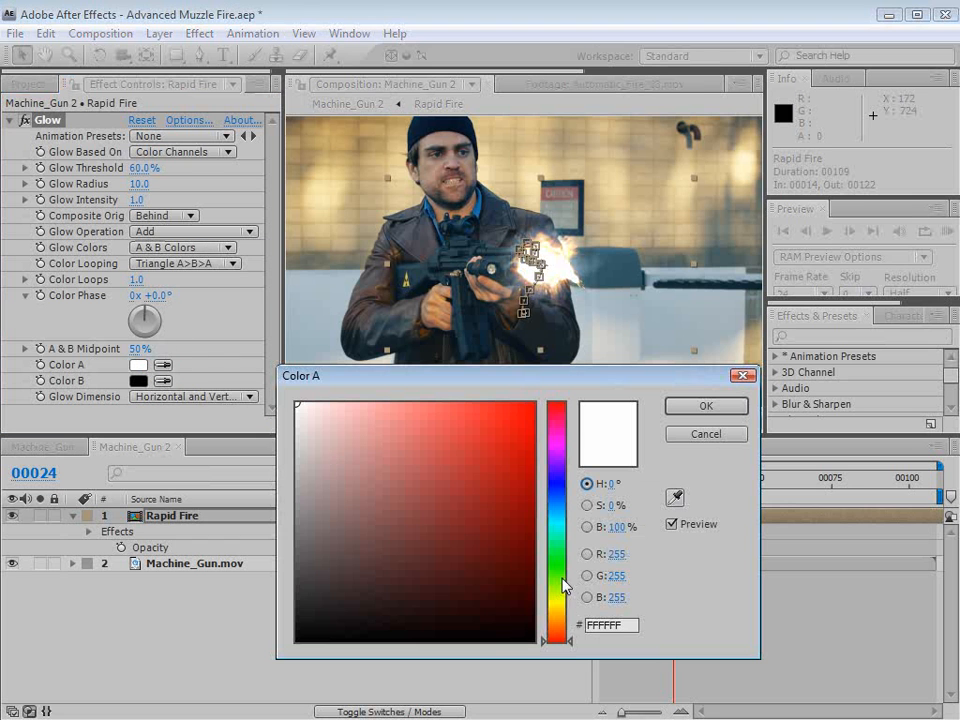
drag(558, 606, 556, 621)
click(489, 427)
click(680, 407)
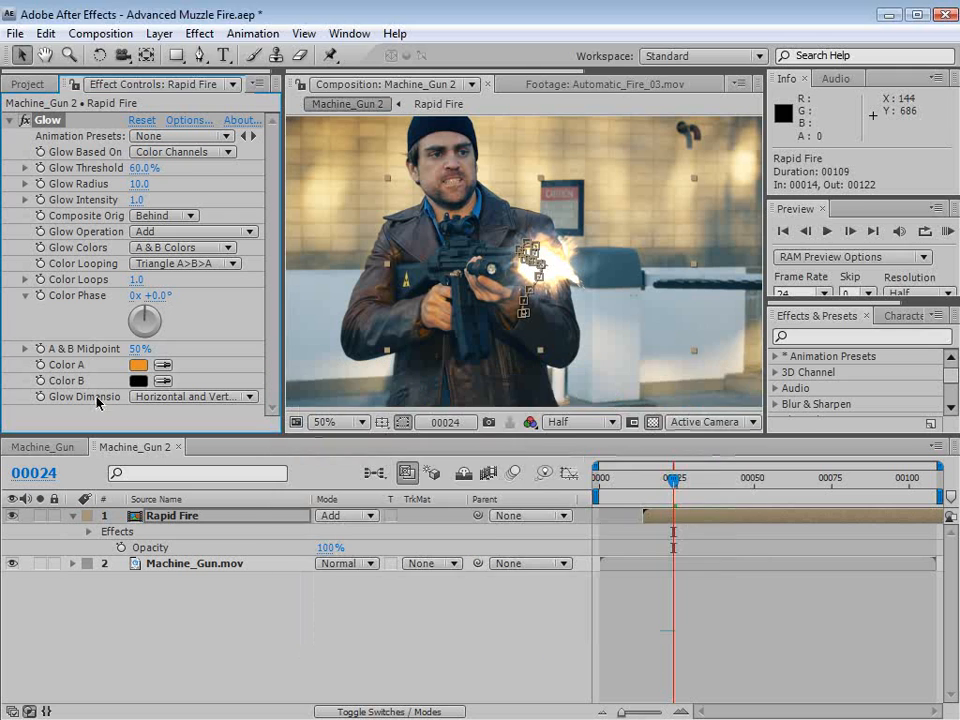
- Set the Glow's Color B to a darker orange and check the flash without its layer outline
click(140, 381)
click(555, 622)
drag(506, 431, 531, 459)
click(700, 408)
click(476, 546)
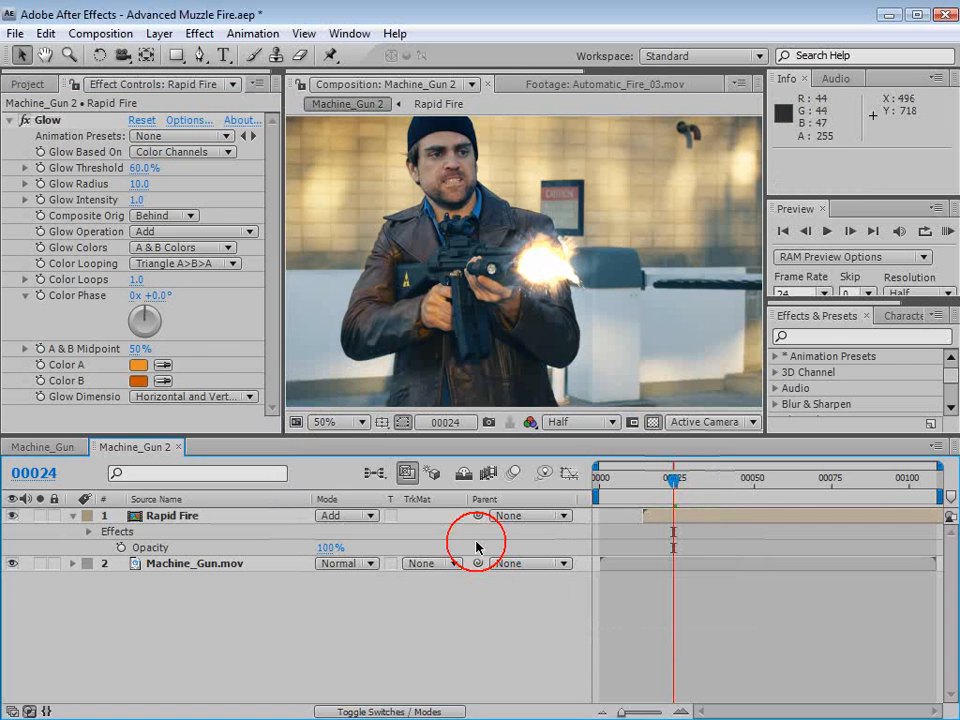
key(grave)
key(grave)
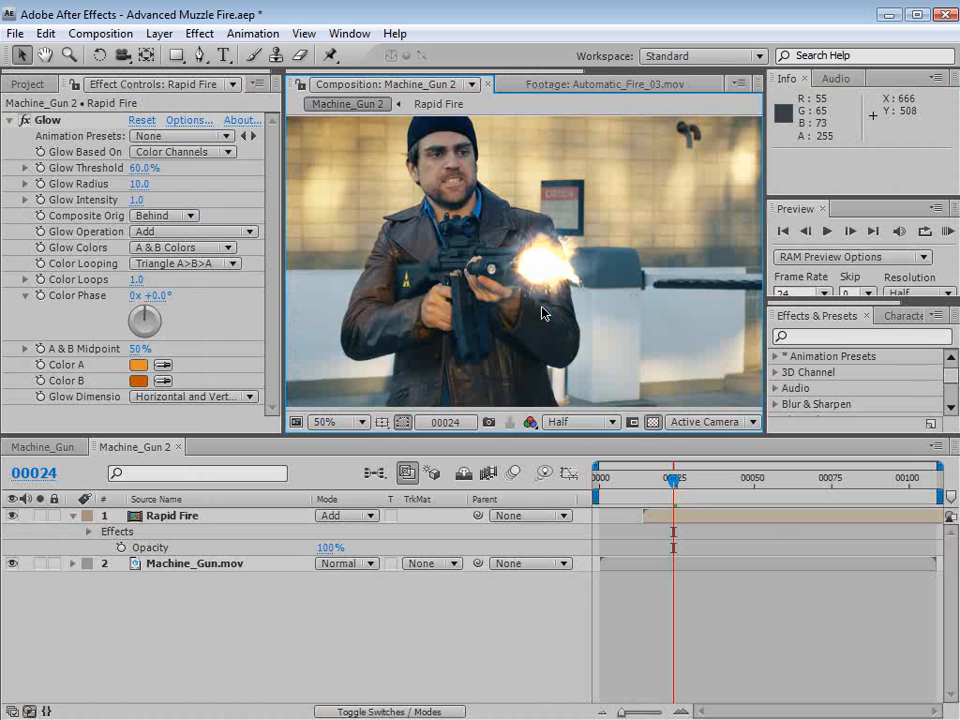
- Apply a Tint effect to the Rapid Fire layer with Amount to Tint at 41%, and scrub through the flashes
click(184, 516)
click(199, 33)
mouse_move(225, 208)
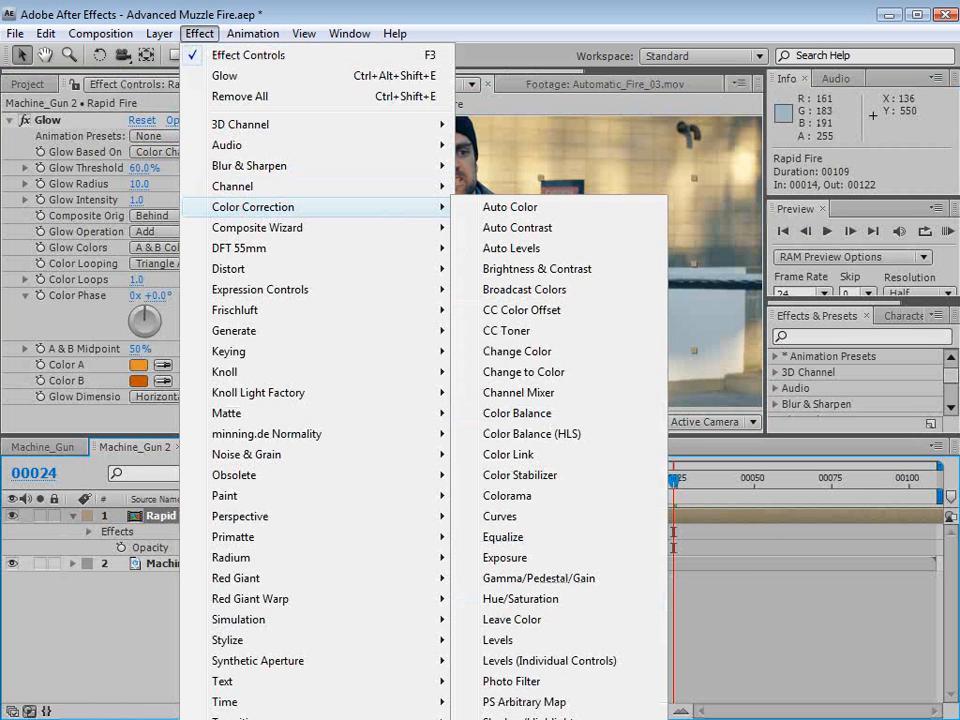
click(540, 712)
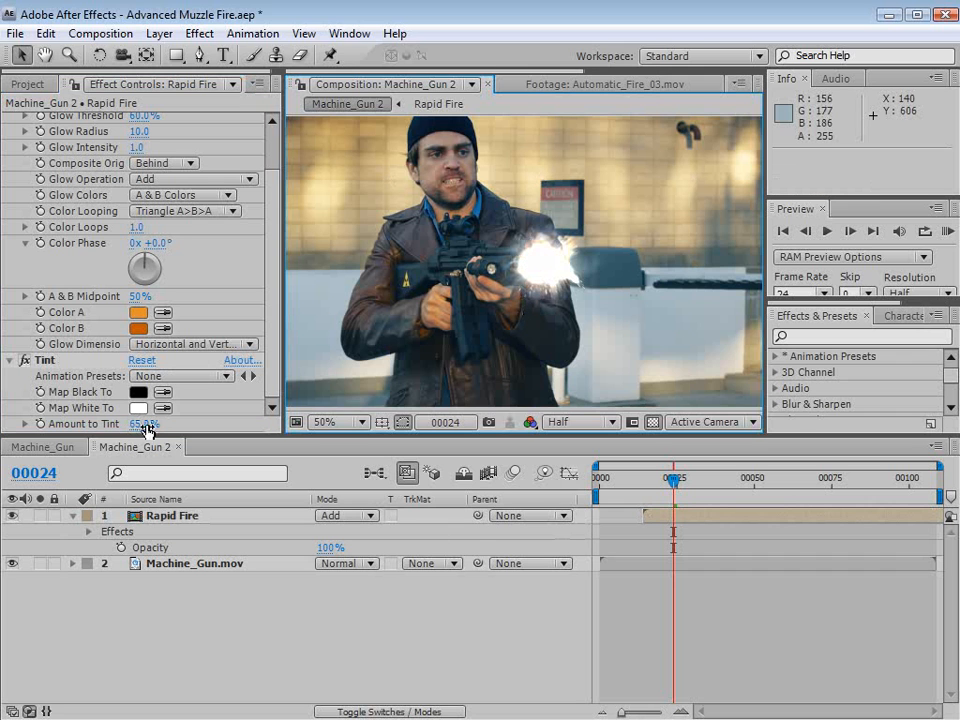
drag(147, 428, 124, 420)
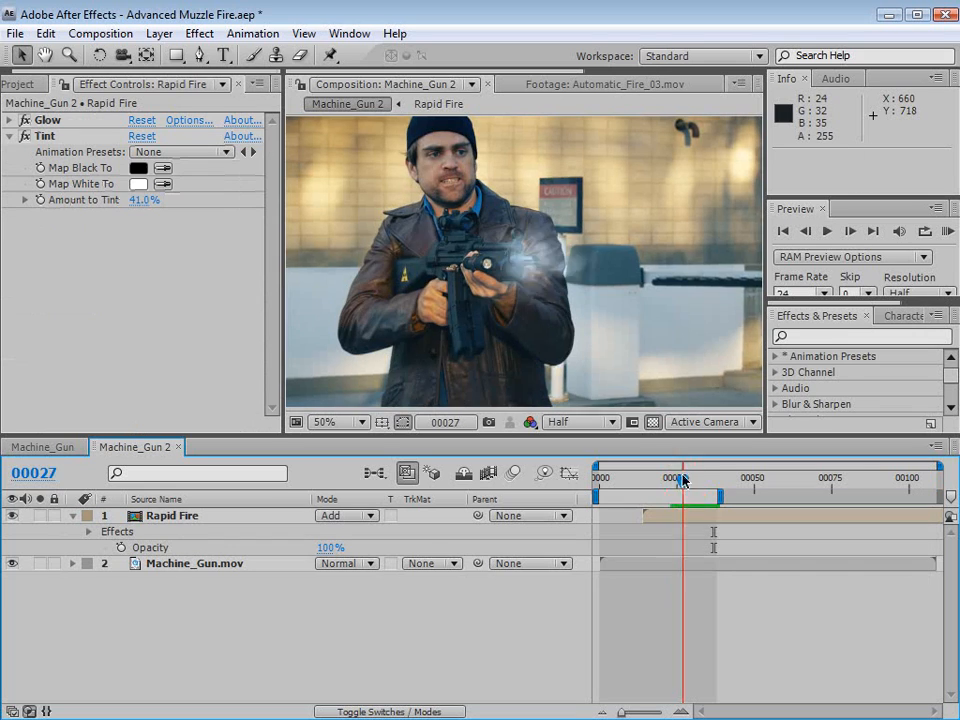
drag(683, 481, 652, 500)
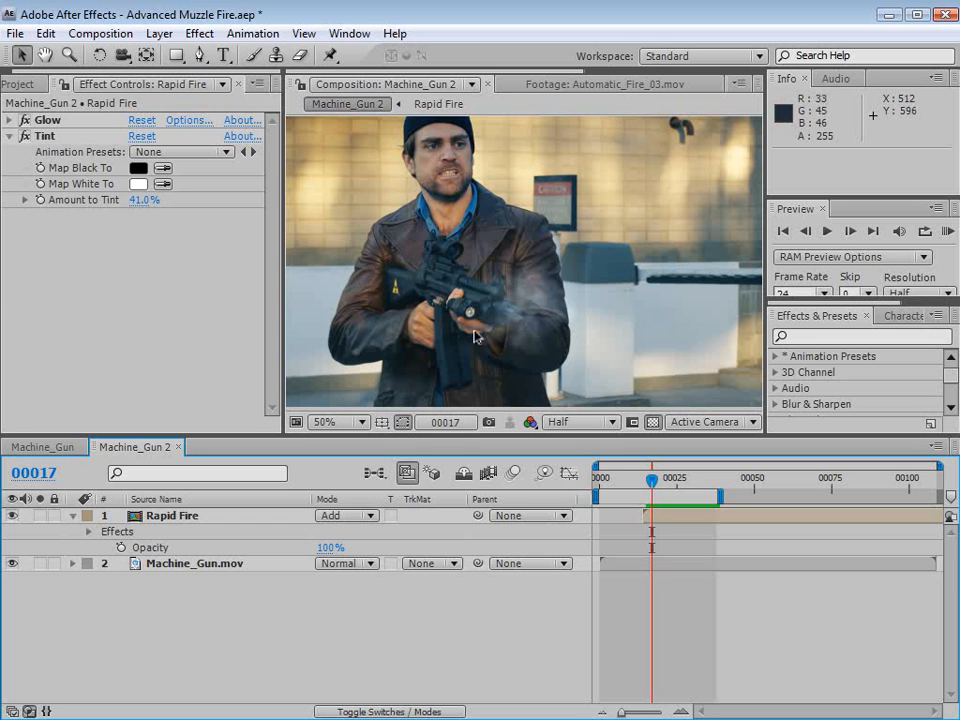
drag(650, 488, 678, 490)
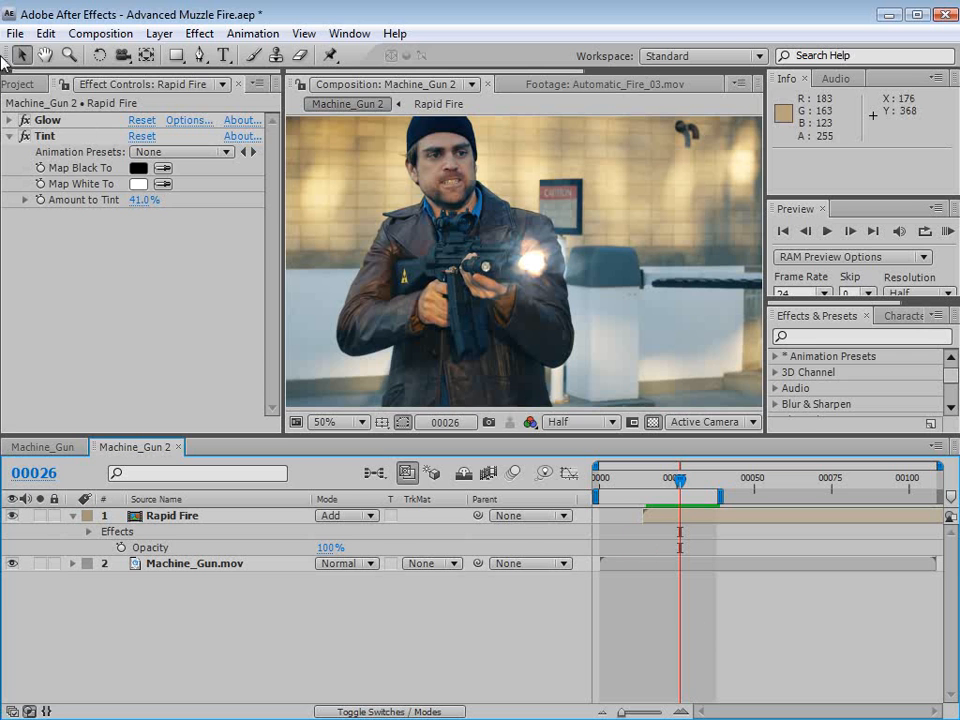
- Examine the 45Cal_01.mov and 45Cal_02.mov clips in the 18. Shells folder
click(22, 84)
click(48, 268)
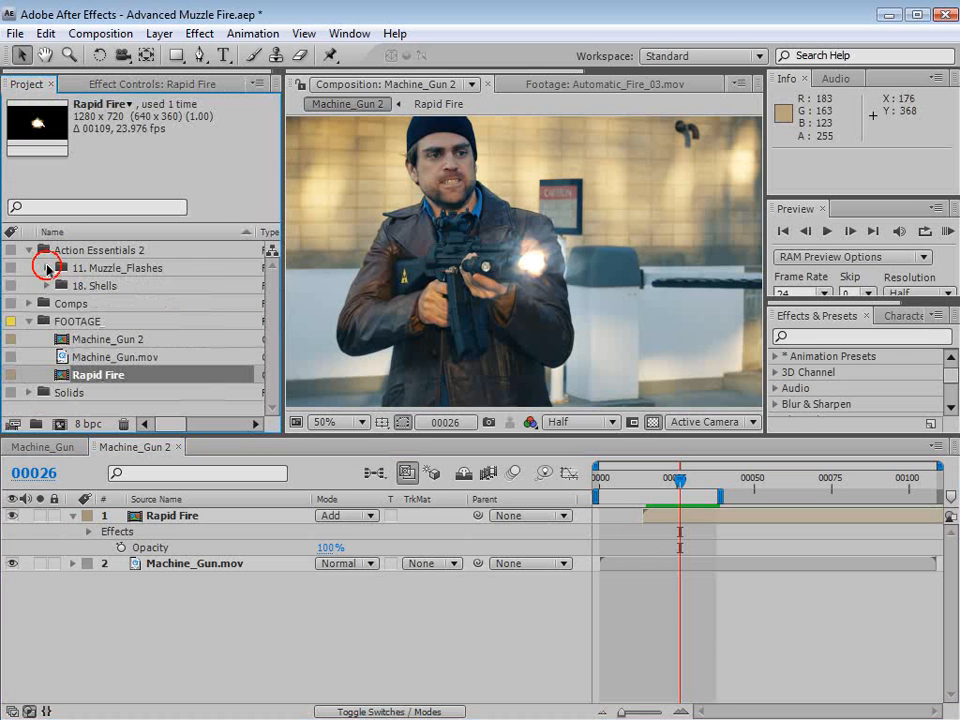
click(45, 286)
click(95, 304)
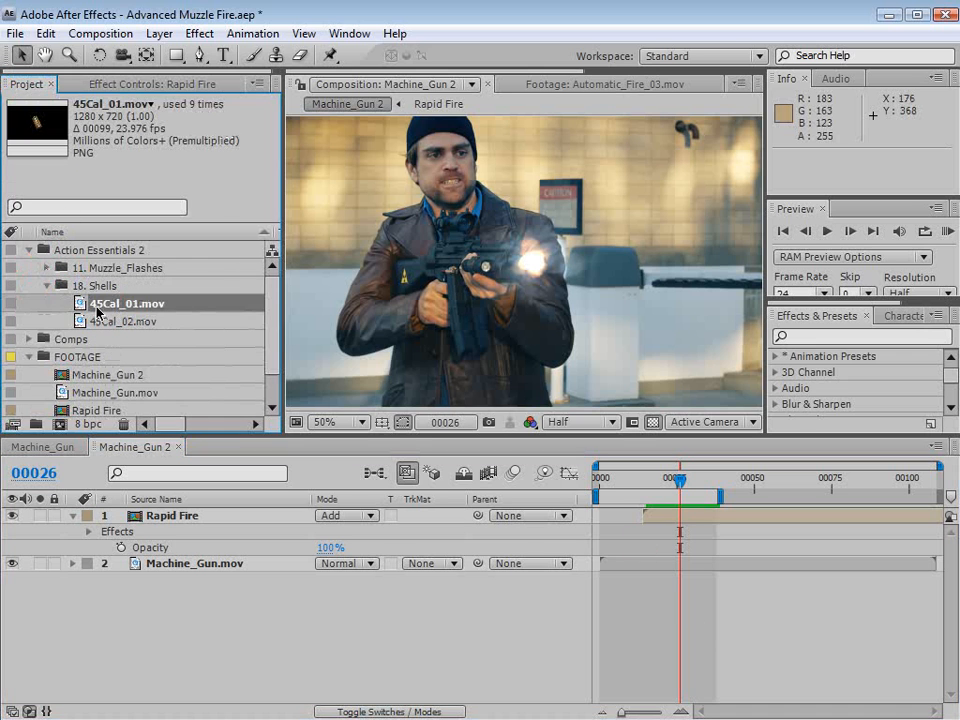
double_click(80, 302)
drag(382, 381, 413, 381)
click(117, 322)
double_click(117, 322)
click(90, 303)
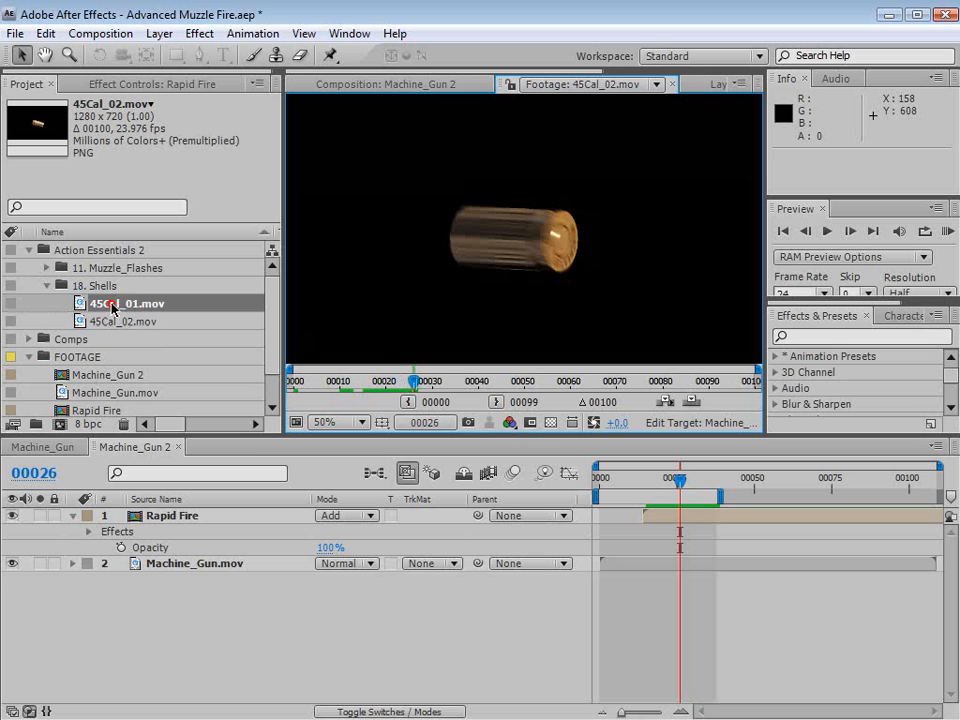
double_click(90, 303)
click(292, 88)
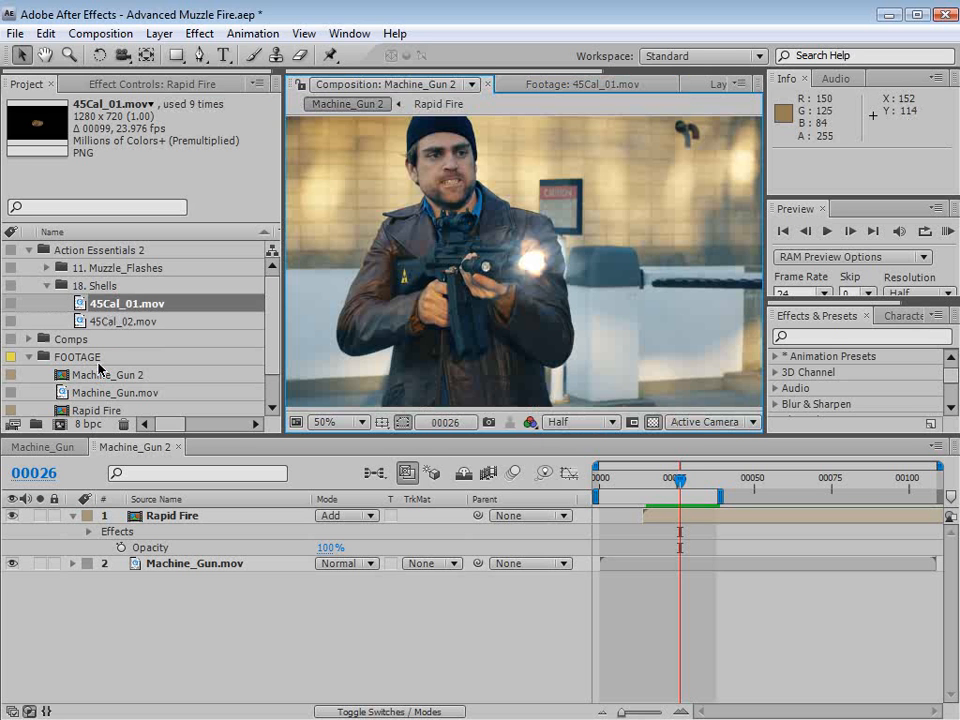
- Add 45Cal_01.mov to the Machine_Gun 2 composition above the Rapid Fire layer
drag(110, 308, 480, 276)
scroll(493, 317, down, 1)
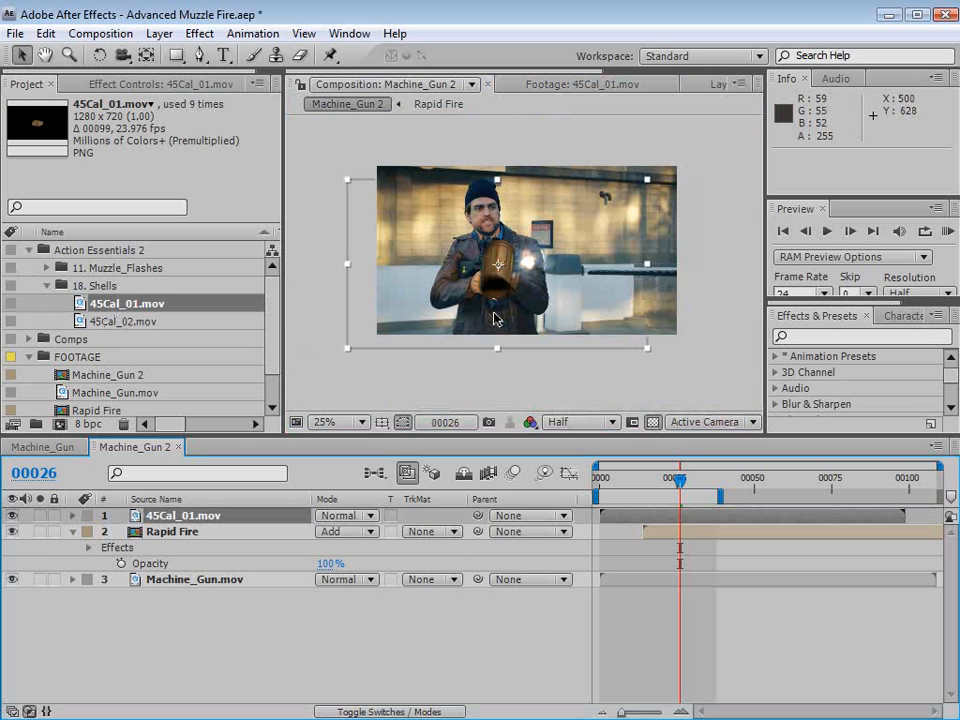
scroll(495, 320, up, 1)
key(grave)
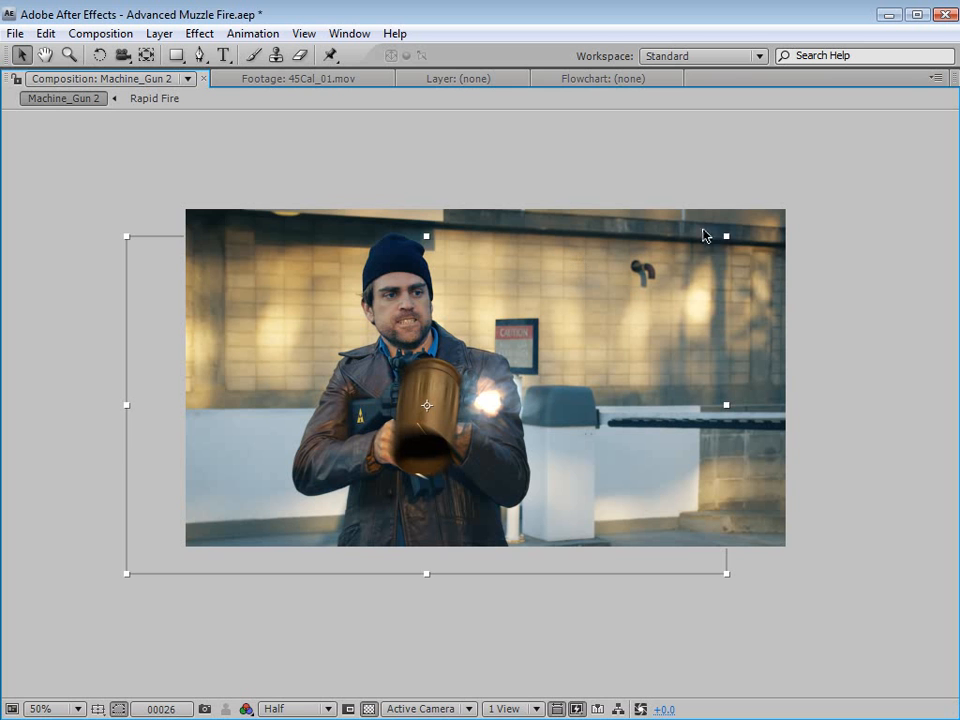
- Shrink the 45Cal_01.mov shell to a realistic casing size and place it over the gun's receiver
drag(726, 240, 466, 380)
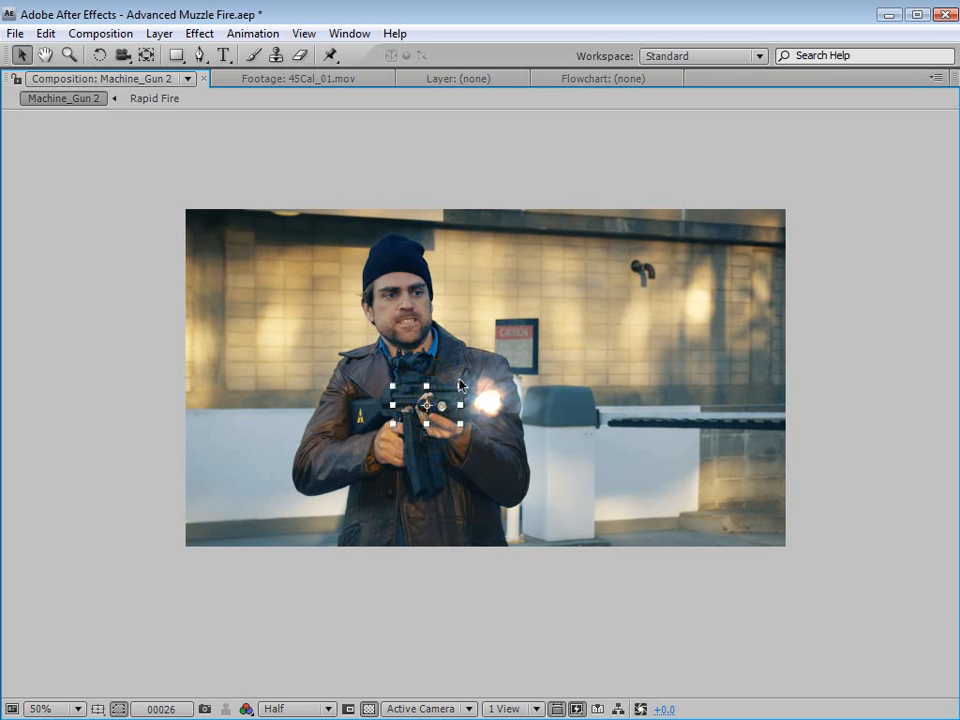
scroll(460, 385, up, 4)
drag(316, 466, 588, 480)
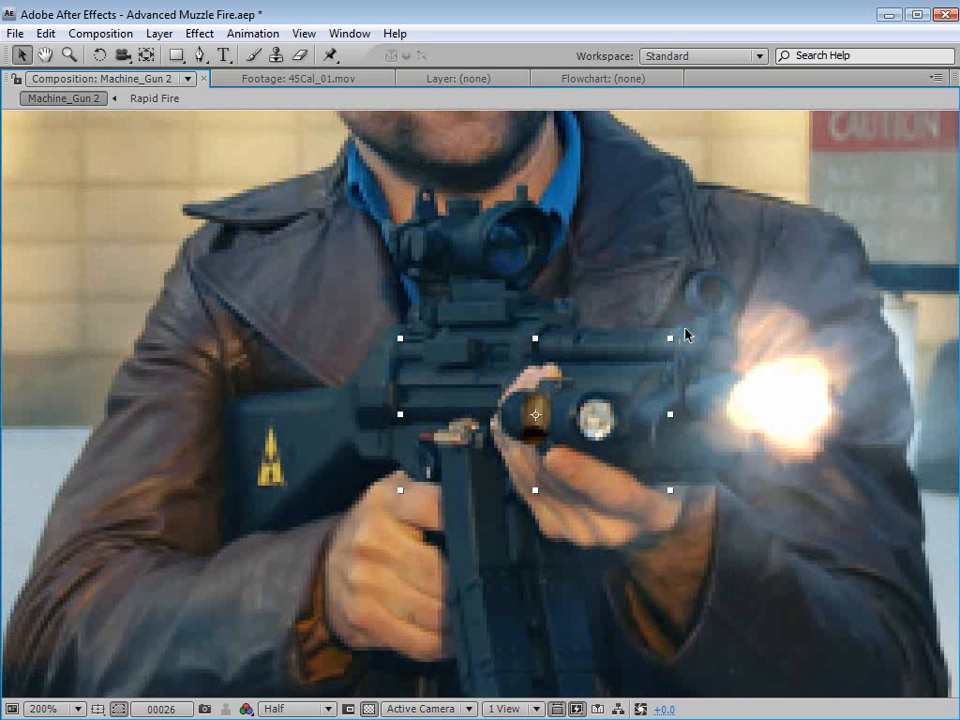
drag(680, 337, 634, 369)
drag(552, 453, 482, 403)
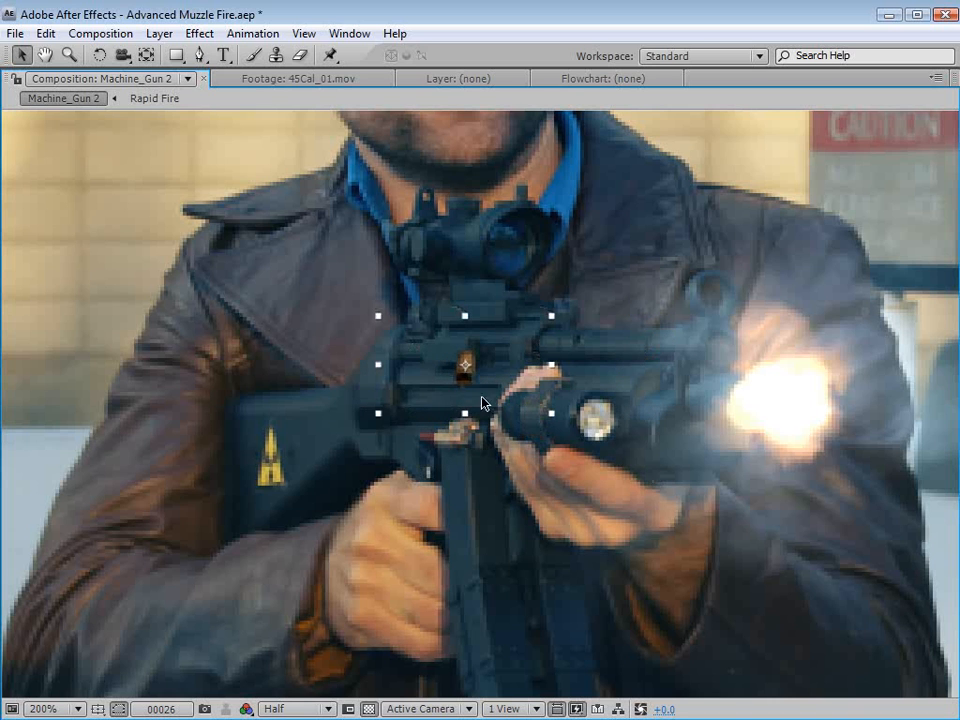
- Set the preview resolution to Full and move the shell to the rear of the gun's receiver
click(299, 709)
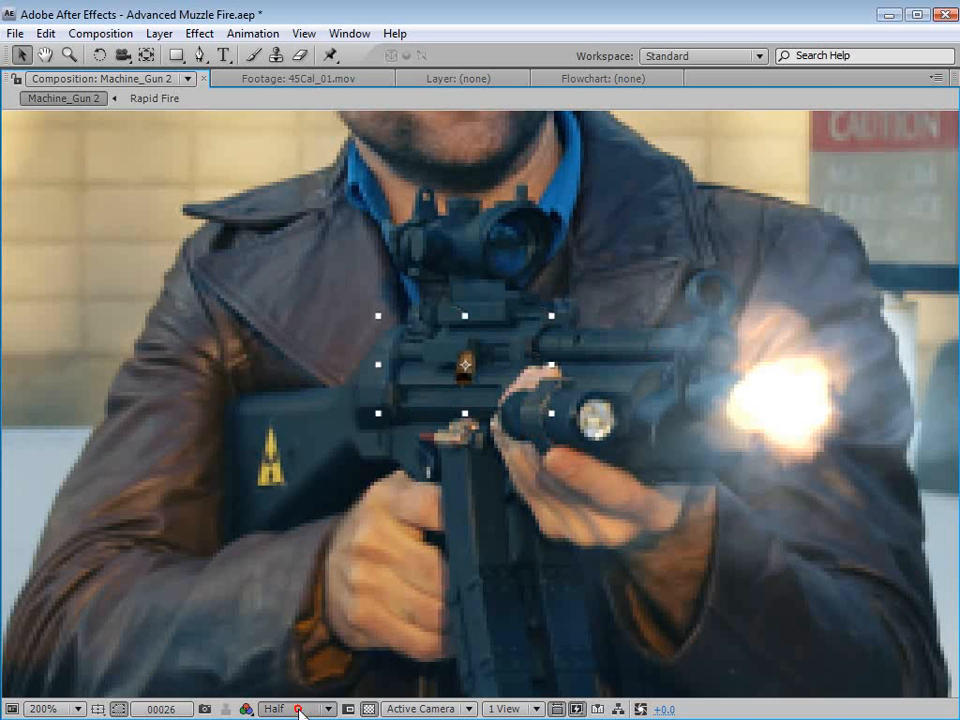
click(299, 718)
drag(485, 369, 413, 373)
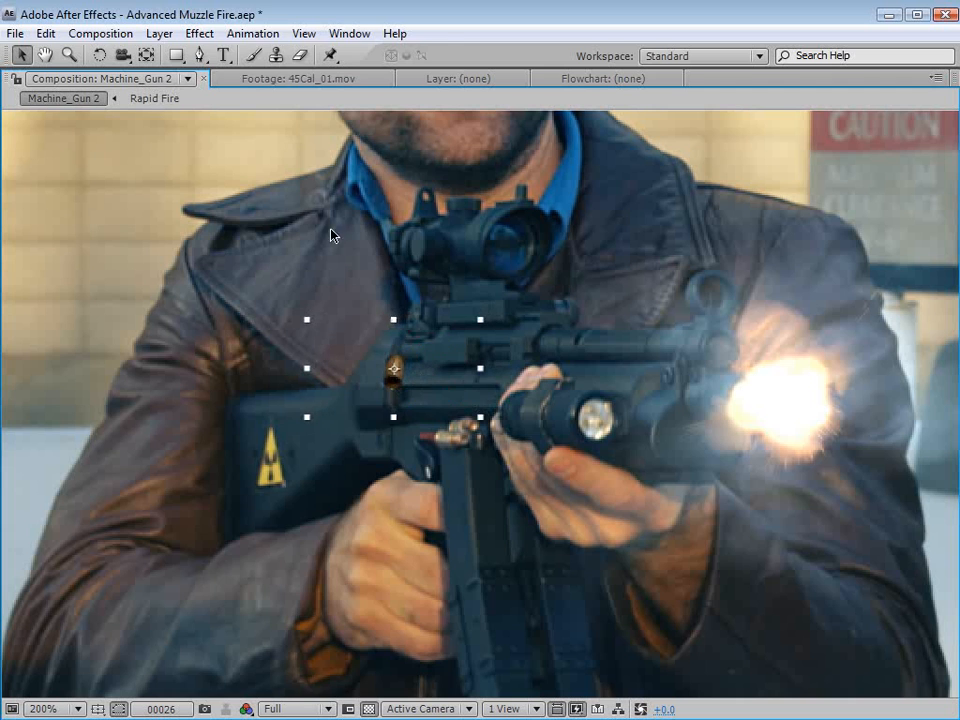
- Apply a Curves effect to 45Cal_01.mov, raising the midtones and the black point to brighten the shell
click(199, 33)
mouse_move(279, 209)
click(507, 518)
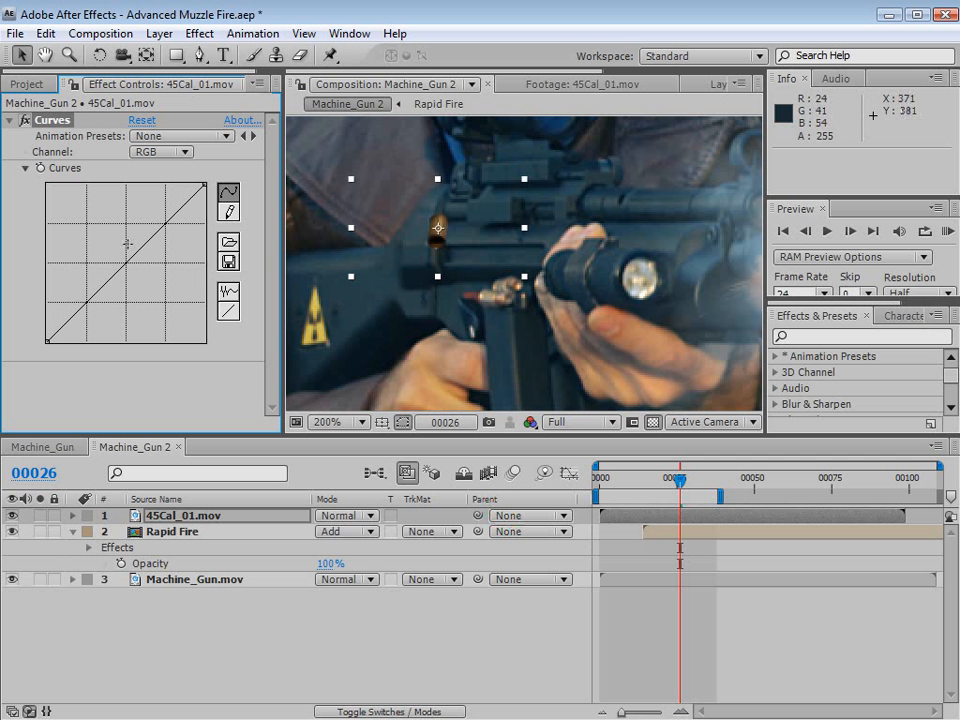
drag(122, 266, 115, 256)
drag(48, 342, 46, 328)
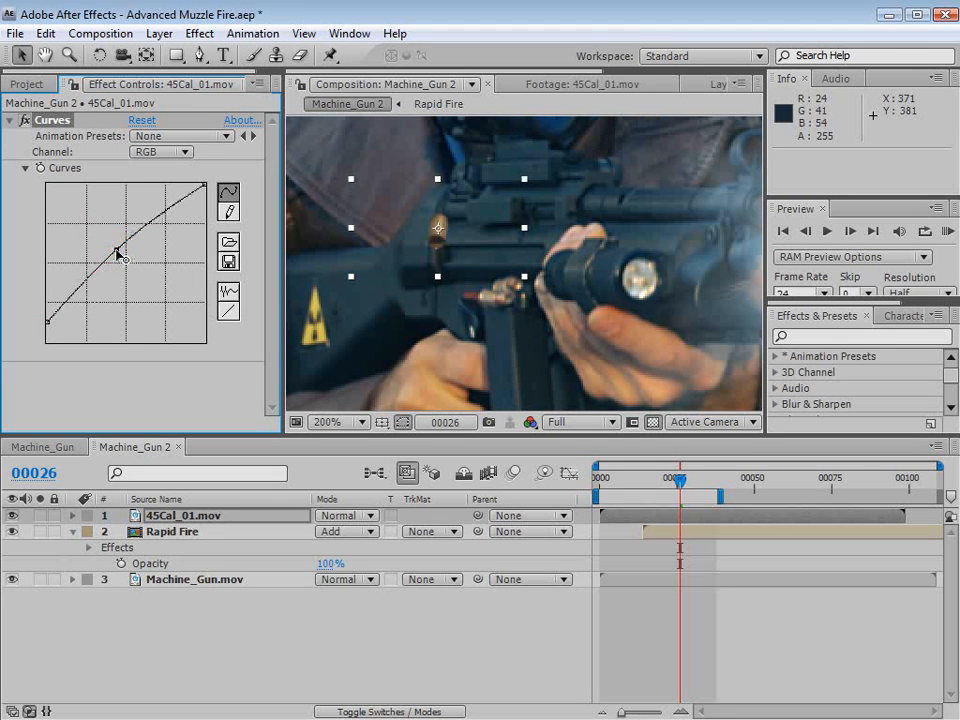
- Lower the Blue channel's midtones in the shell's Curves effect to give the casing a warmer brass colour
click(176, 152)
click(150, 134)
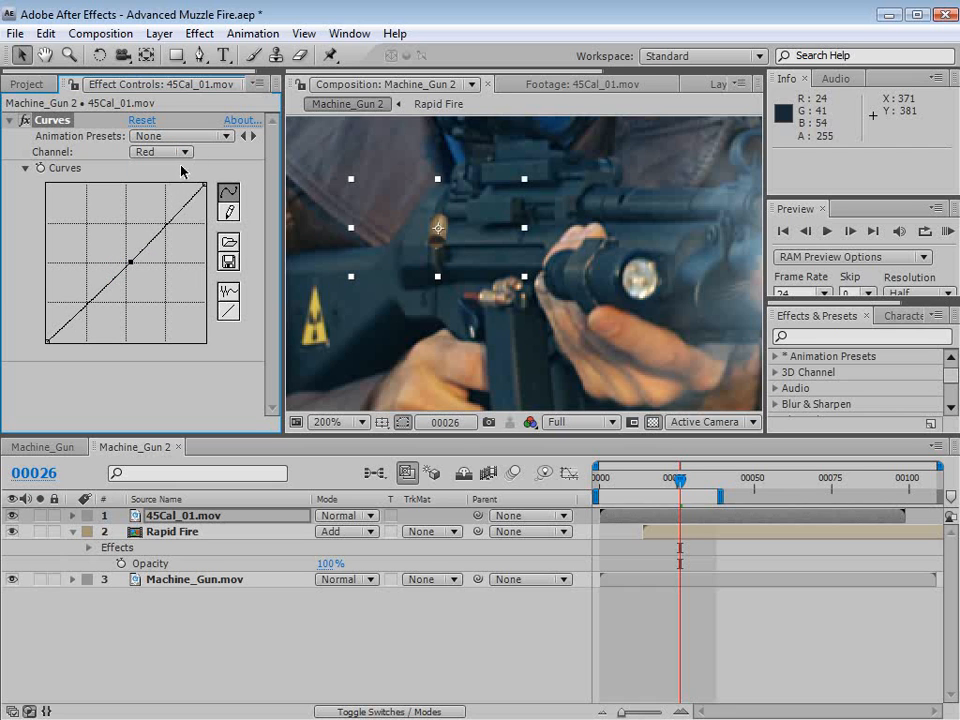
click(176, 152)
click(150, 195)
click(150, 254)
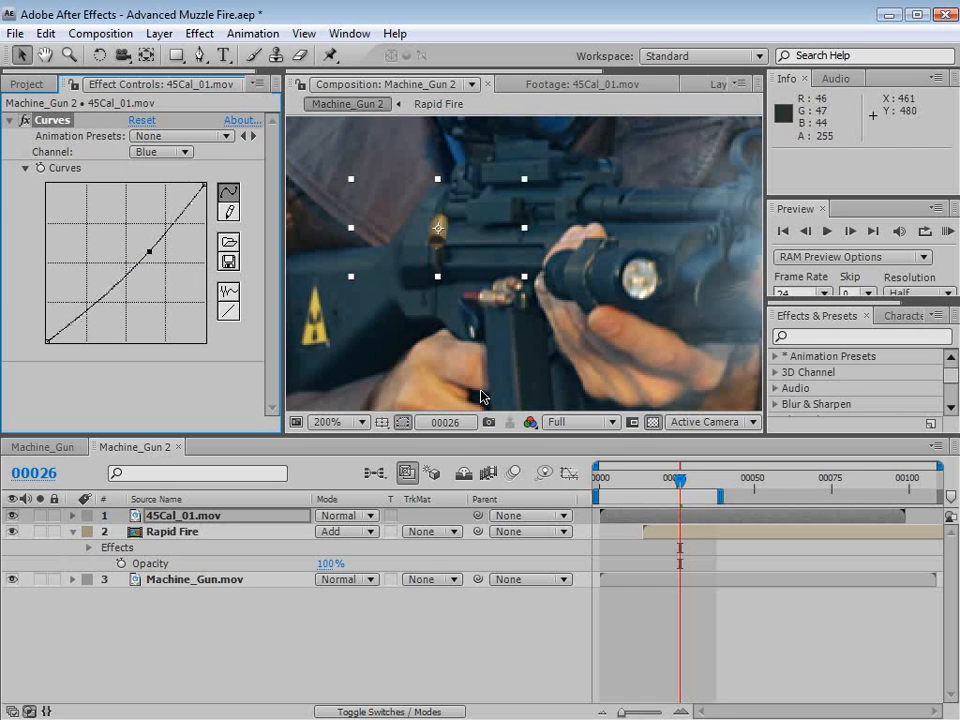
click(486, 313)
- Raise the highlights of the shell's RGB curve to make the casing brighter and more contrasty
click(176, 152)
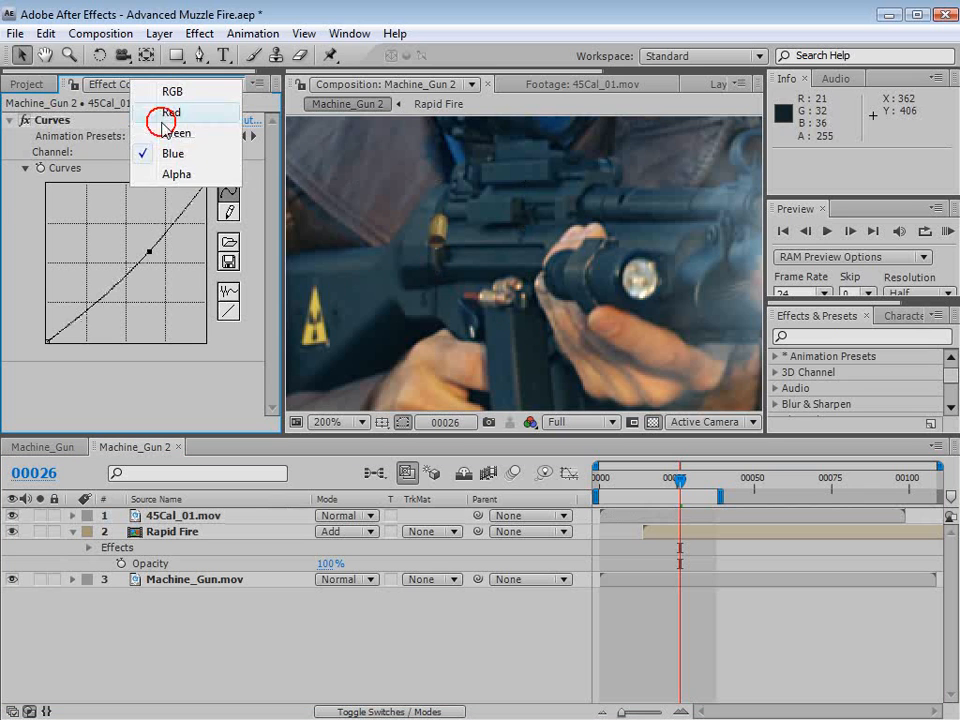
click(148, 90)
click(152, 214)
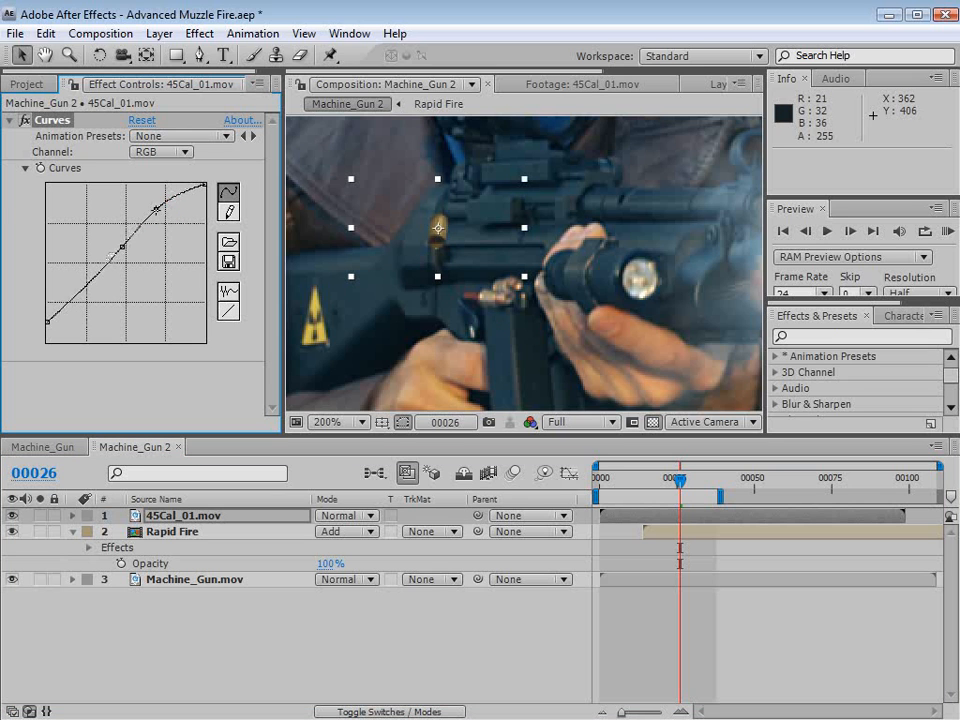
drag(156, 209, 149, 206)
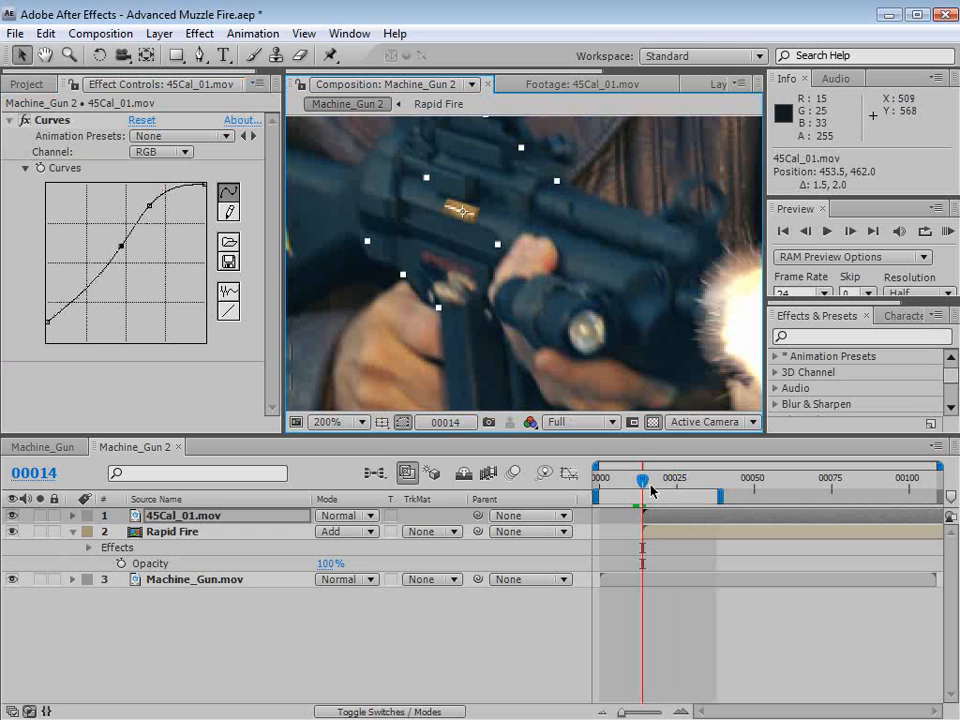
- Start the 45Cal_01.mov layer at frame 14 and keyframe its Position at 453.5, 462.0 over the gun's receiver
drag(650, 490, 642, 481)
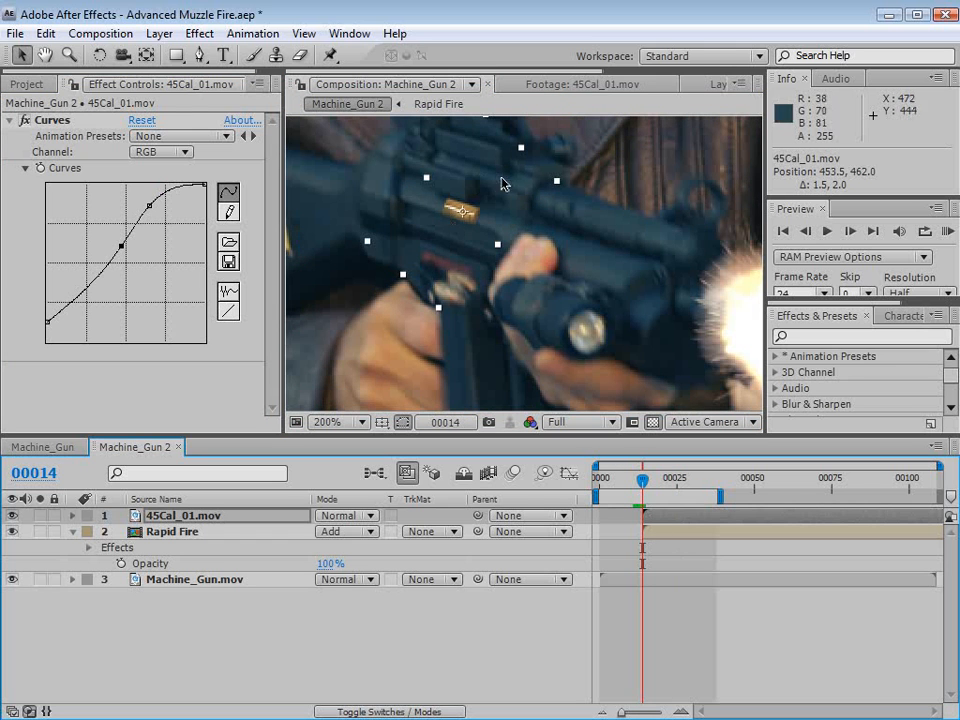
scroll(465, 237, down, 3)
scroll(480, 250, up, 3)
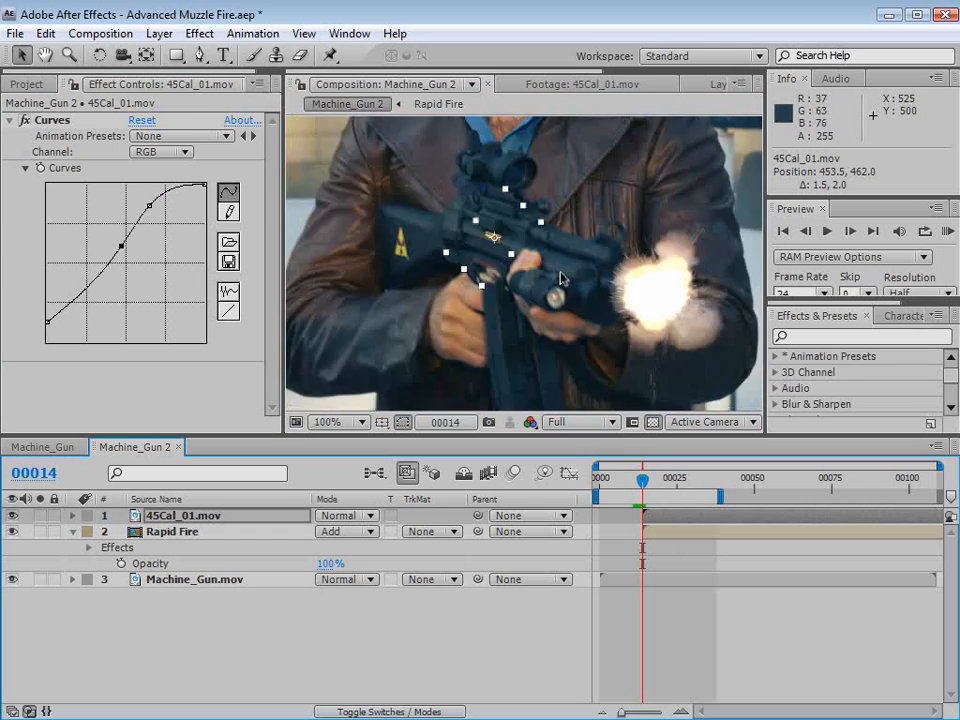
mouse_move(643, 493)
mouse_down()
mouse_move(634, 481)
mouse_move(644, 481)
mouse_up()
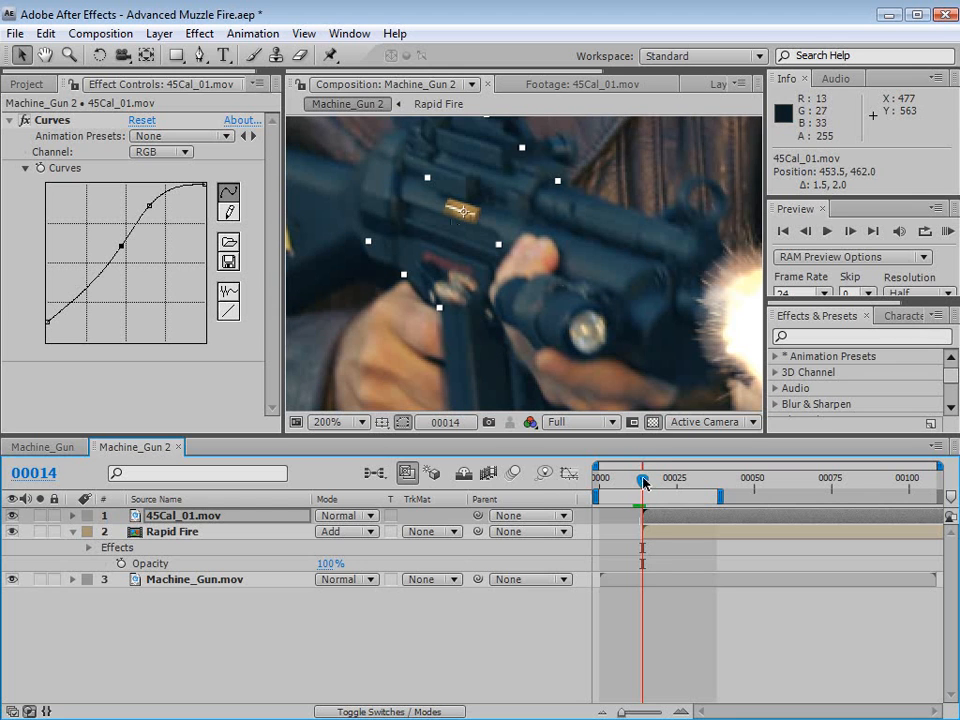
click(252, 515)
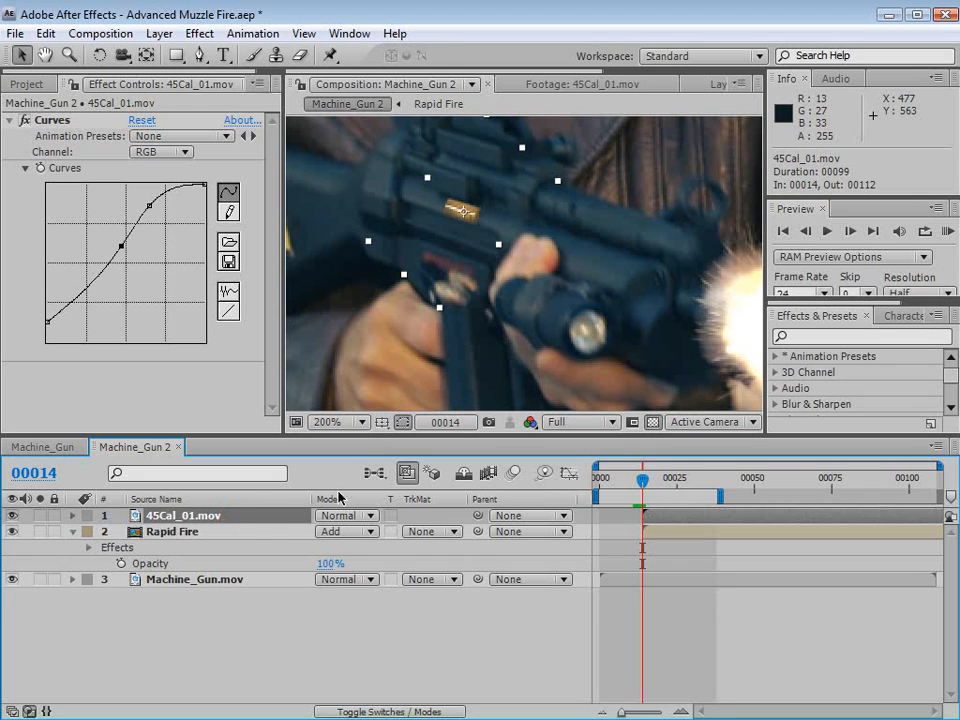
key(p)
click(121, 531)
scroll(381, 326, down, 3)
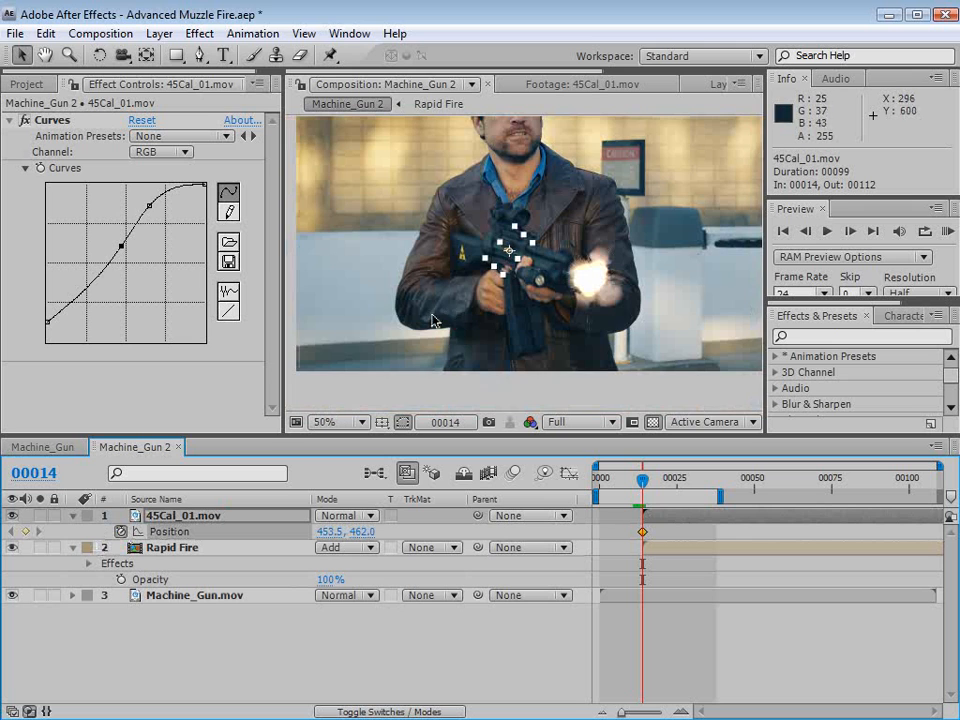
- Keyframe the shell's Position at -130.5, 750.0, outside the picture's lower-left corner, and retime that keyframe to about frame 26
drag(645, 481, 654, 481)
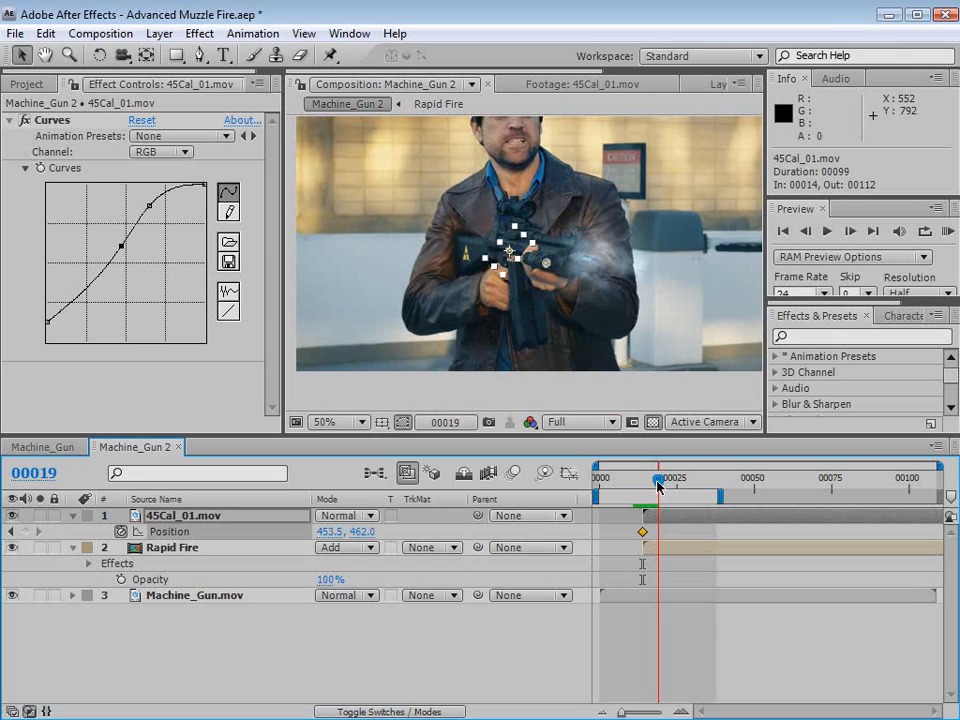
drag(517, 237, 372, 366)
scroll(420, 343, down, 1)
scroll(416, 328, up, 1)
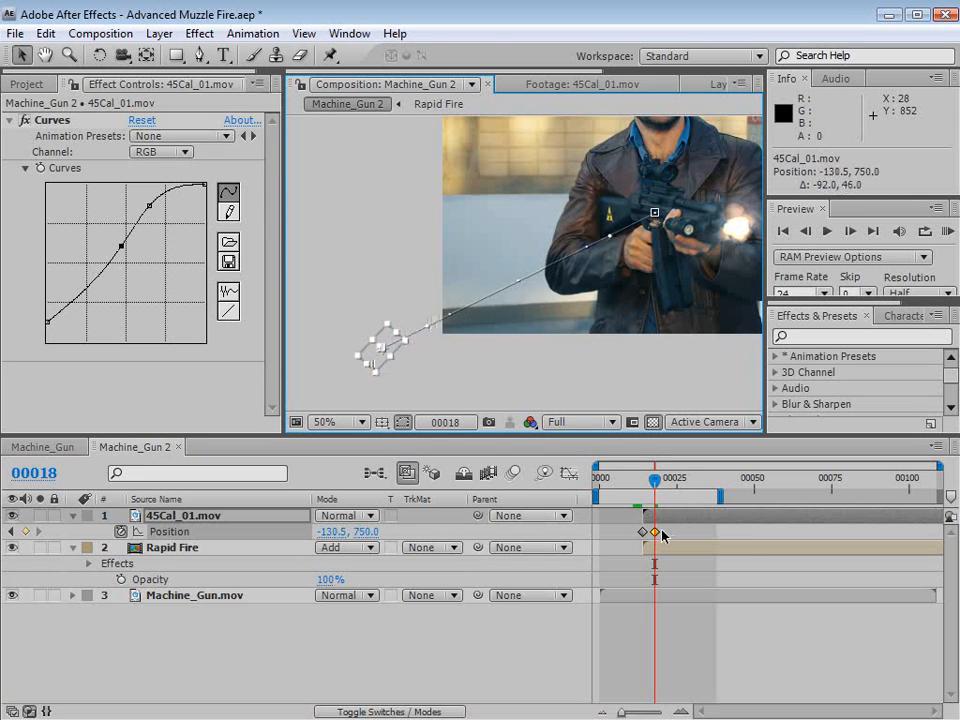
drag(649, 532, 684, 537)
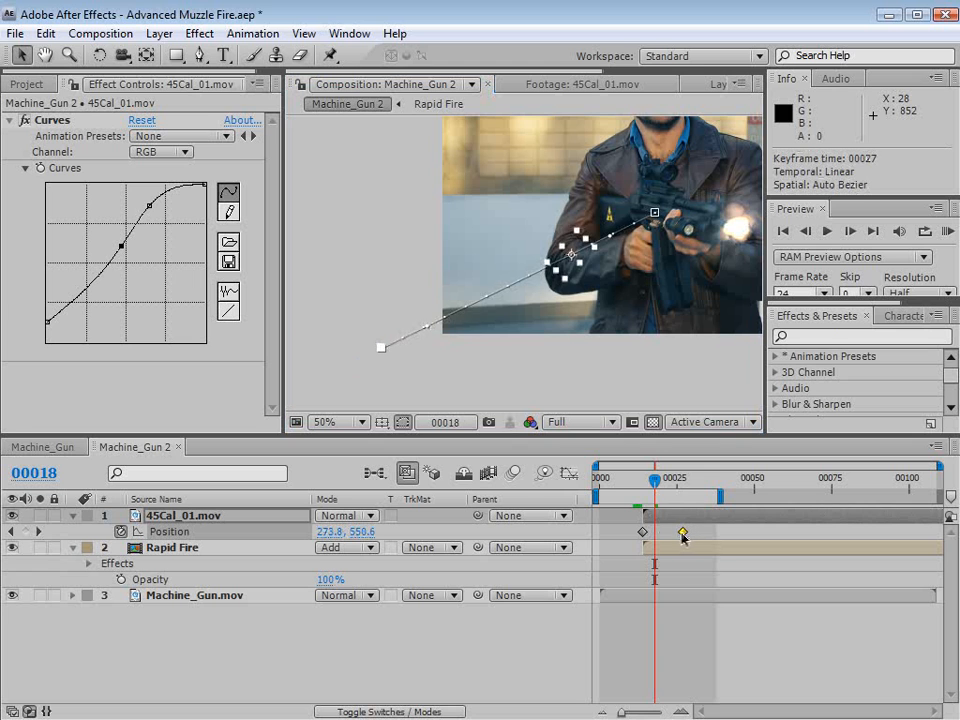
- Bend the shell's motion path into an arc that rises out of the gun and falls steeply, and scrub through the motion
drag(654, 479, 642, 479)
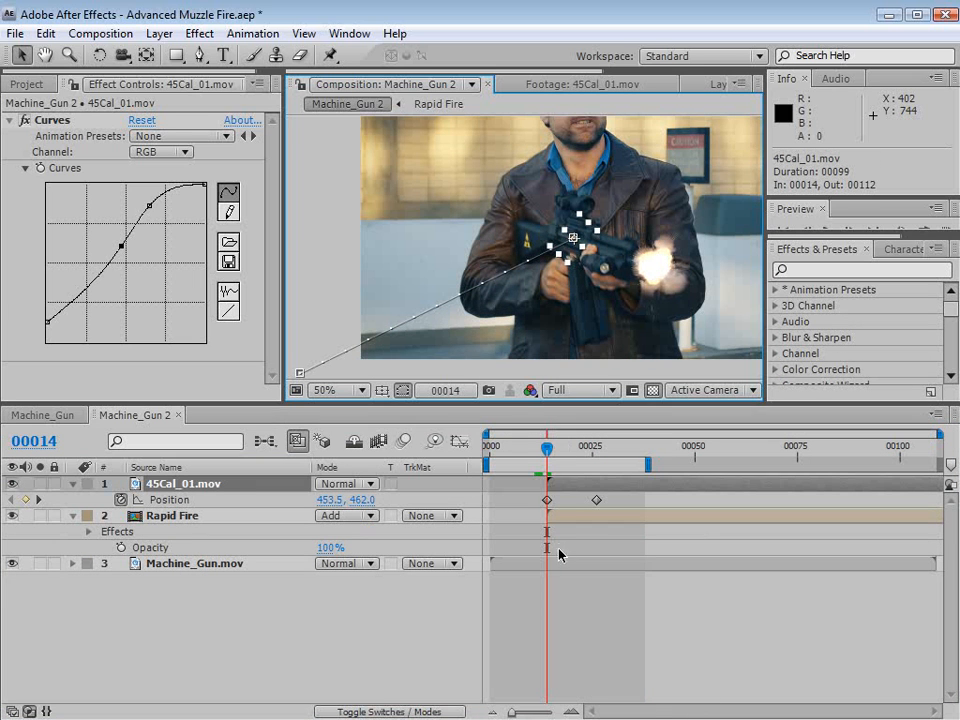
click(547, 501)
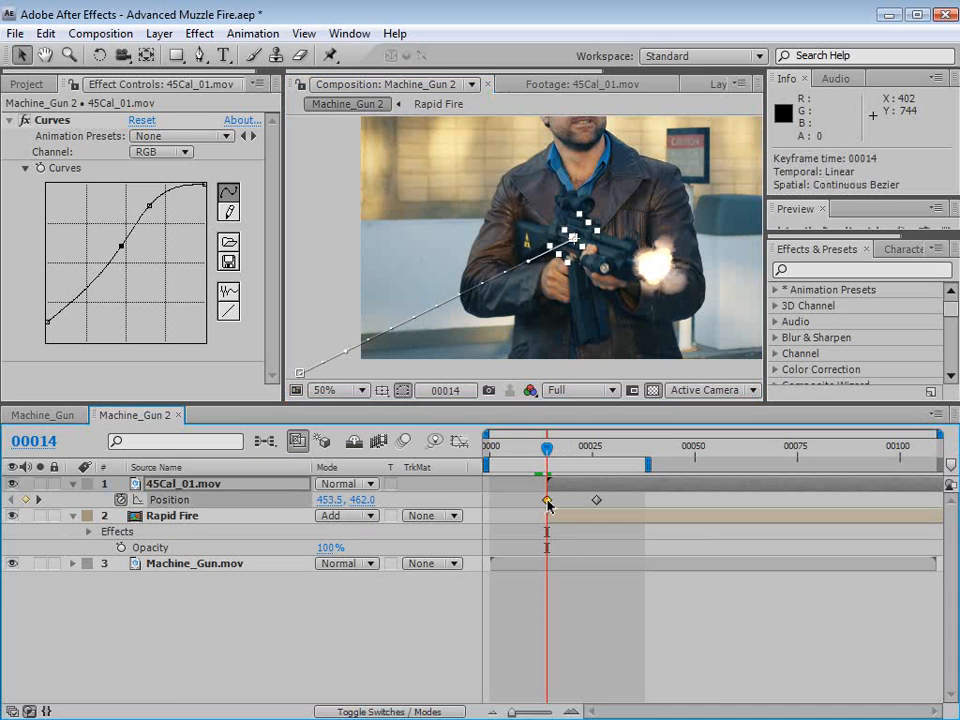
drag(531, 265, 489, 117)
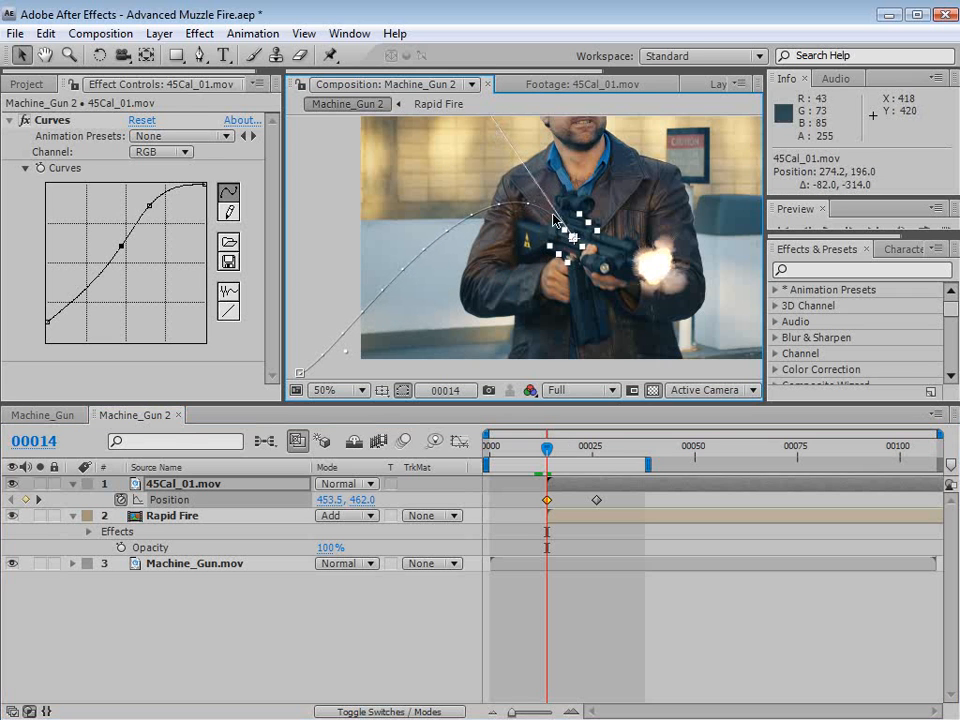
drag(348, 356, 320, 320)
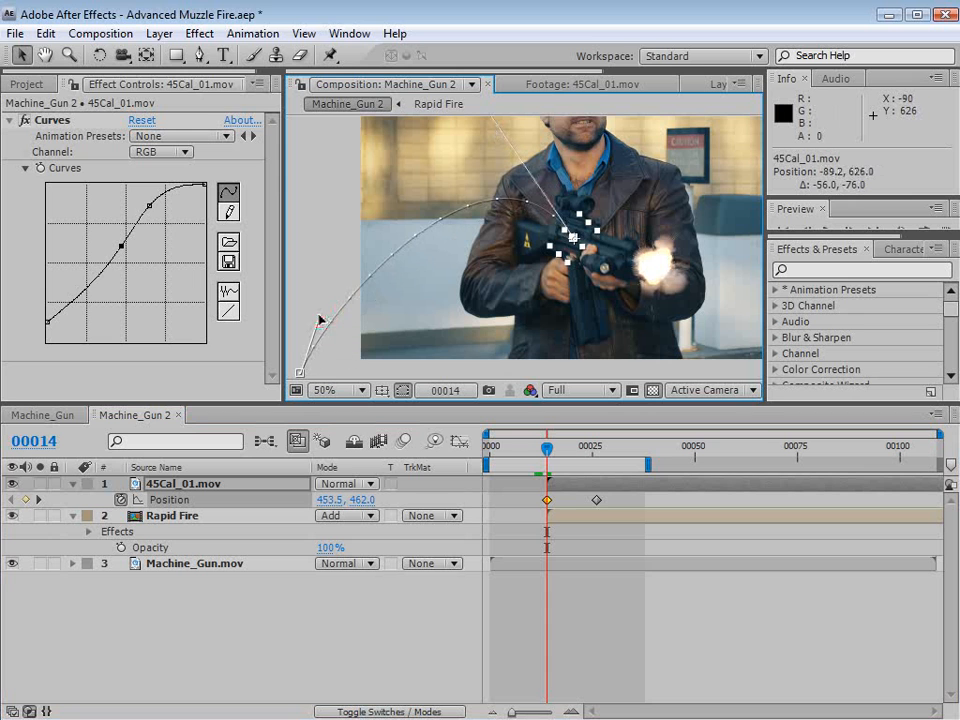
drag(525, 467, 563, 455)
click(596, 459)
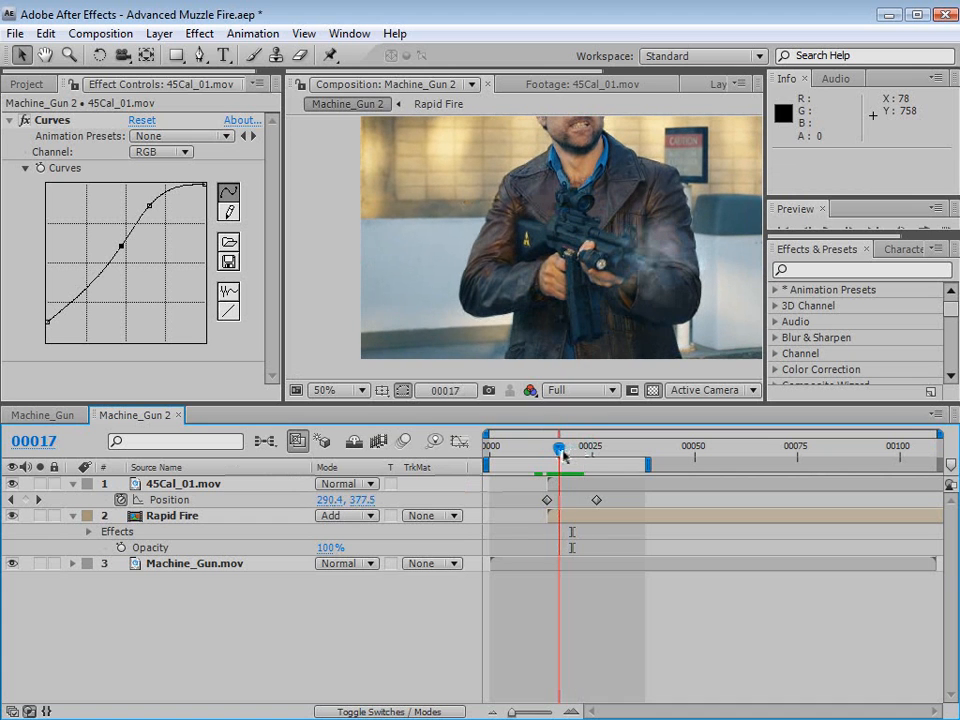
- Duplicate the animated 45Cal_01.mov layer and rotate the copy to 85.8° at frame 14
click(575, 519)
click(575, 476)
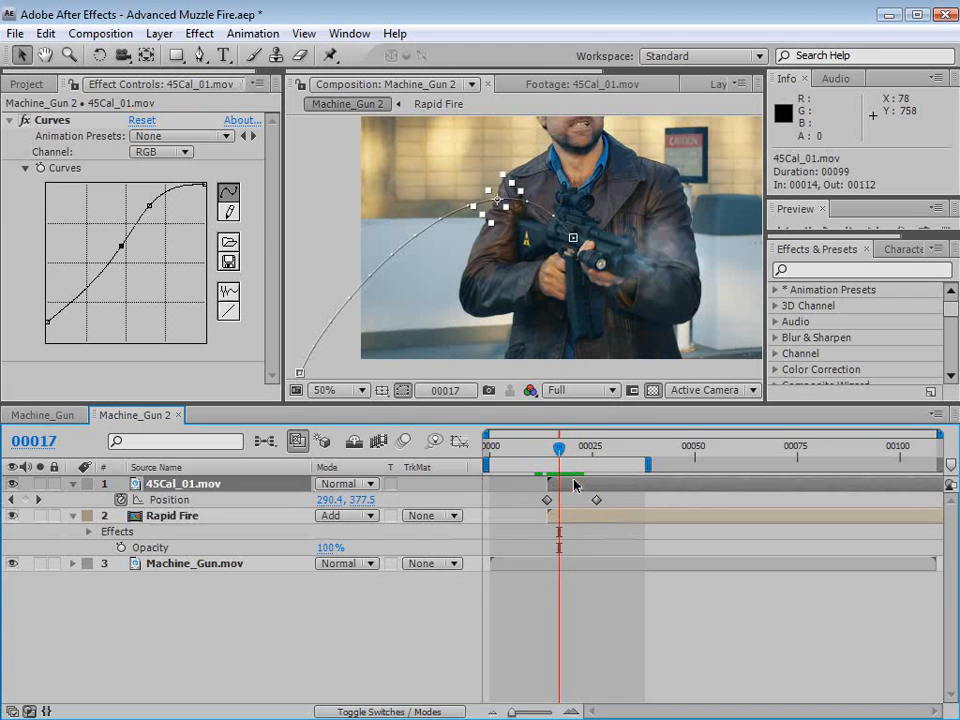
key(ctrl+d)
drag(560, 450, 551, 450)
key(w)
drag(568, 214, 546, 448)
key(p)
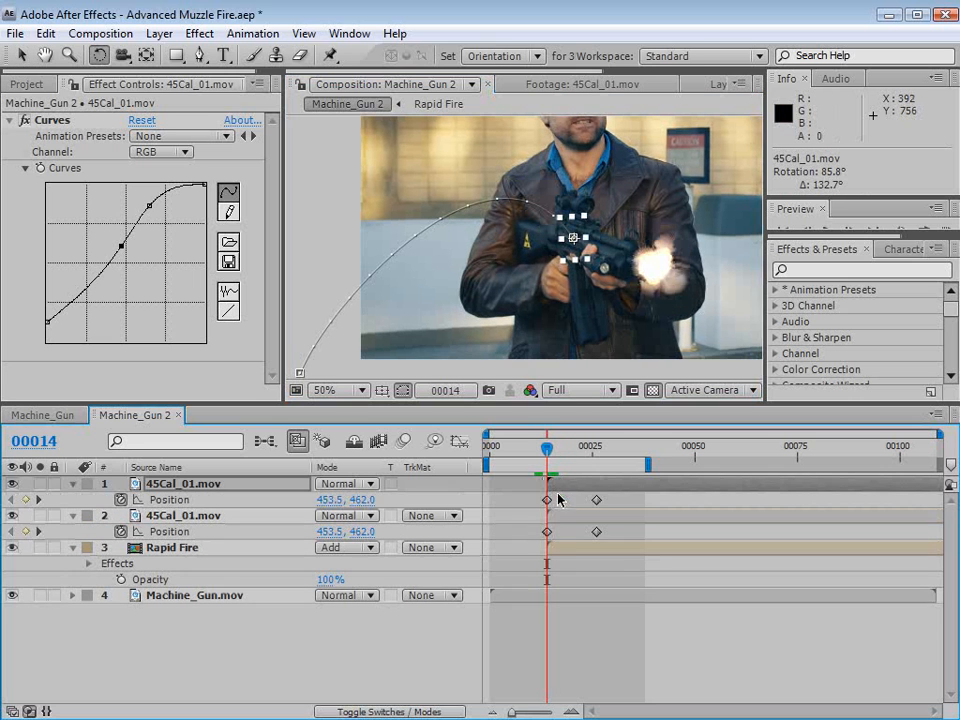
- Reshape the duplicate shell's motion path into a lower, shorter arc that drops out of the picture closer to the shooter
click(547, 500)
key(comma)
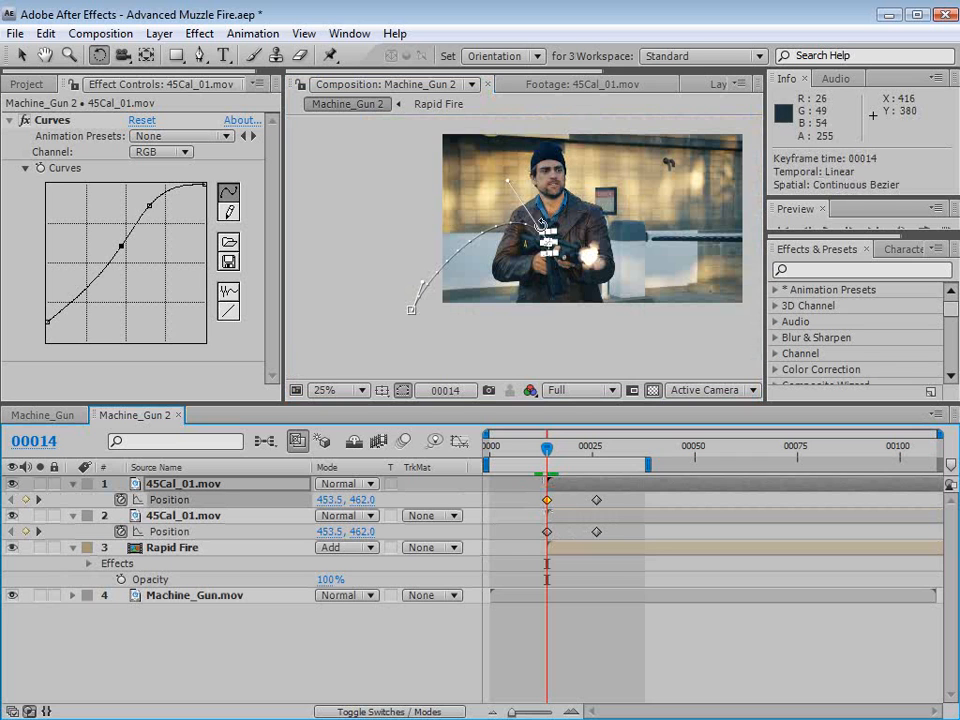
key(v)
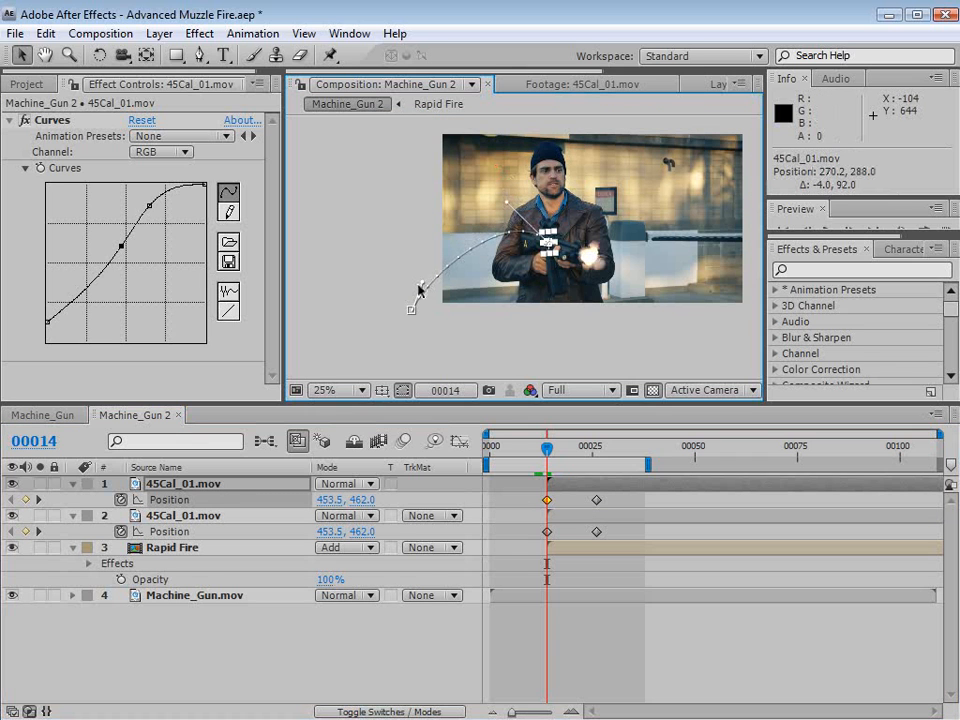
drag(411, 311, 455, 275)
key(period)
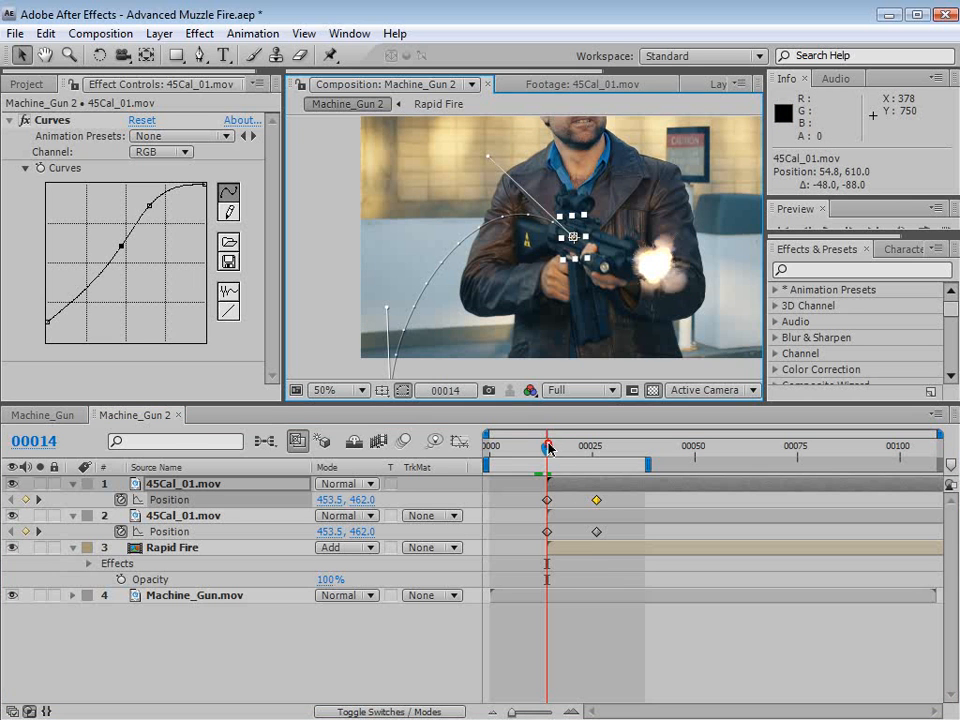
- Start the second shell layer at frame 16 and add a third copy starting at frame 19
drag(548, 448, 570, 451)
click(591, 656)
click(570, 486)
key(ctrl+d)
key(ctrl+d)
click(620, 627)
key(ctrl+z)
key(ctrl+z)
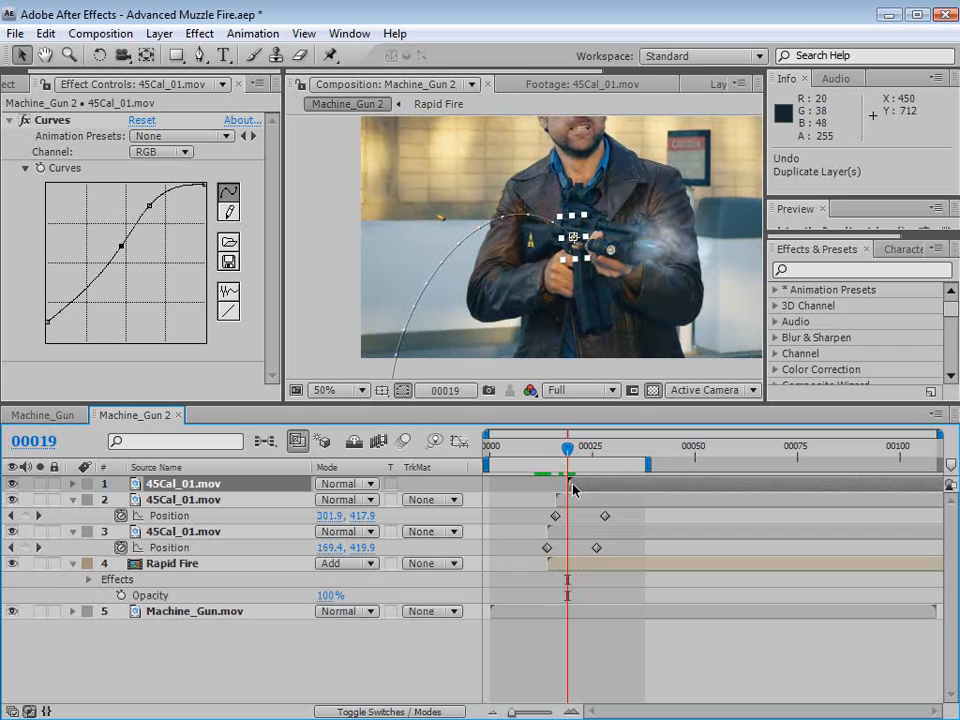
- Flatten the third shell's arc and move its end keyframe to -60.5, 794.0, then check the shells around frame 21
key(p)
click(567, 499)
drag(496, 160, 485, 202)
key(space)
drag(486, 322, 507, 257)
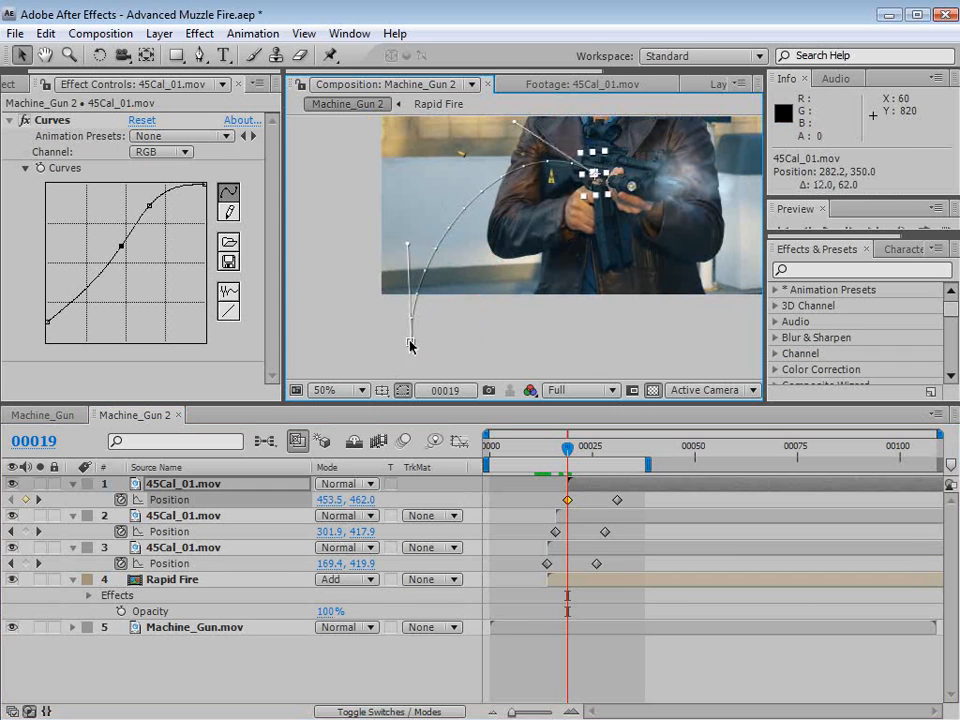
drag(413, 342, 353, 328)
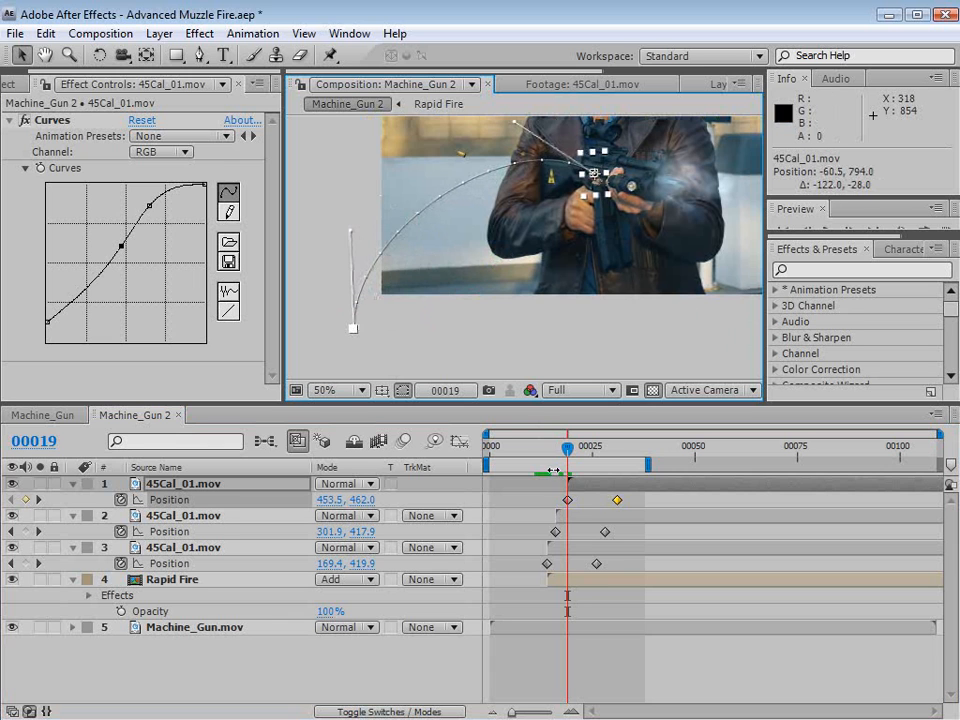
drag(568, 447, 574, 446)
click(630, 664)
key(space)
drag(561, 236, 549, 277)
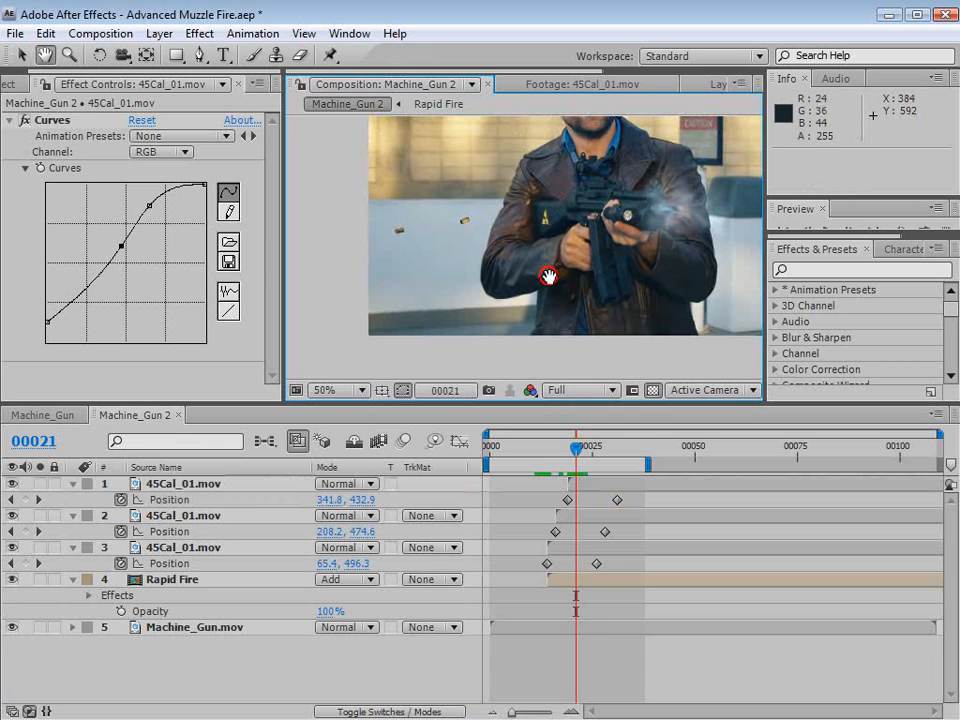
click(578, 485)
key(ctrl+d)
key(ctrl+z)
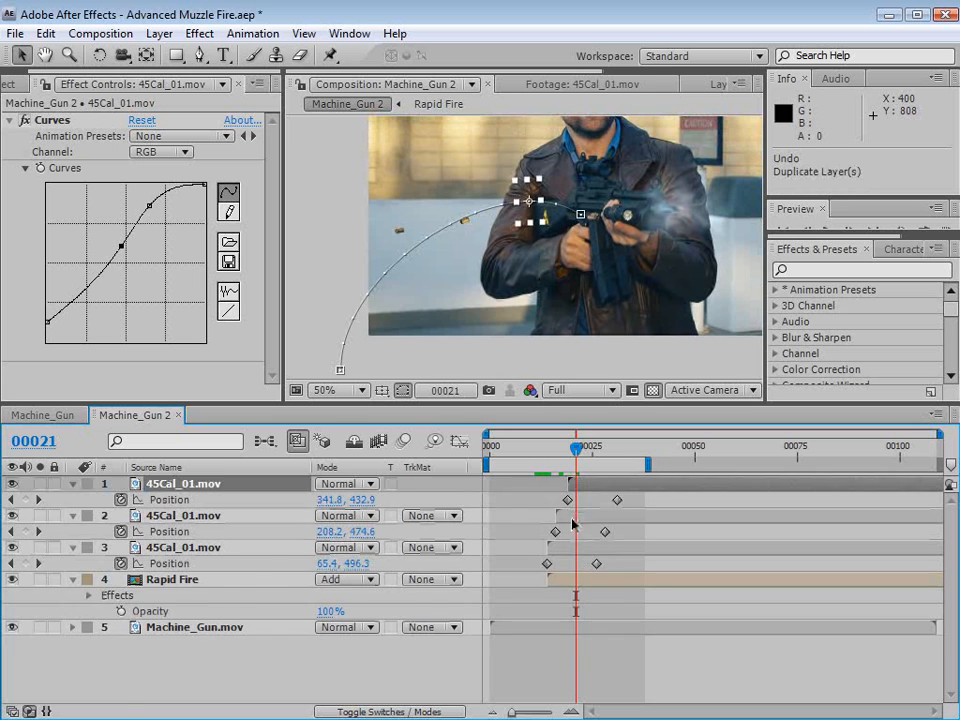
- Duplicate the second shell layer and shift the copy to start at frame 23
click(572, 519)
key(ctrl+d)
drag(570, 519, 600, 519)
drag(584, 448, 589, 450)
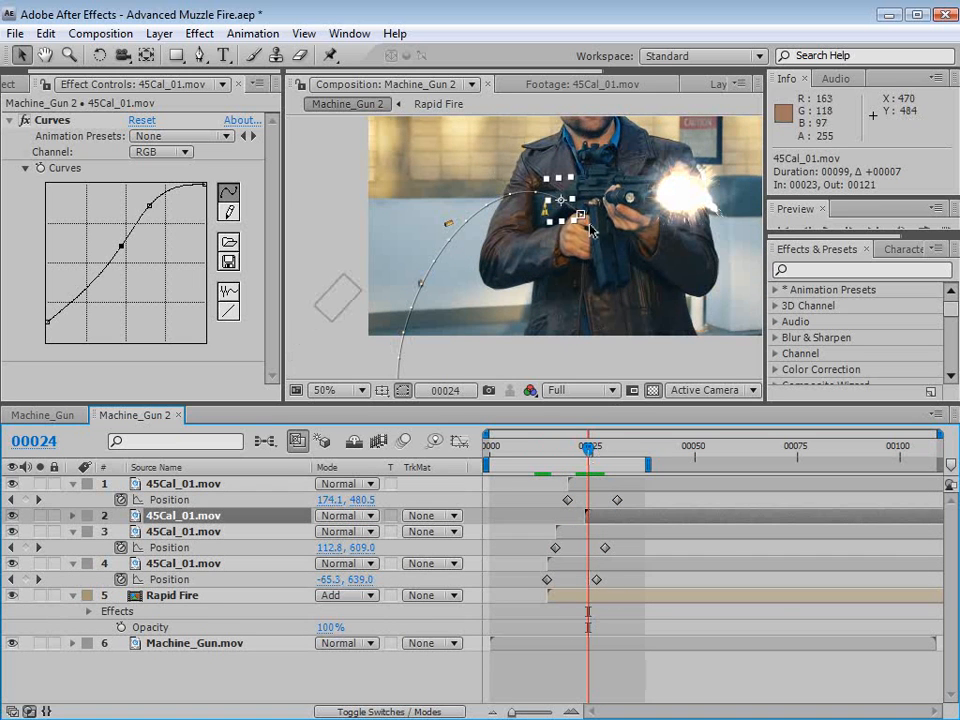
- Move the fourth shell's starting Position keyframe at frame 23 to 487.5, 408.0 over the gun's receiver
key(p)
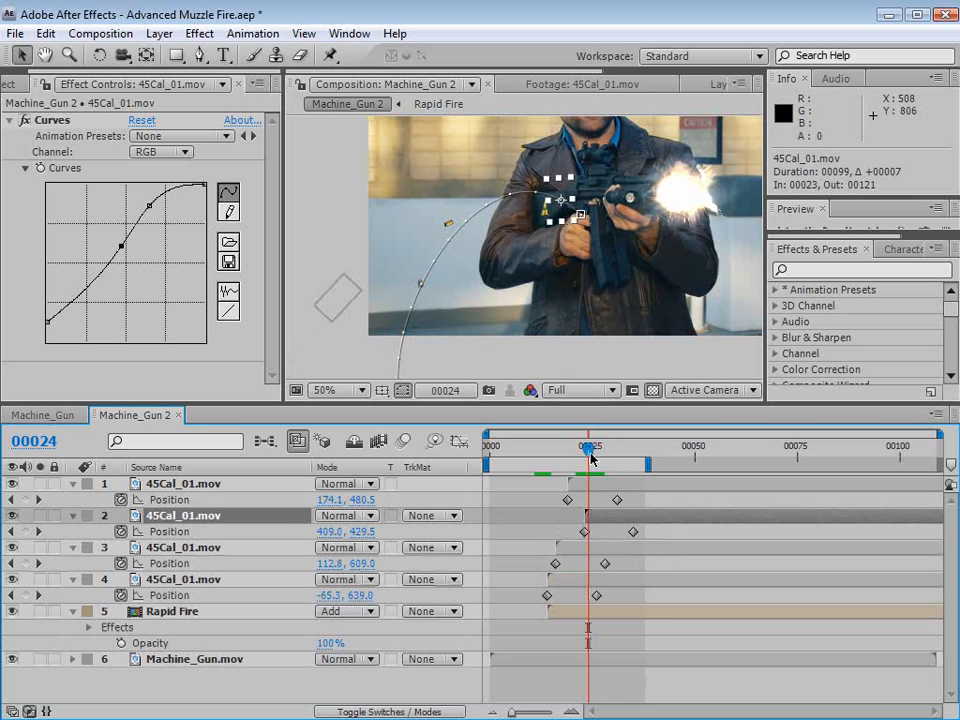
key(Page_Up)
drag(586, 235, 603, 208)
scroll(603, 208, up, 1)
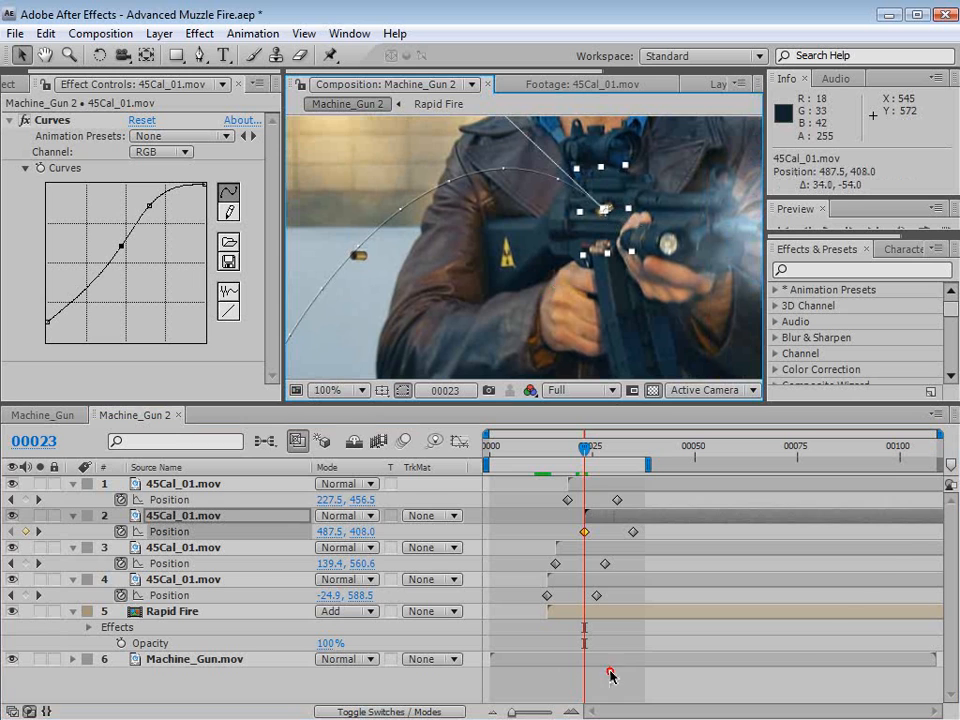
- Show the layer switches and turn on motion blur for all four 45Cal_01.mov layers
drag(584, 452, 557, 452)
scroll(593, 272, down, 1)
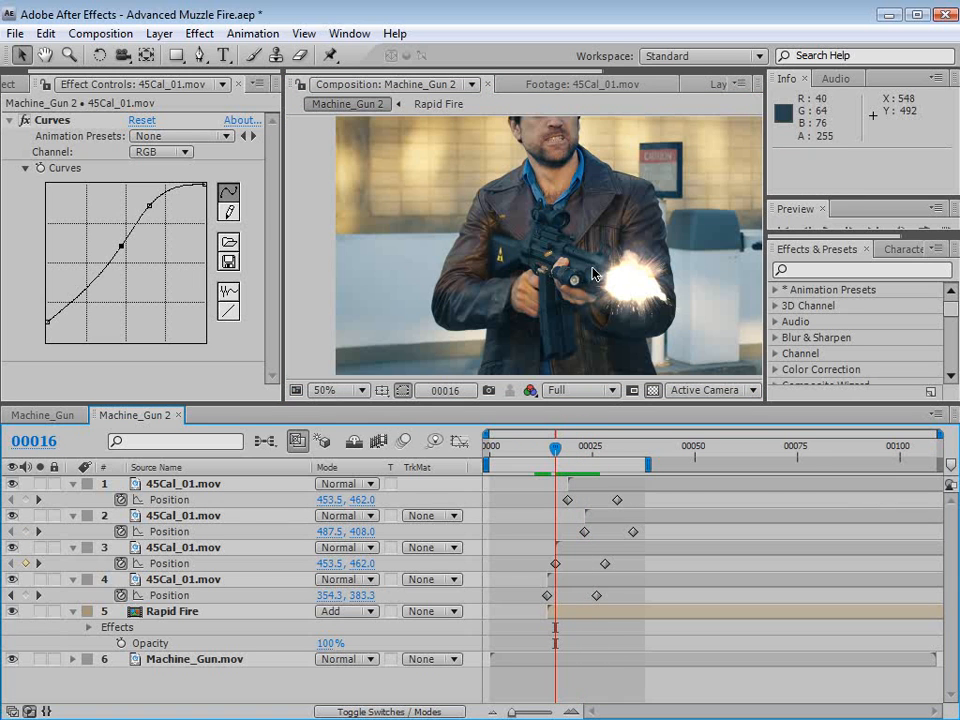
key(F4)
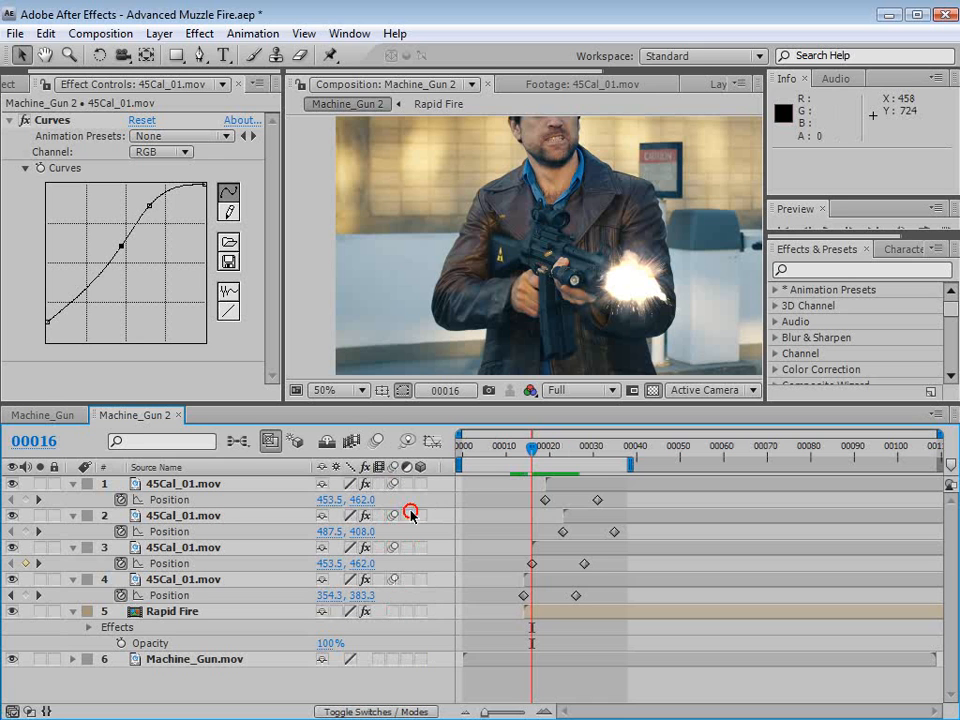
- Enlarge the composition view and step through the frames around frame 21 to examine the motion-blurred shells
drag(532, 451, 554, 451)
key(grave)
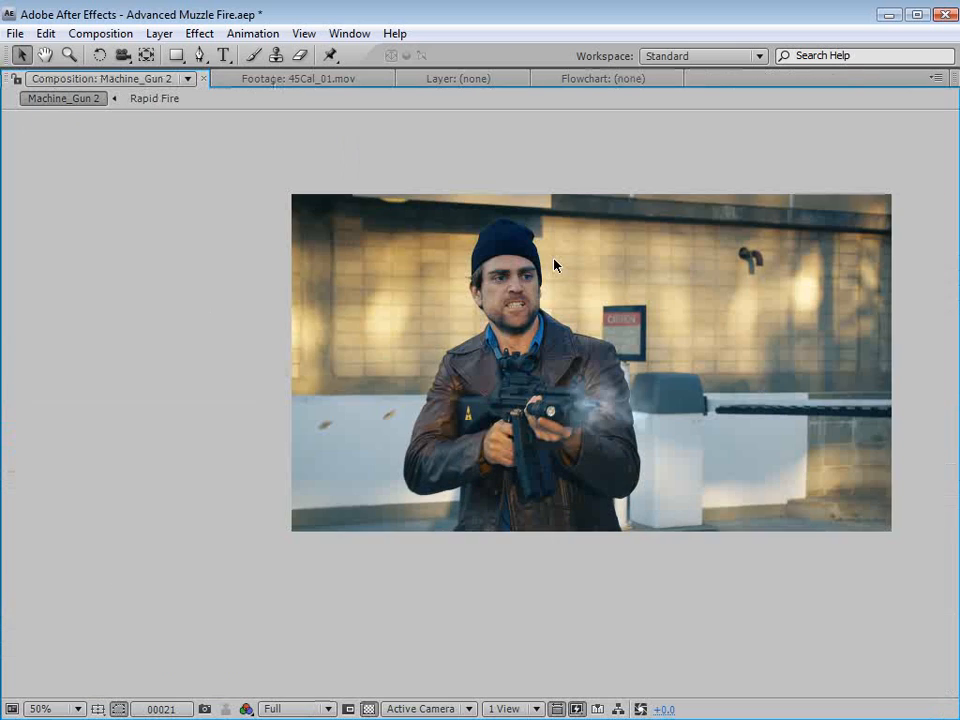
key(Page_Up)
key(Page_Up)
key(Page_Up)
key(Page_Down)
key(Page_Down)
key(Page_Down)
key(Page_Down)
key(Page_Down)
key(Page_Down)
key(Page_Down)
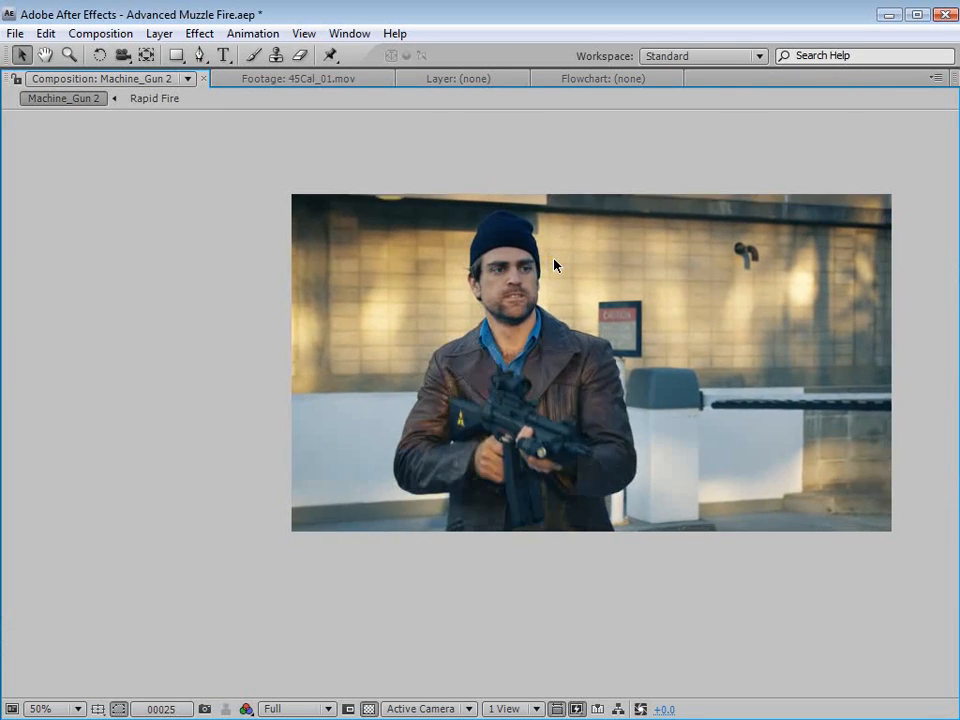
- Step back to frame 21, restore the full workspace layout, save the project and review the shells between frames 18 and 21
key(Page_Up)
key(Page_Up)
key(Page_Up)
key(Page_Up)
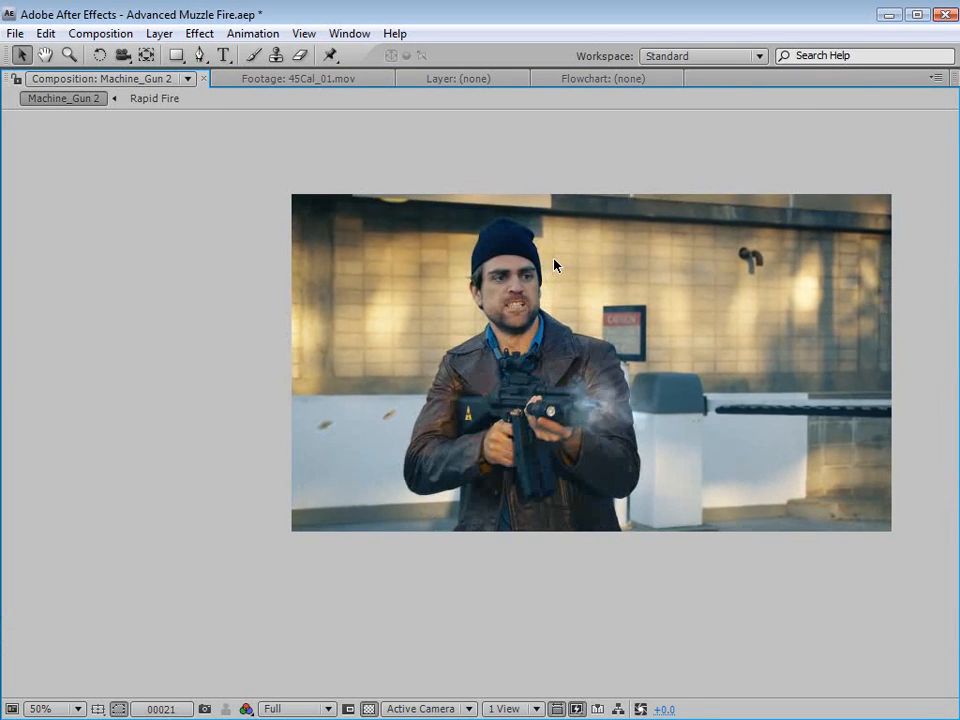
key(grave)
key(ctrl+s)
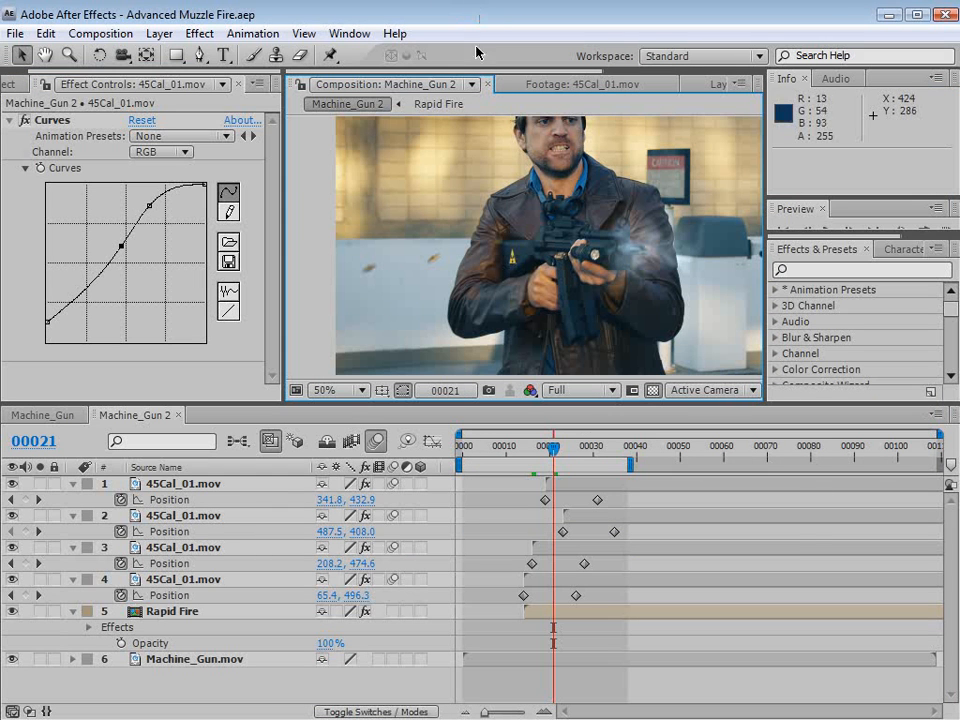
drag(558, 441, 543, 459)
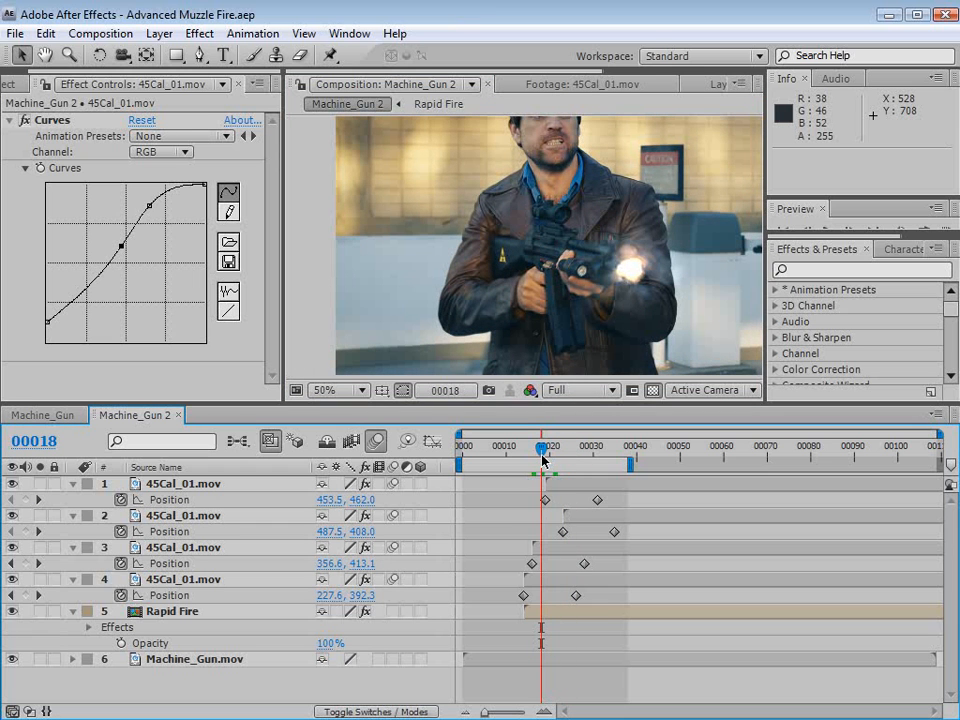
drag(543, 459, 554, 459)
- Examine the Suppressed_Fire_01.mov clip from the 11. Muzzle_Flashes folder, then return to the Machine_Gun 2 composition
click(27, 85)
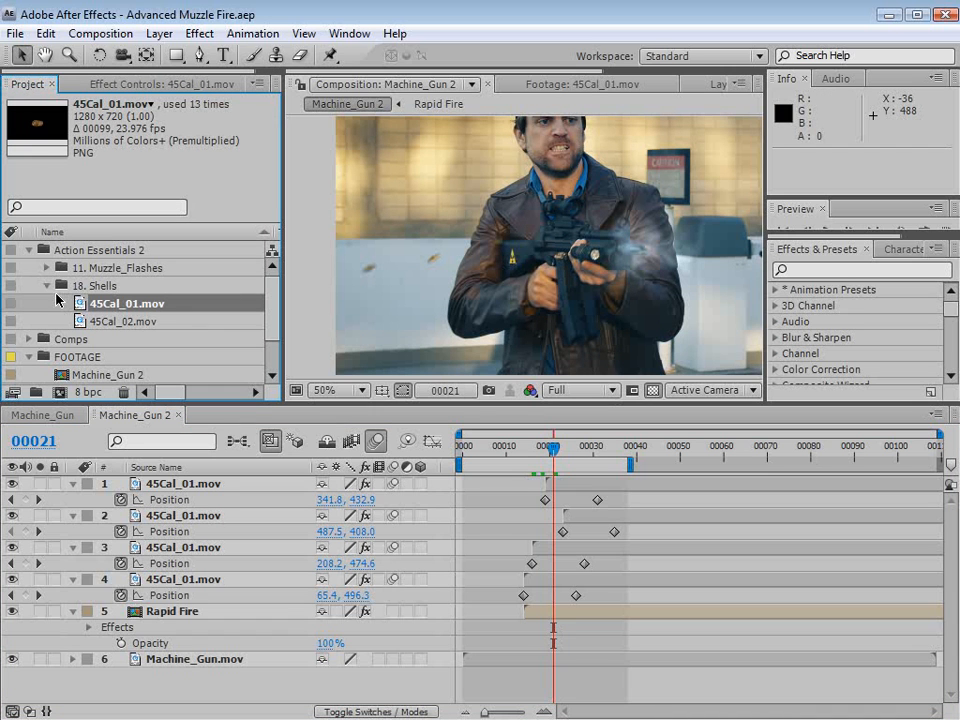
click(48, 288)
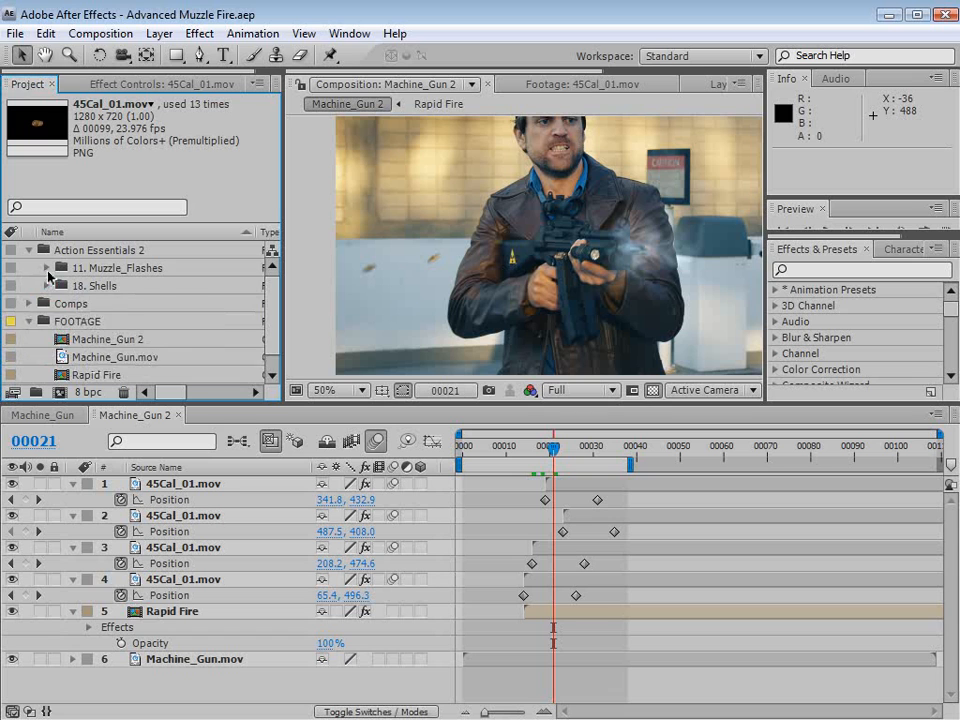
click(46, 268)
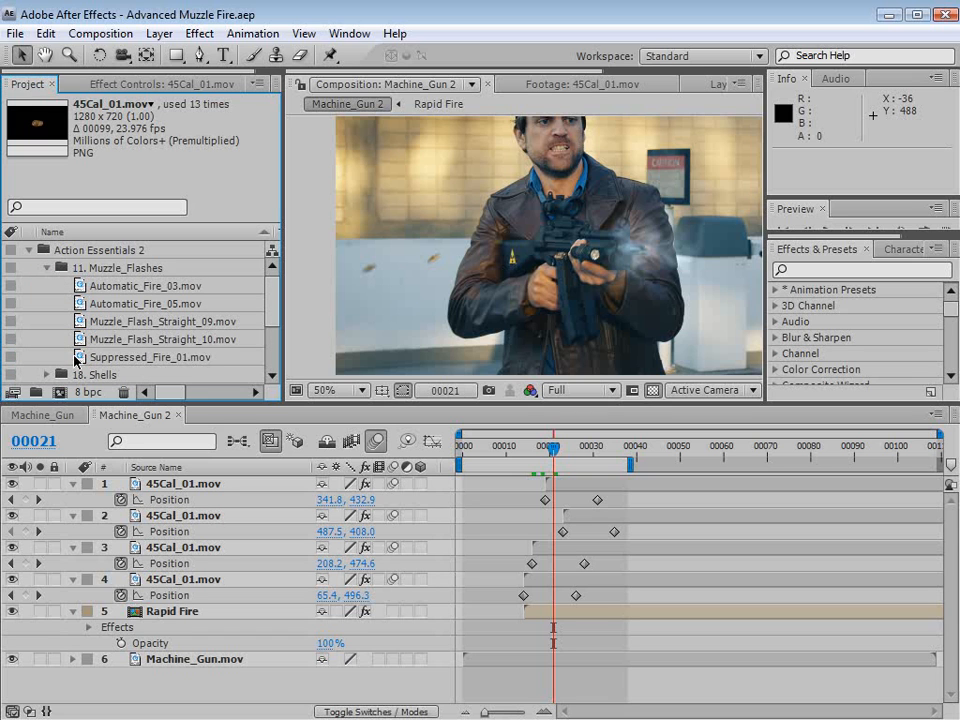
double_click(80, 357)
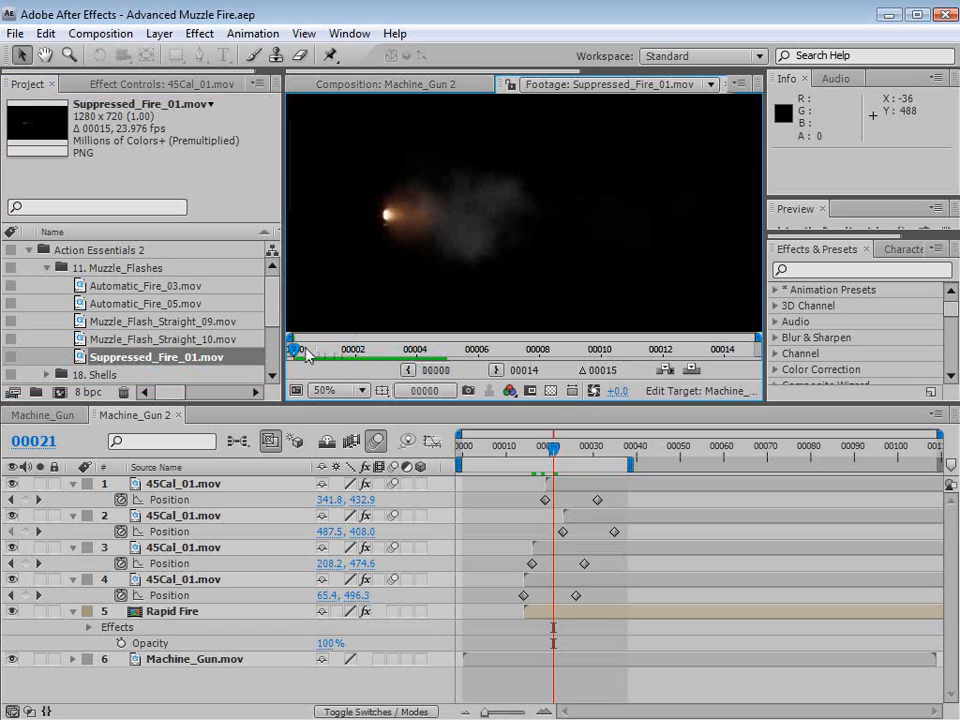
click(385, 84)
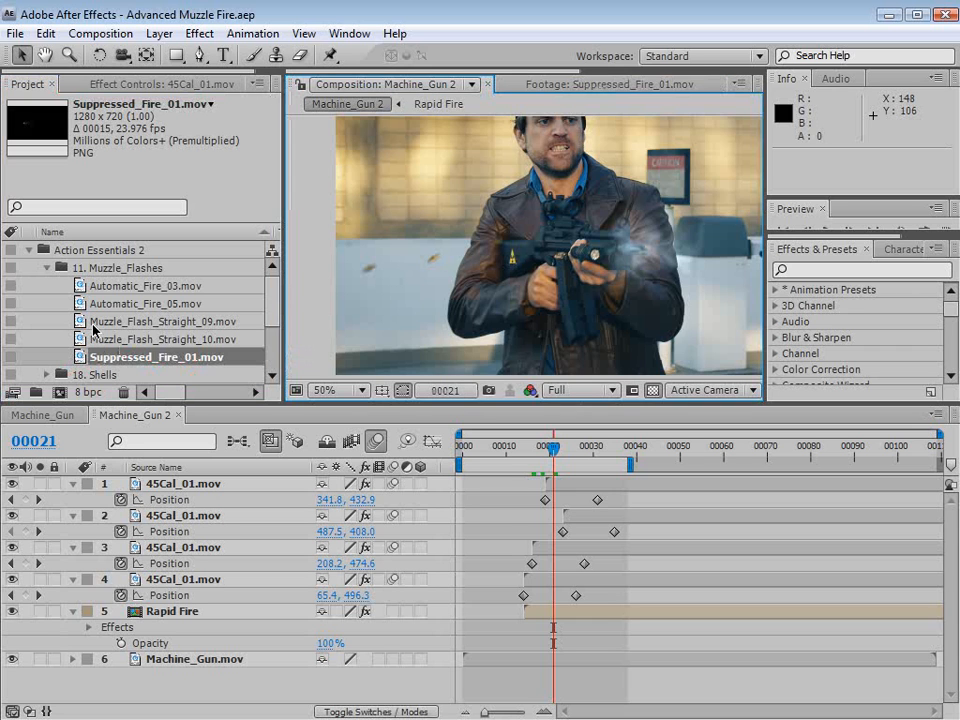
- Preview Automatic_Fire_05.mov and place it as the top layer of Machine_Gun 2, over the gun's receiver
click(83, 306)
double_click(83, 306)
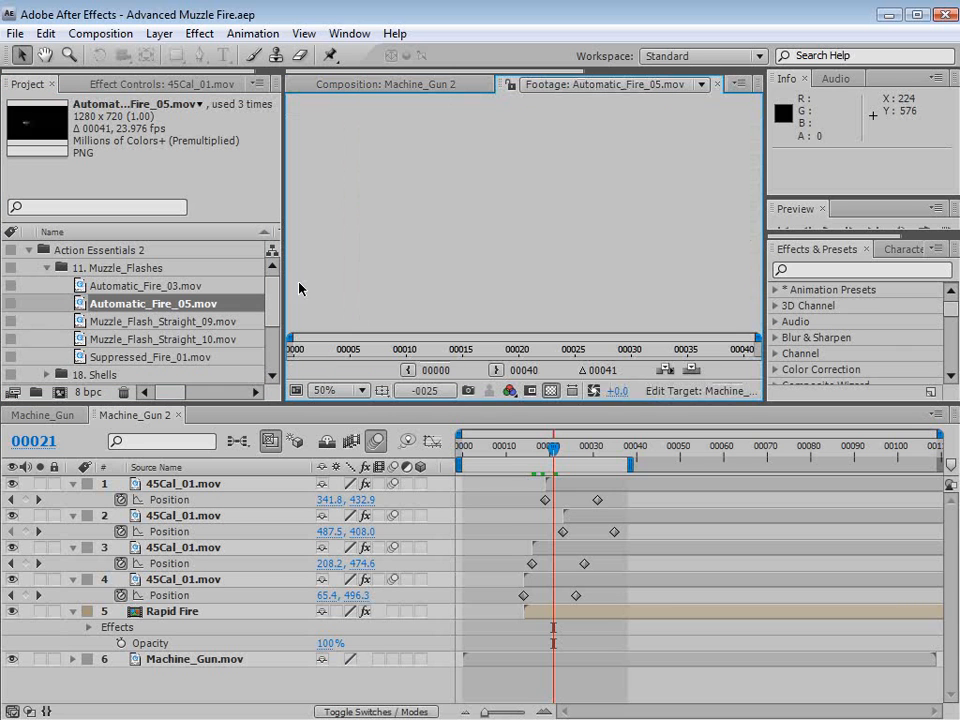
drag(300, 355, 572, 257)
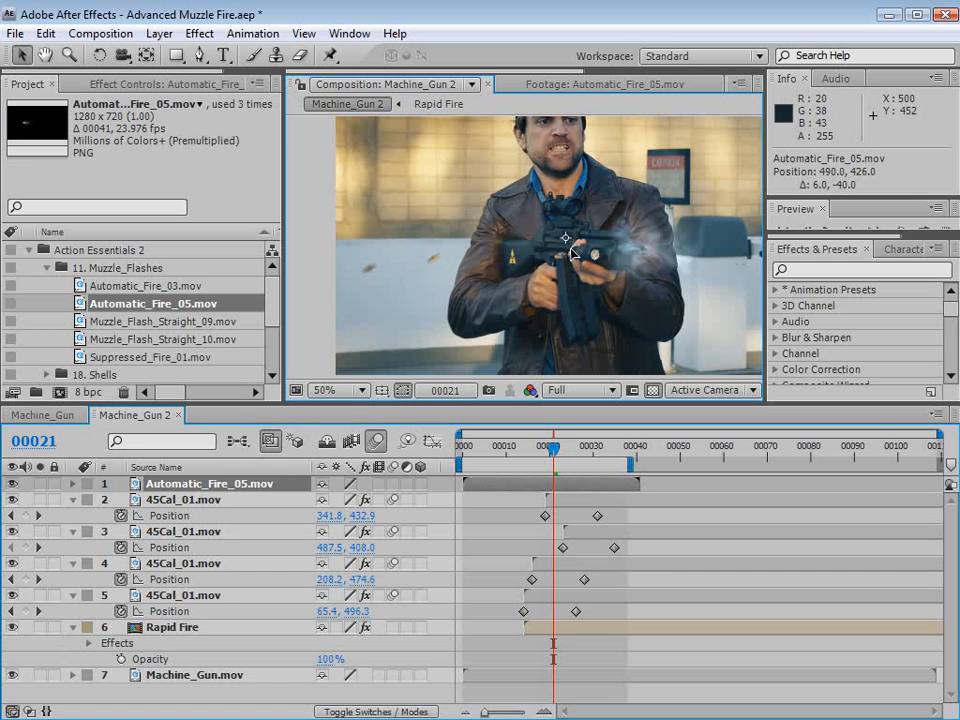
- Scale the Automatic_Fire_05.mov layer to 24% and shift it to start at frame 14
key(s)
drag(355, 503, 312, 500)
drag(508, 484, 560, 486)
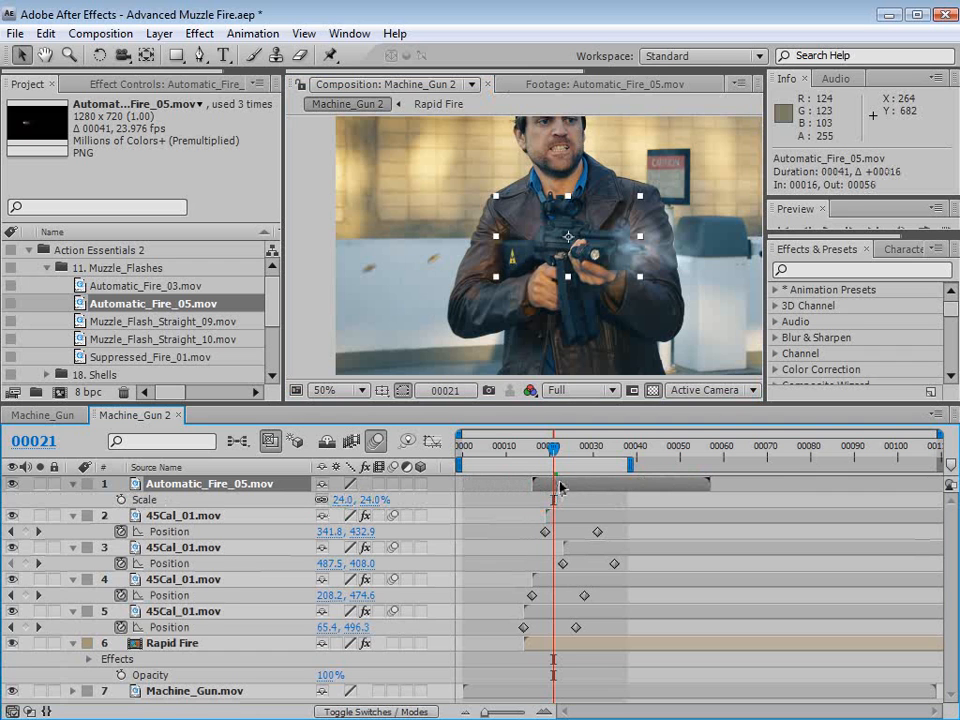
mouse_move(525, 447)
mouse_down()
mouse_move(539, 484)
mouse_move(544, 447)
mouse_move(553, 447)
mouse_move(523, 455)
mouse_up()
- Rotate the small Automatic_Fire_05.mov flash to match the gun's angle and move it to 403.0, 455.0 at the ejection port
scroll(600, 287, up, 2)
key(w)
drag(660, 197, 546, 242)
key(v)
drag(639, 257, 554, 266)
key(w)
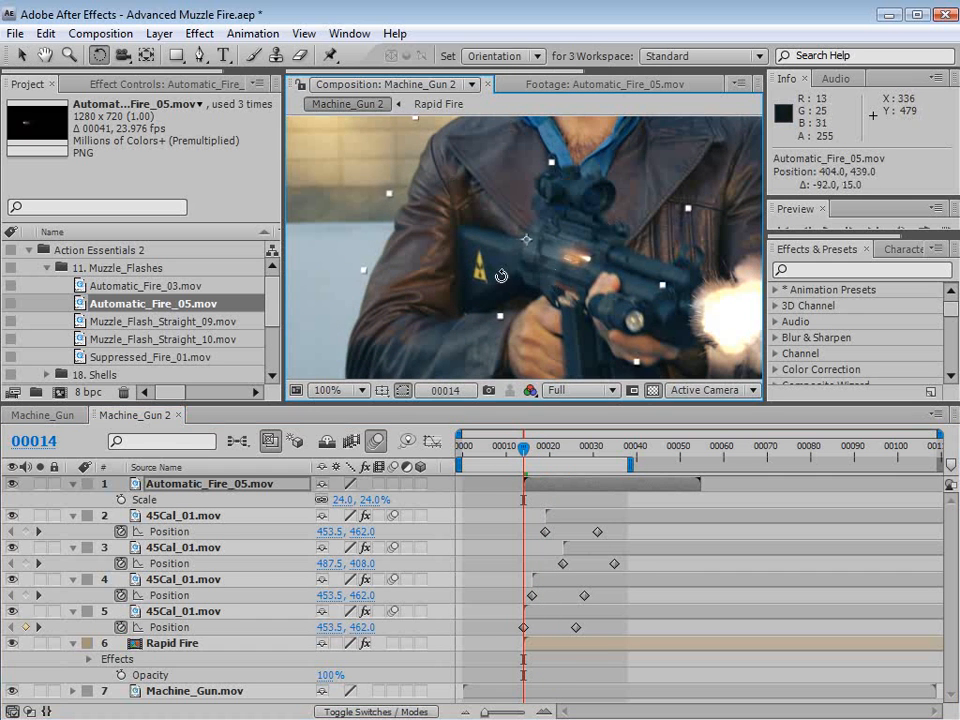
drag(458, 256, 465, 273)
key(v)
drag(530, 266, 529, 282)
- Keyframe the small flash's Position at frame 14 and move it to 390.0, 444.0 at frame 17
mouse_move(524, 452)
mouse_down()
mouse_move(545, 455)
mouse_move(530, 457)
mouse_up()
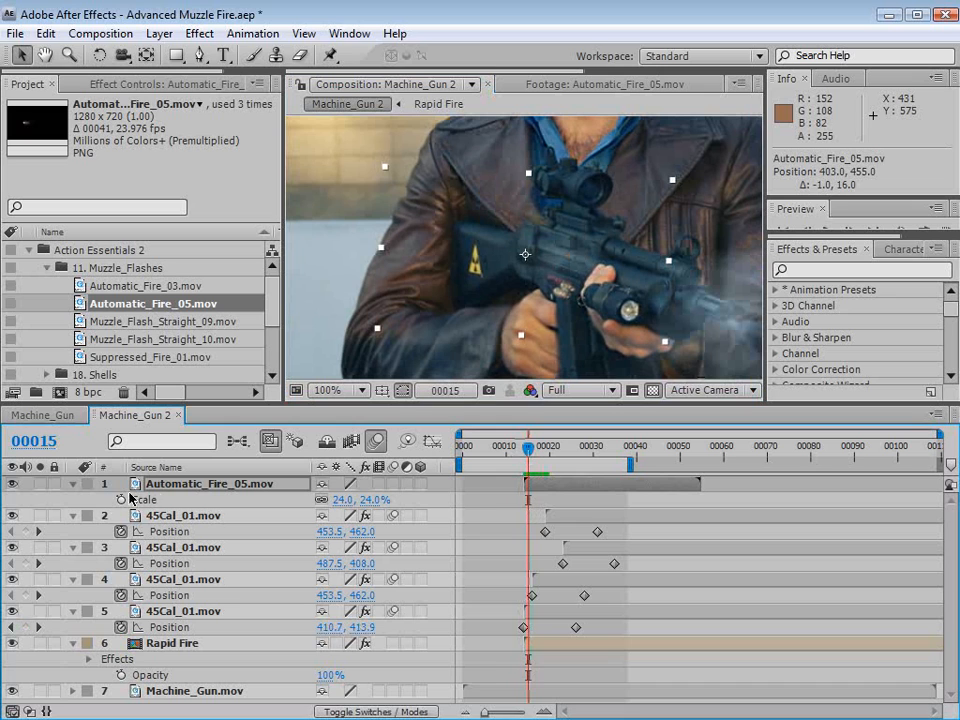
key(p)
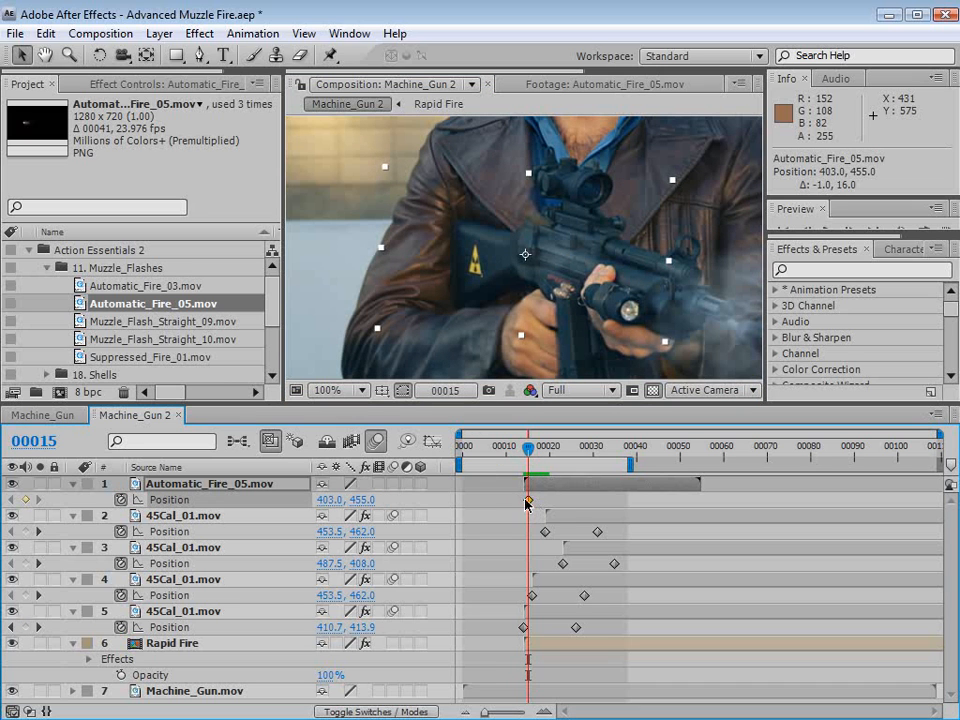
click(525, 501)
drag(527, 457, 537, 448)
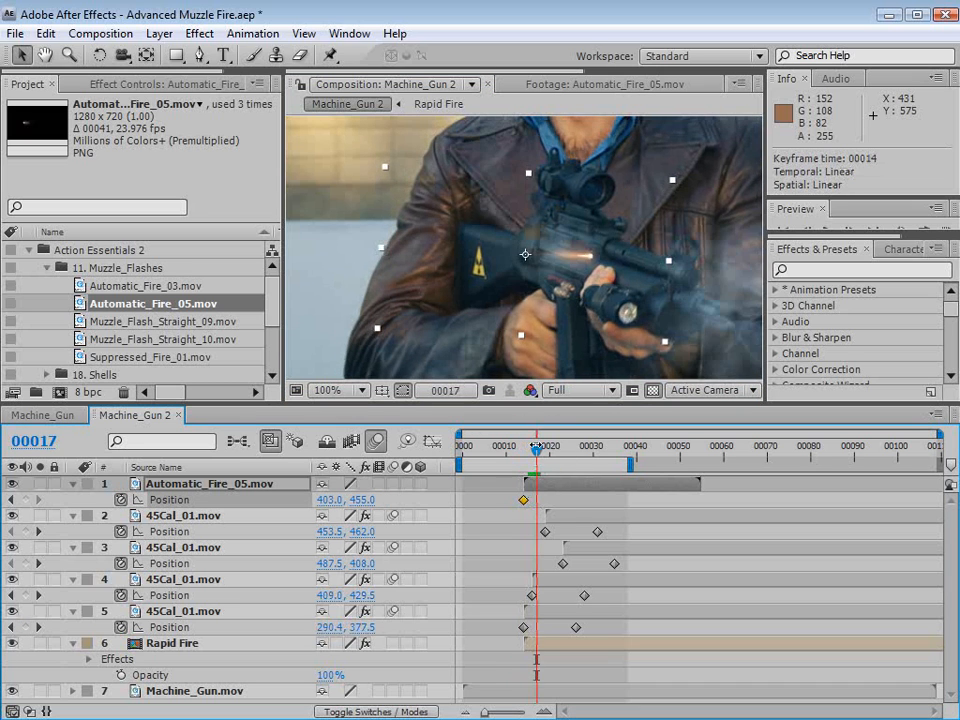
drag(588, 284, 575, 273)
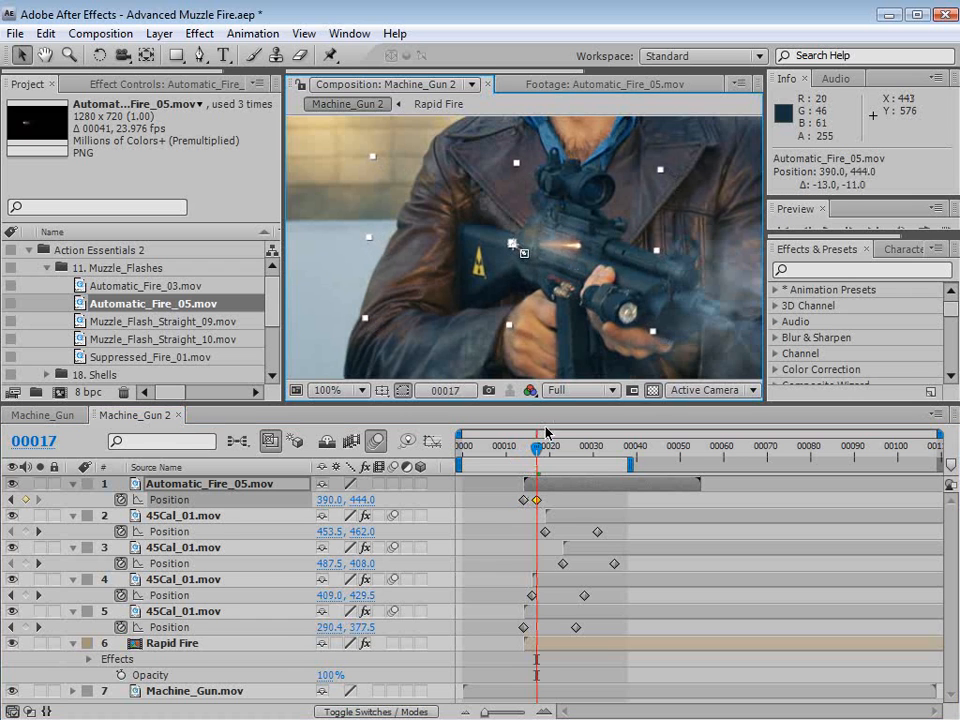
- Track the small flash to the moving ejection port with Position keyframes at frames 20, 22, 23 and 25, ending at 435.0, 389.0
key(Page_Down)
key(Page_Down)
key(Page_Down)
key(Page_Down)
key(Page_Up)
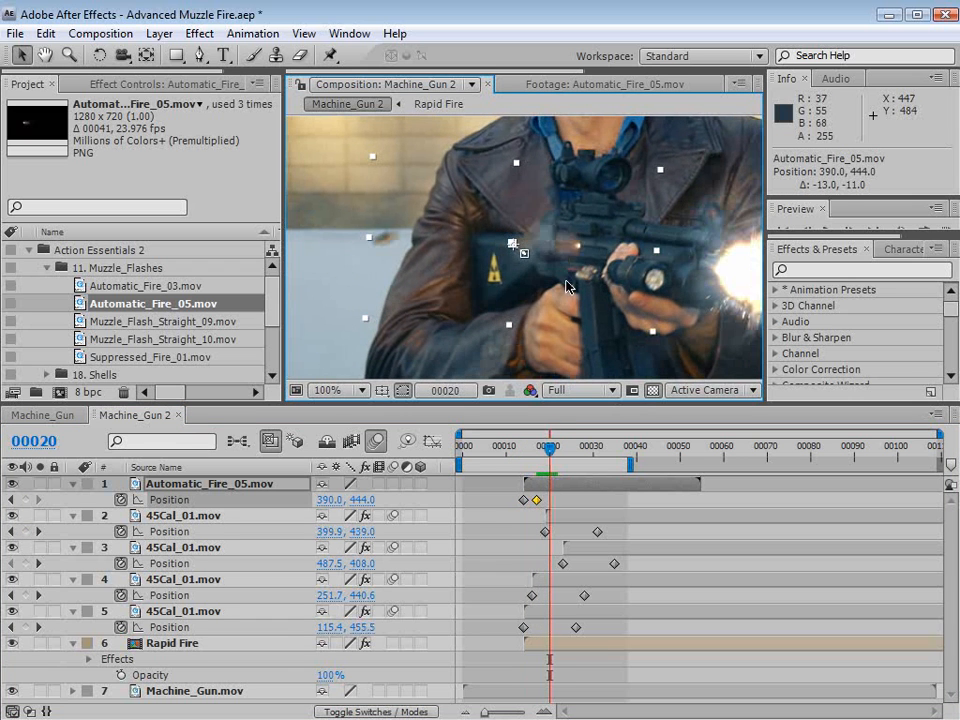
drag(567, 279, 604, 232)
key(Page_Down)
key(Page_Down)
key(Page_Down)
key(Page_Up)
key(Page_Down)
key(Page_Down)
key(Page_Down)
key(Page_Down)
key(Page_Down)
key(Page_Down)
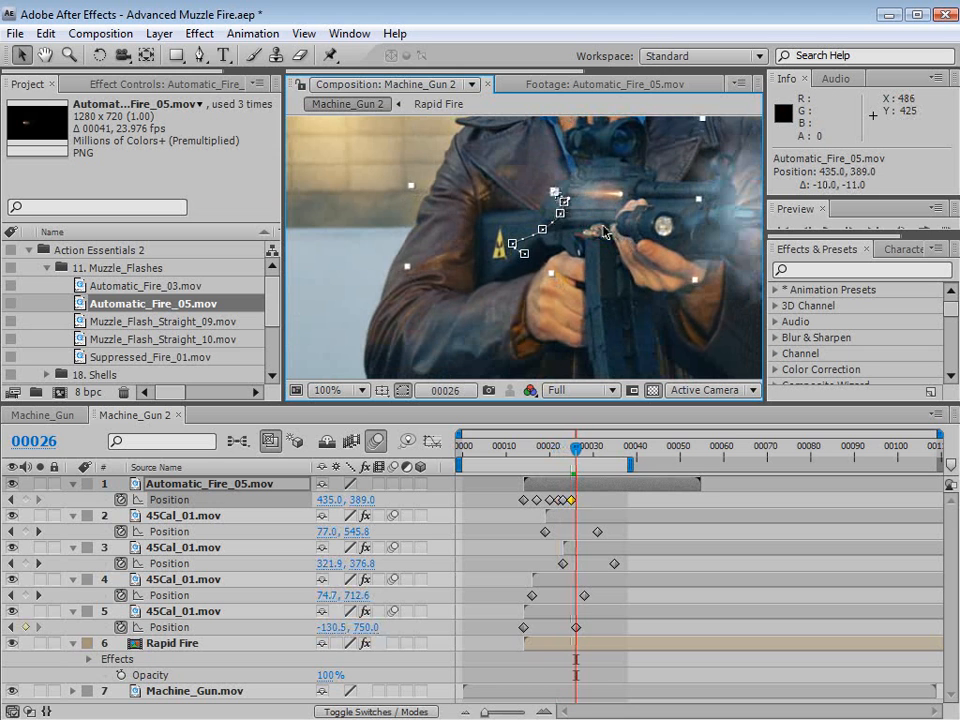
- Return to the composition and reposition the small flash on the ejection port at frame 28, adding a last Position keyframe
double_click(604, 232)
click(349, 83)
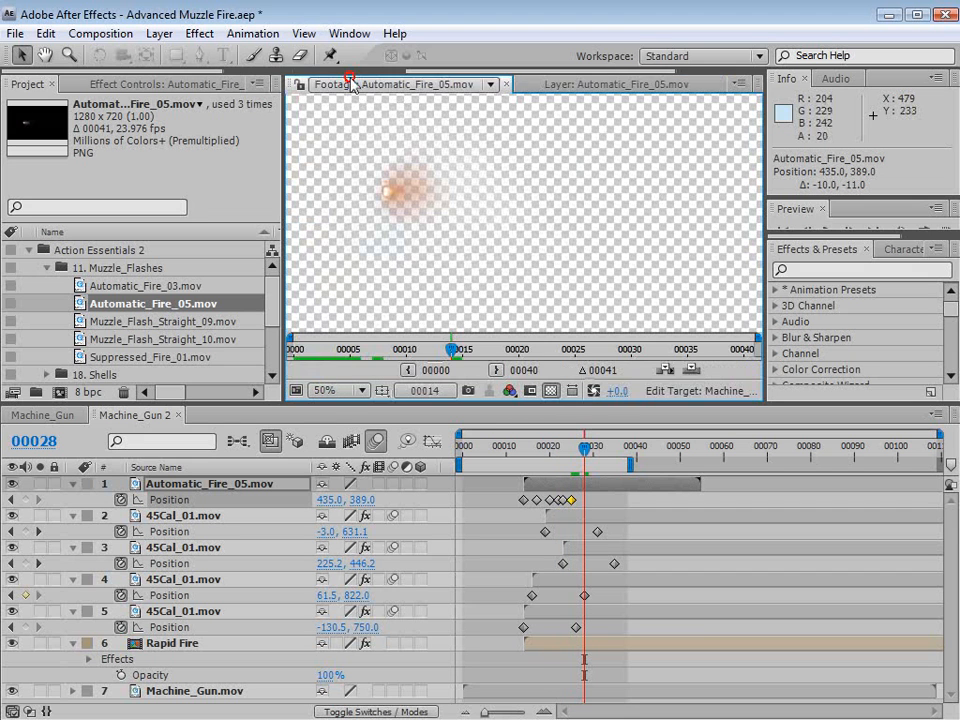
click(318, 87)
drag(625, 213, 619, 202)
- Preview the completed gunfire animation at 50% zoom, save the project and enlarge the composition view
drag(575, 453, 545, 458)
scroll(434, 199, down, 2)
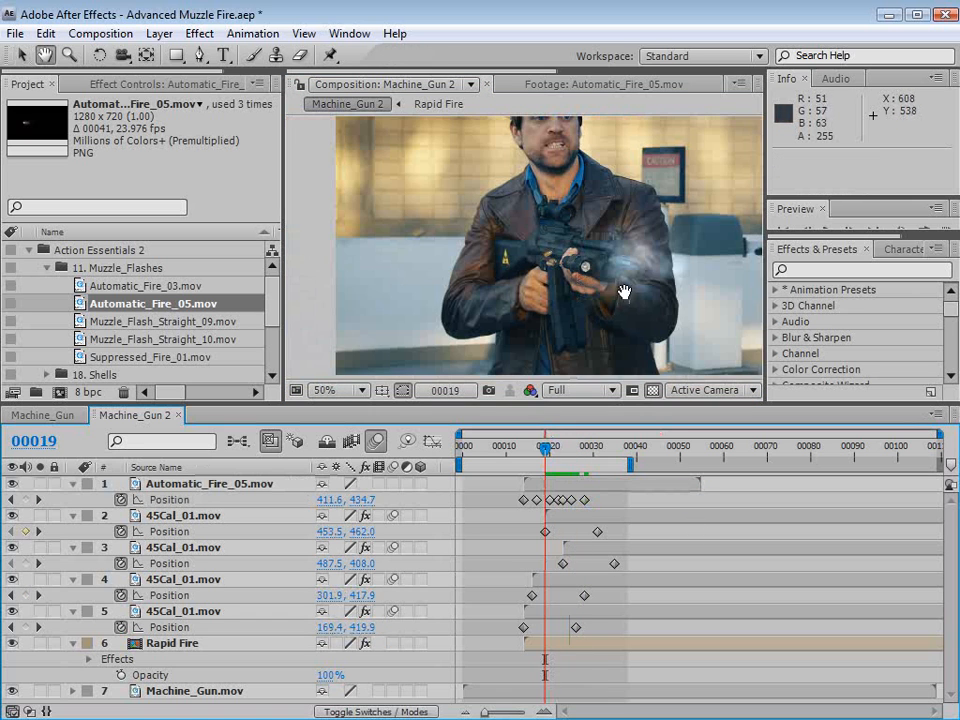
key(space)
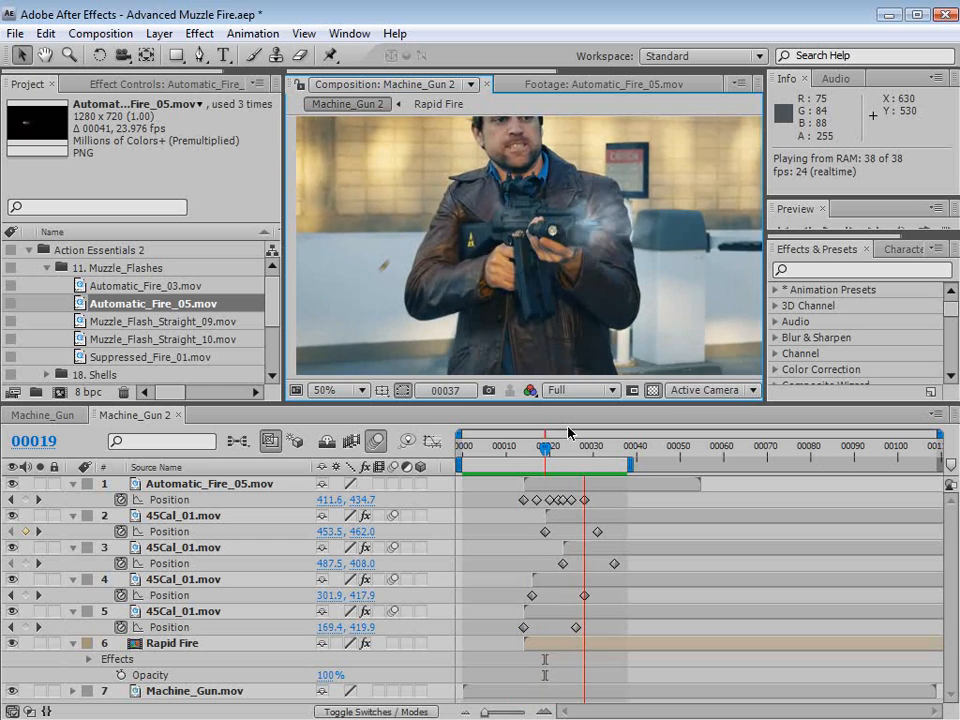
key(ctrl+s)
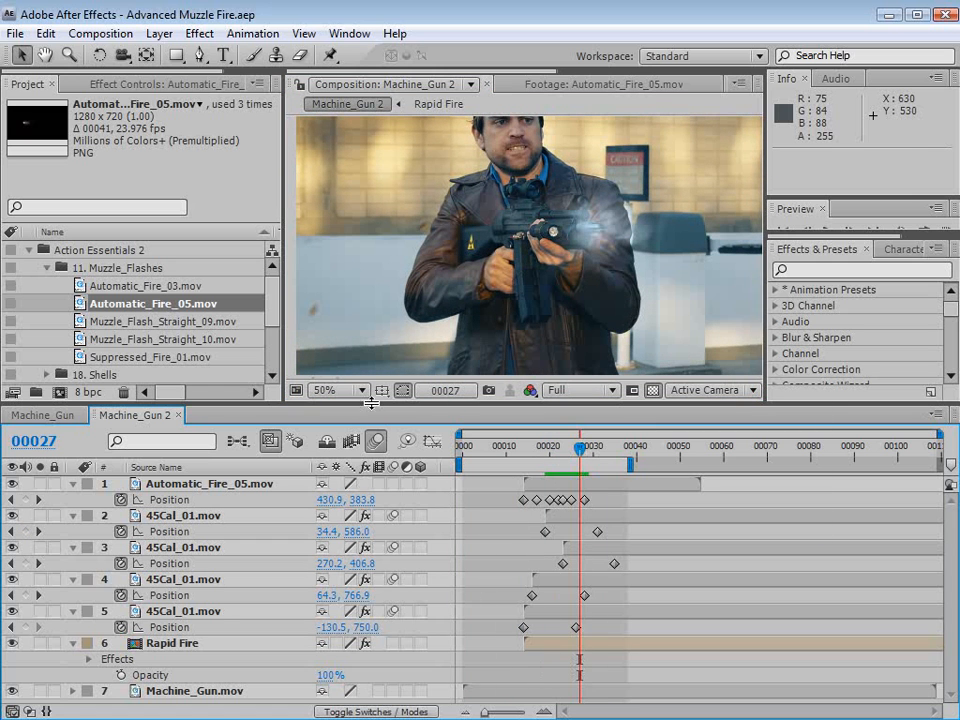
drag(371, 402, 377, 437)
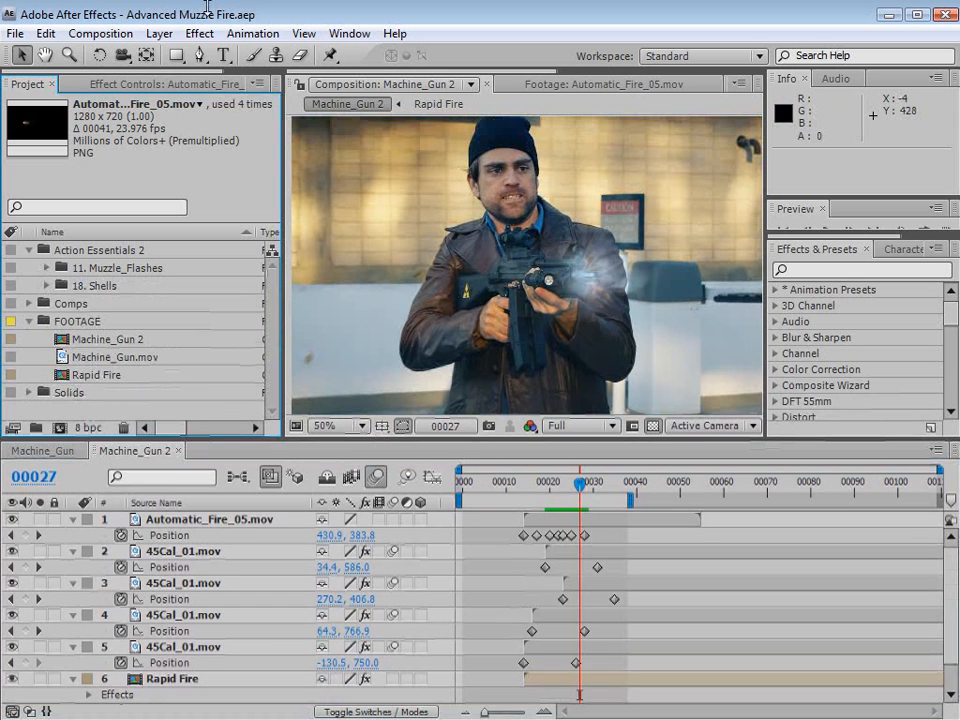